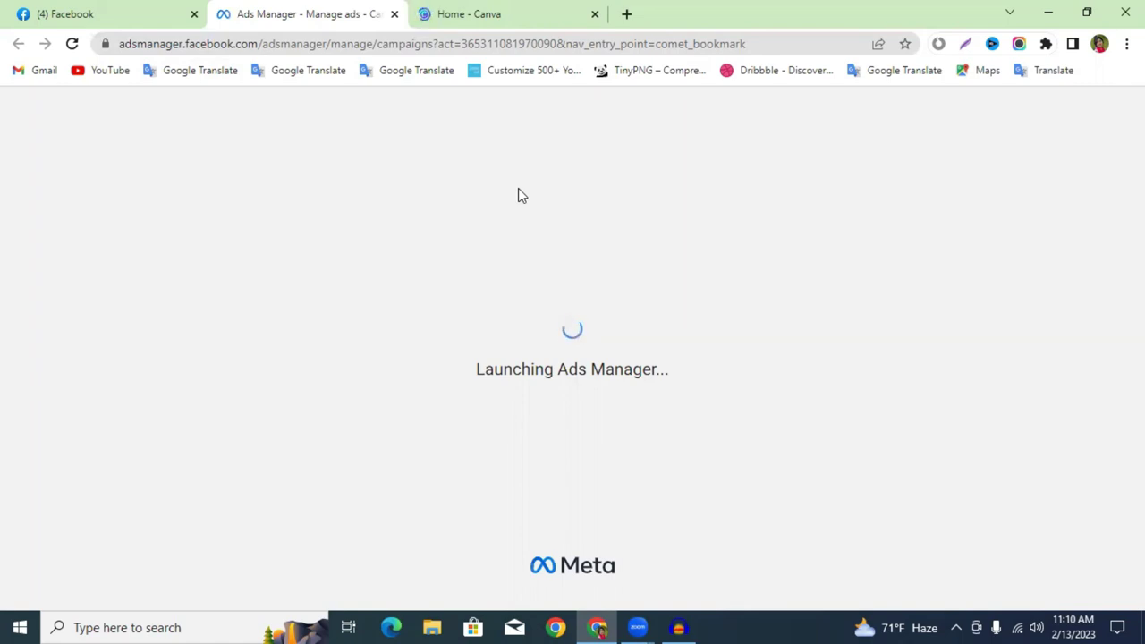
Reload the Ads Manager page and check its loading against the open Canva page.
{"action": "left_click", "coordinate": [73, 46]}
{"action": "left_click", "coordinate": [515, 11]}
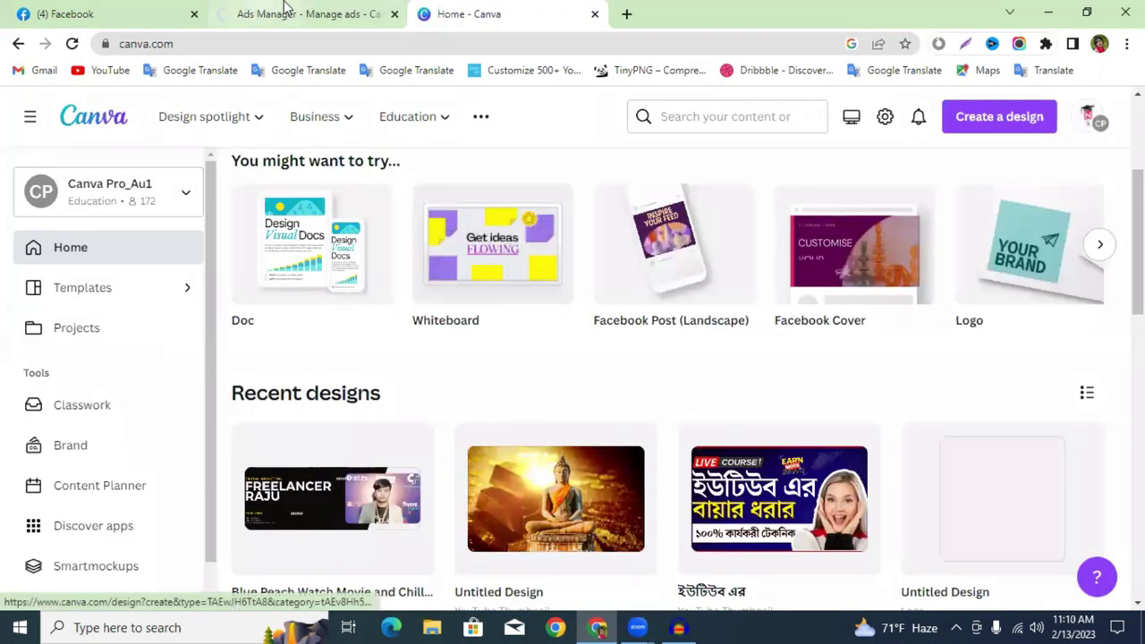
{"action": "left_click", "coordinate": [255, 13]}
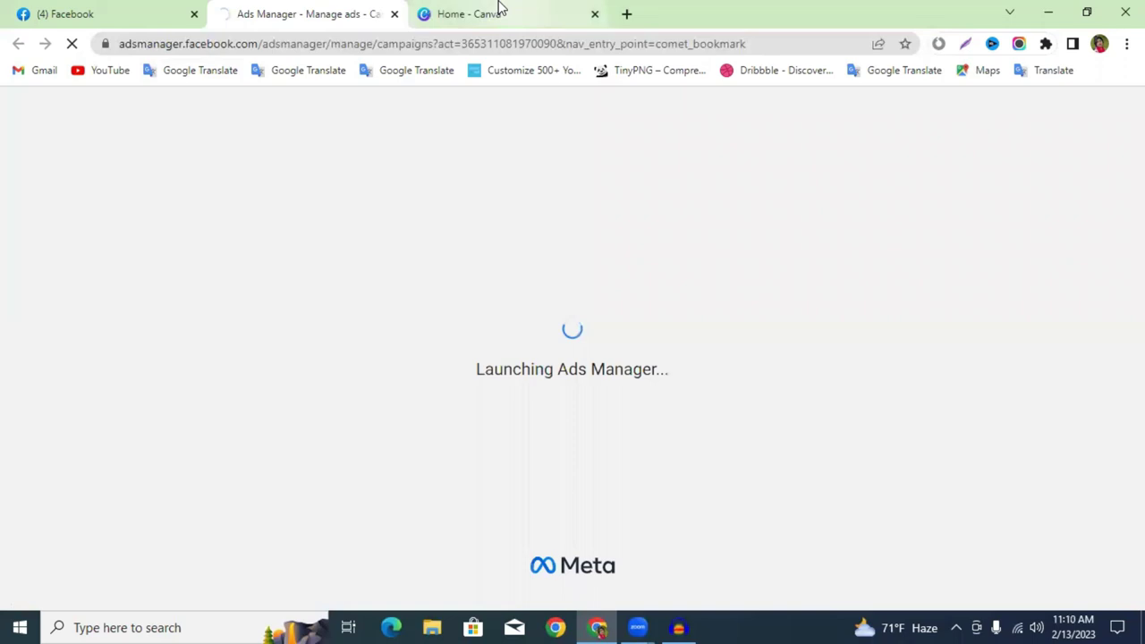
{"action": "left_click", "coordinate": [499, 9]}
{"action": "left_click", "coordinate": [285, 14]}
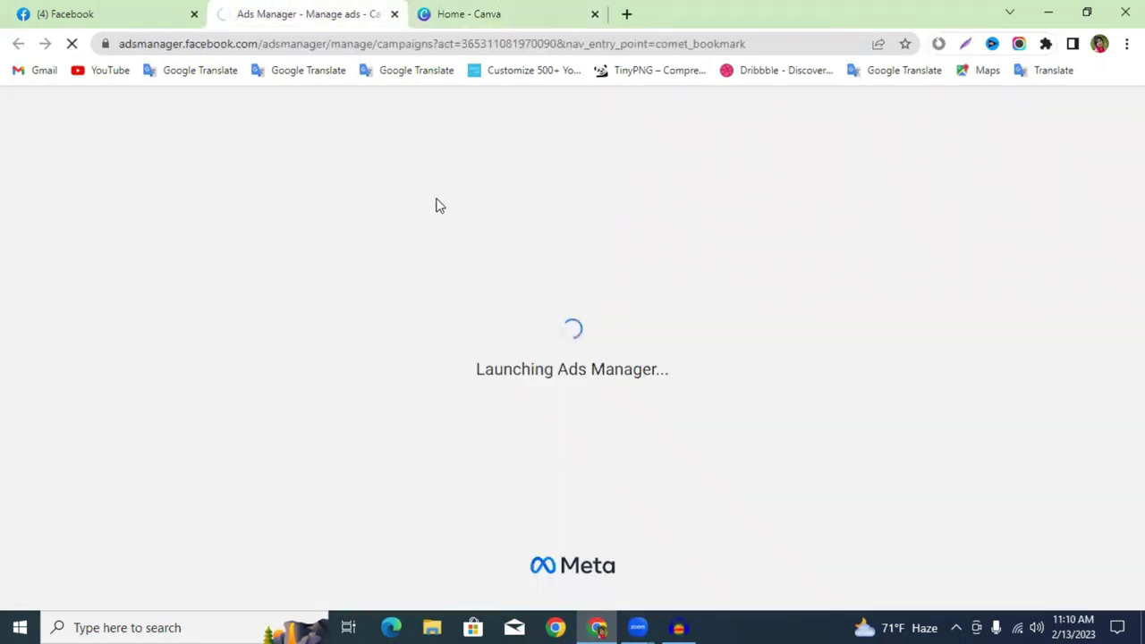
Switch to Canva and look through the recent designs on its home page.
{"action": "left_click", "coordinate": [486, 11]}
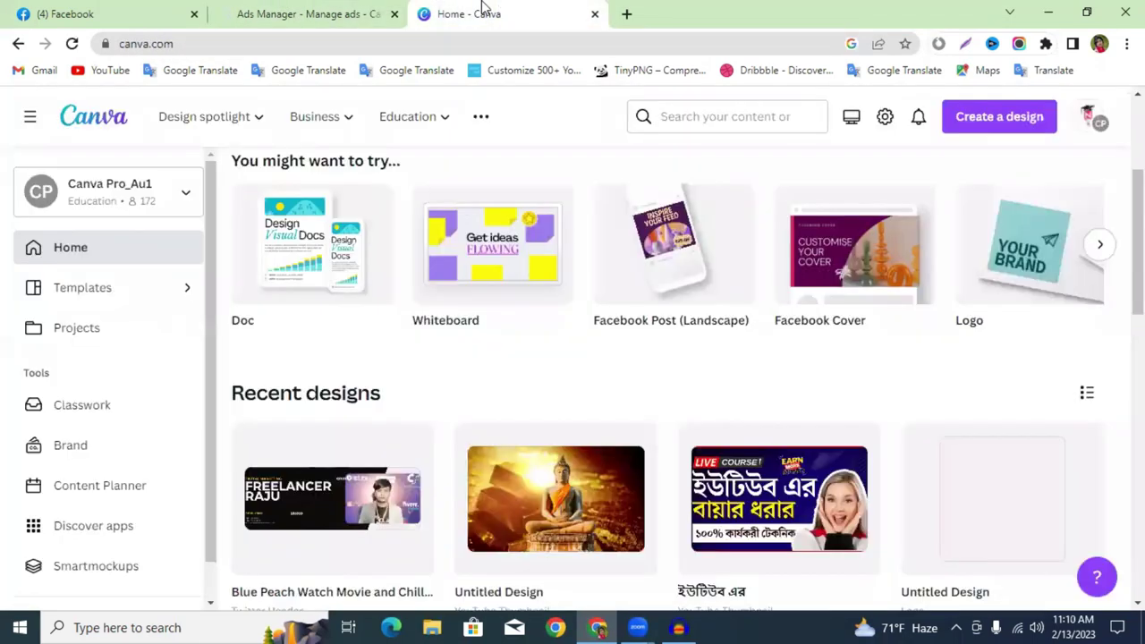
{"action": "scroll", "coordinate": [705, 358], "scroll_direction": "down", "scroll_amount": 3}
{"action": "scroll", "coordinate": [705, 402], "scroll_direction": "down", "scroll_amount": 6}
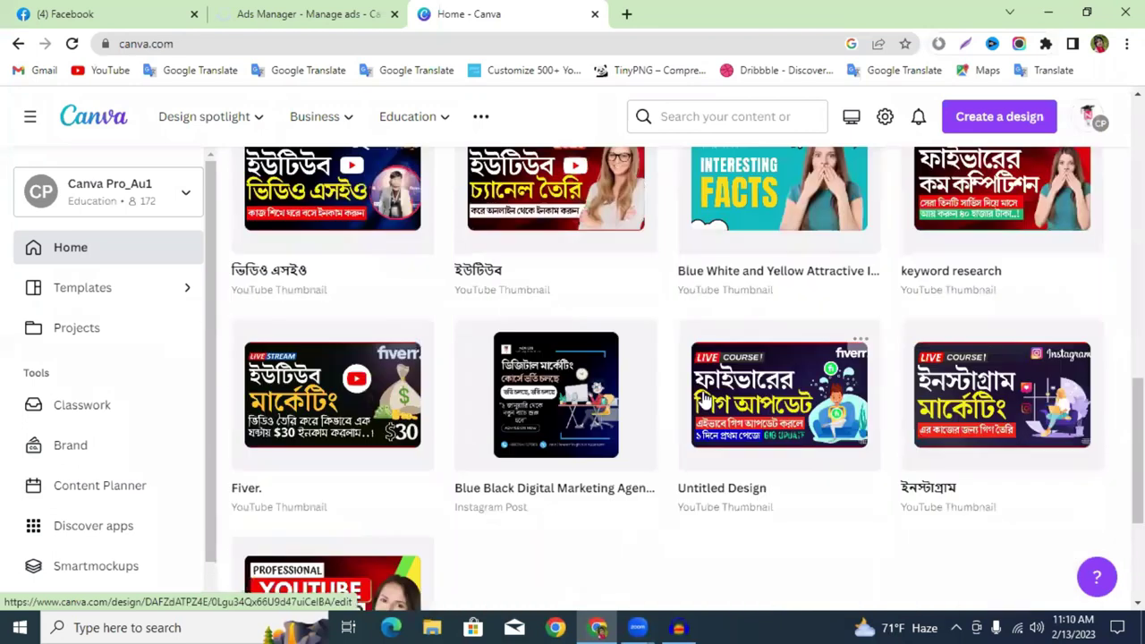
{"action": "scroll", "coordinate": [704, 397], "scroll_direction": "down", "scroll_amount": 2}
{"action": "scroll", "coordinate": [704, 396], "scroll_direction": "up", "scroll_amount": 3}
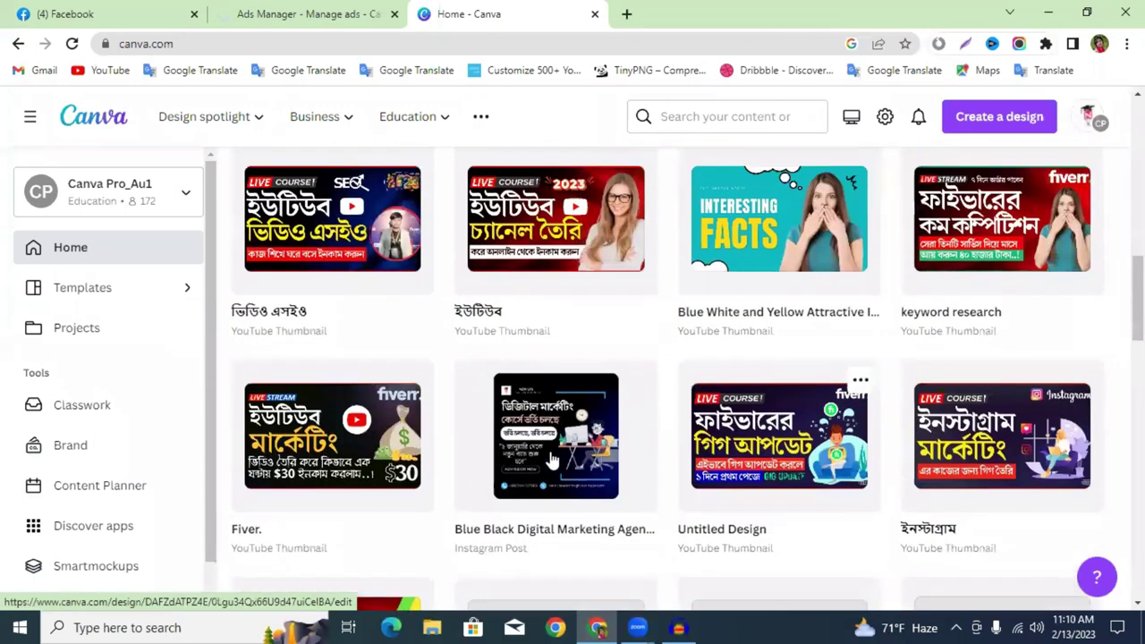
{"action": "scroll", "coordinate": [637, 427], "scroll_direction": "down", "scroll_amount": 6}
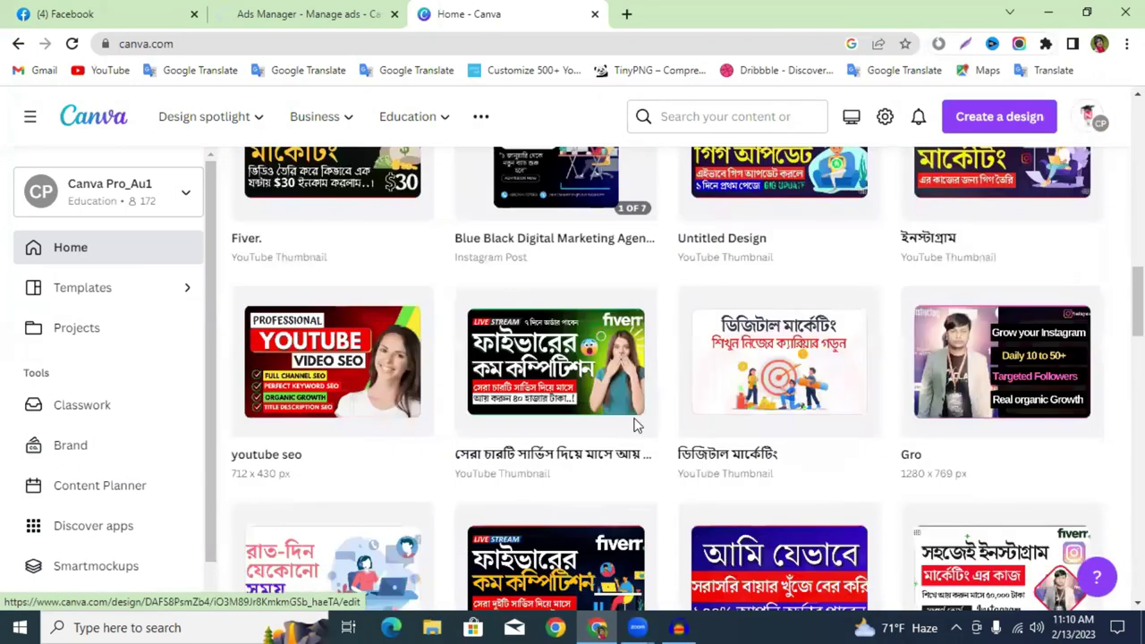
{"action": "scroll", "coordinate": [642, 418], "scroll_direction": "up", "scroll_amount": 6}
Search Canva for "facebook post" and open the Facebook Post (Landscape) templates.
{"action": "left_click", "coordinate": [723, 115]}
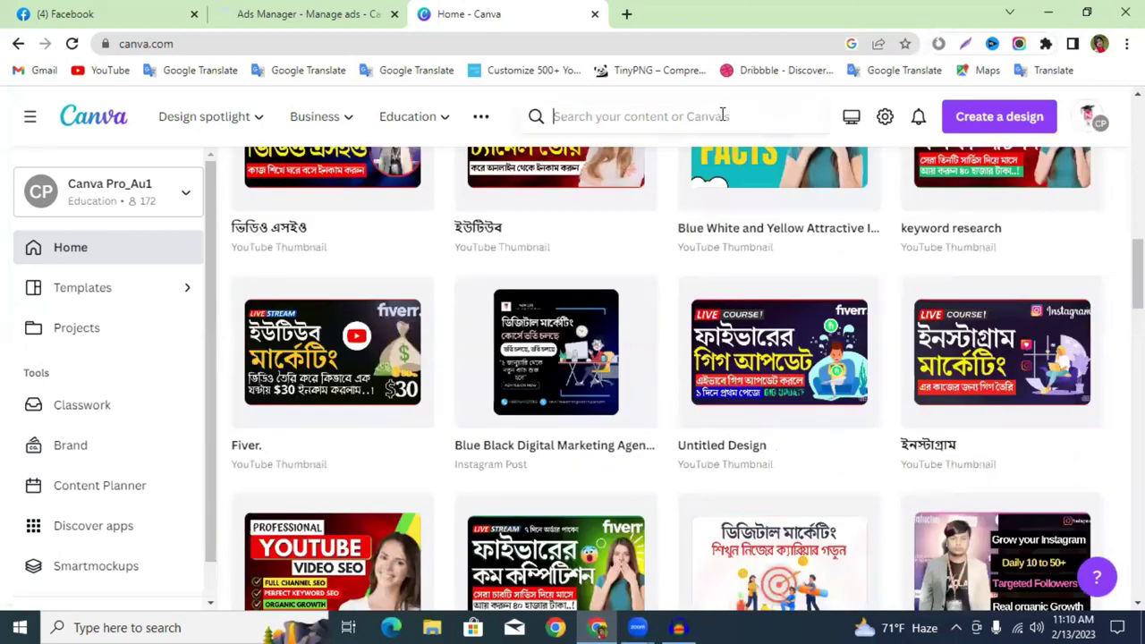
{"action": "type", "text": "facebook post"}
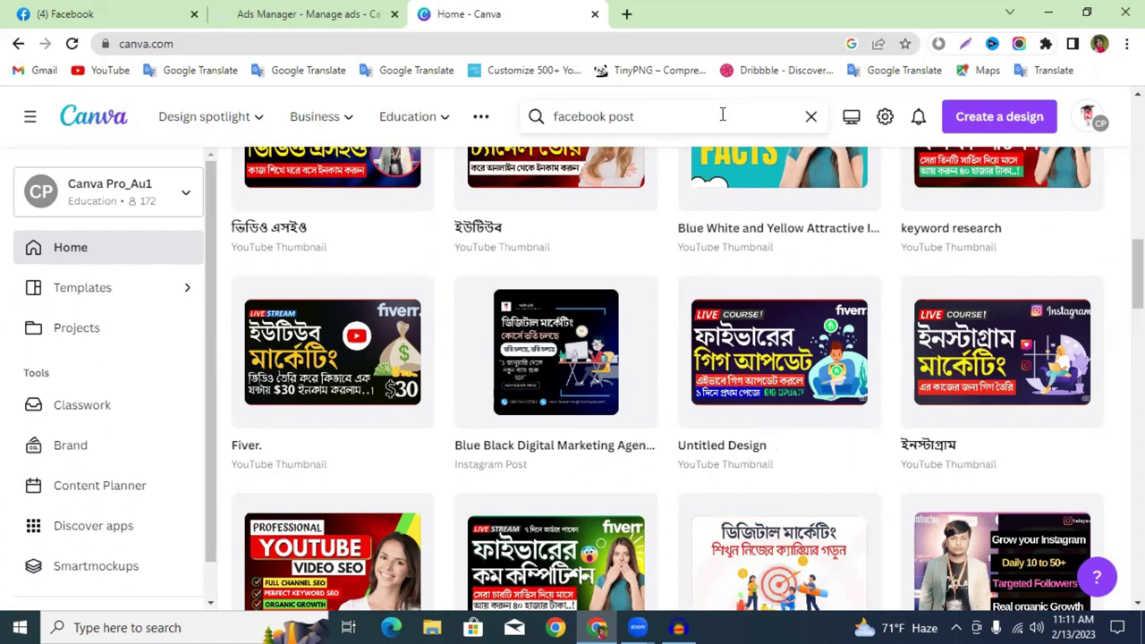
{"action": "scroll", "coordinate": [690, 128], "scroll_direction": "up", "scroll_amount": 10}
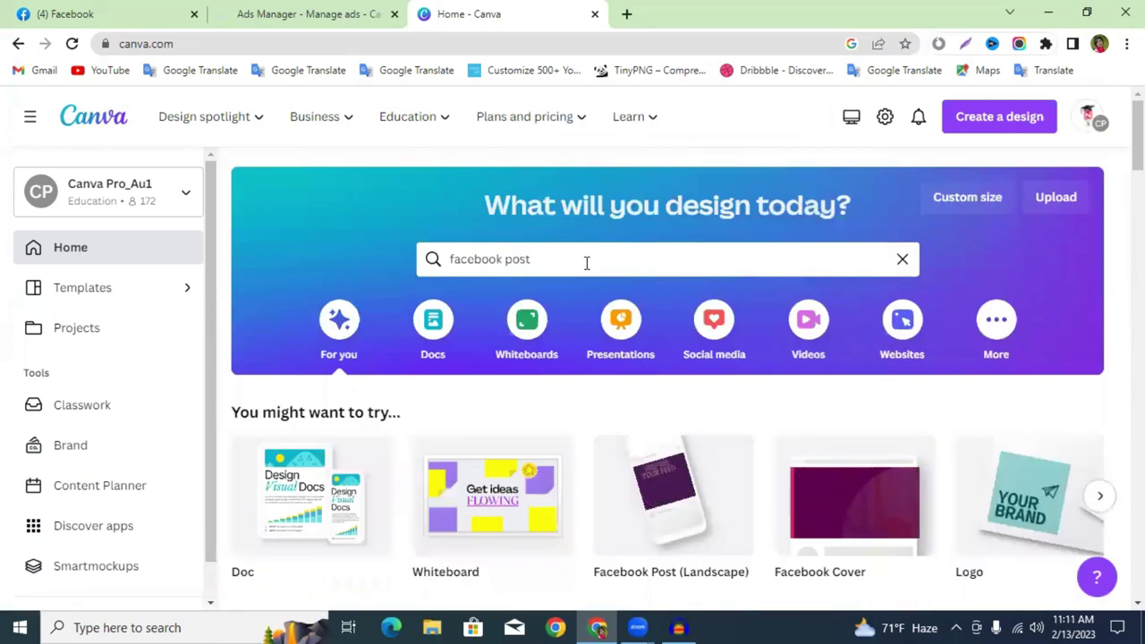
{"action": "key", "text": "ctrl+shift+Left"}
{"action": "key", "text": "ctrl+shift+Left"}
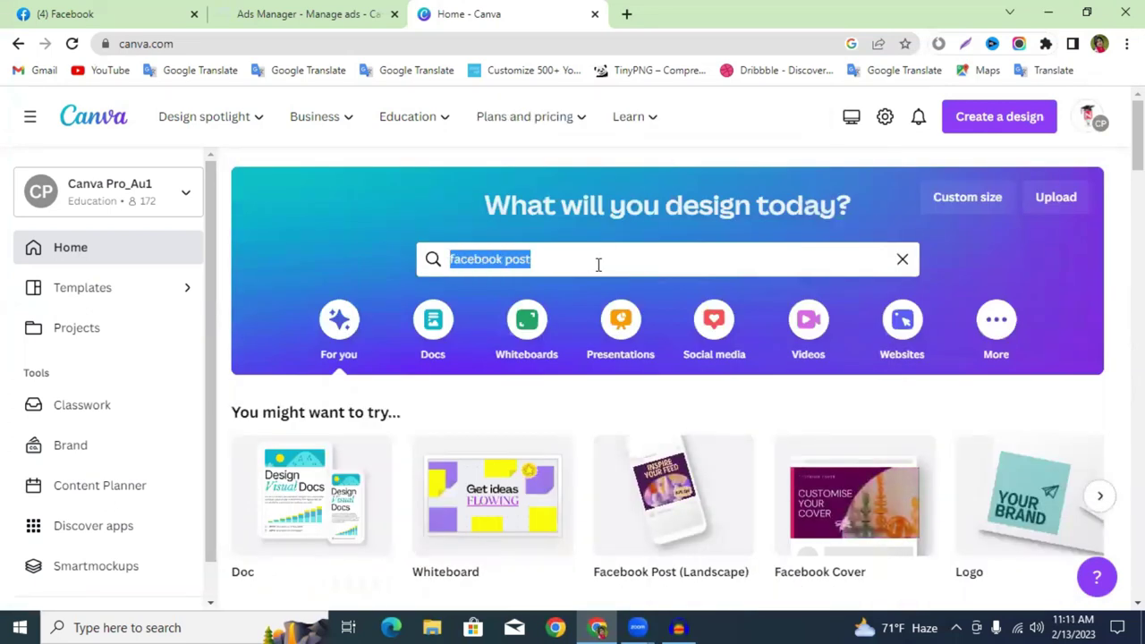
{"action": "left_click", "coordinate": [601, 260]}
{"action": "key", "text": "ctrl+shift+Left"}
{"action": "key", "text": "ctrl+shift+Left"}
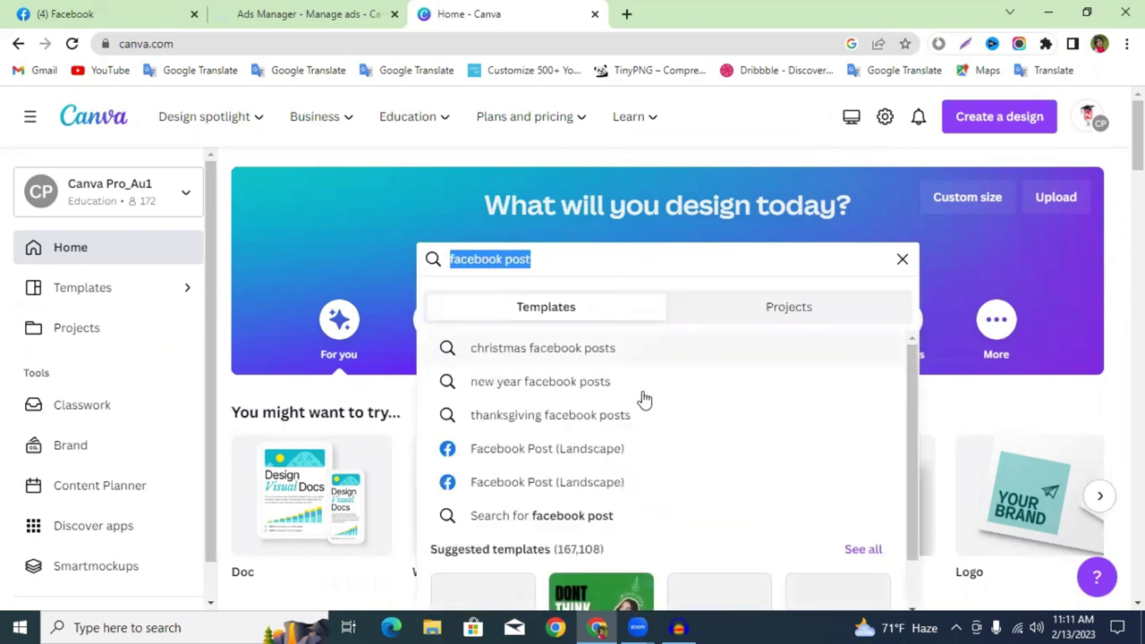
{"action": "left_click", "coordinate": [581, 458]}
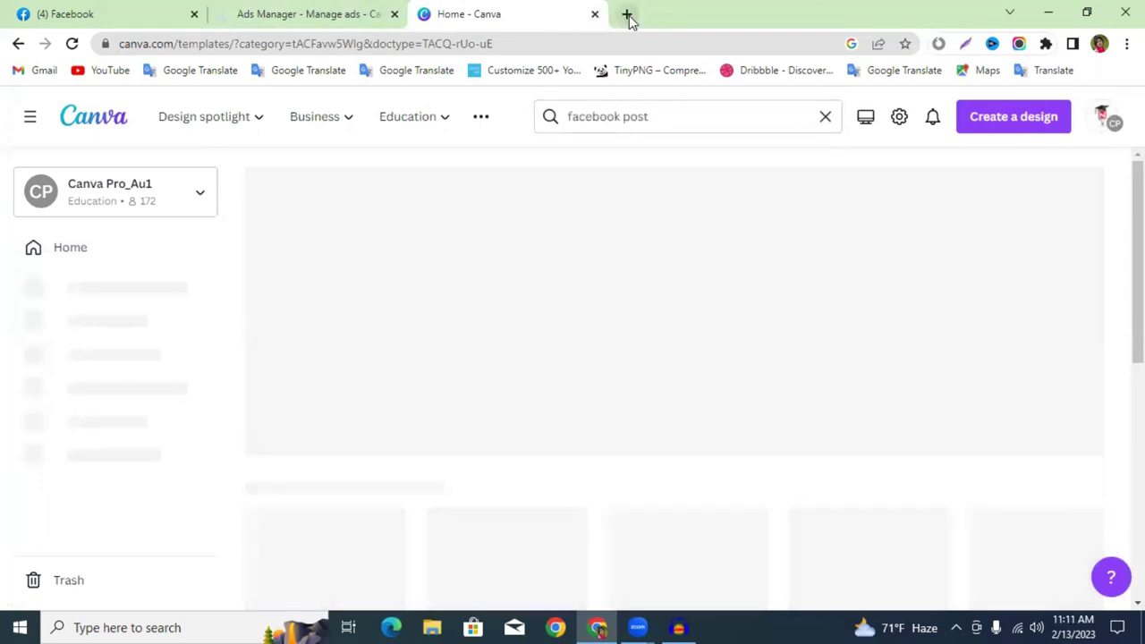
Search Google for "facebook post size" in a new browser tab.
{"action": "key", "text": "ctrl+t"}
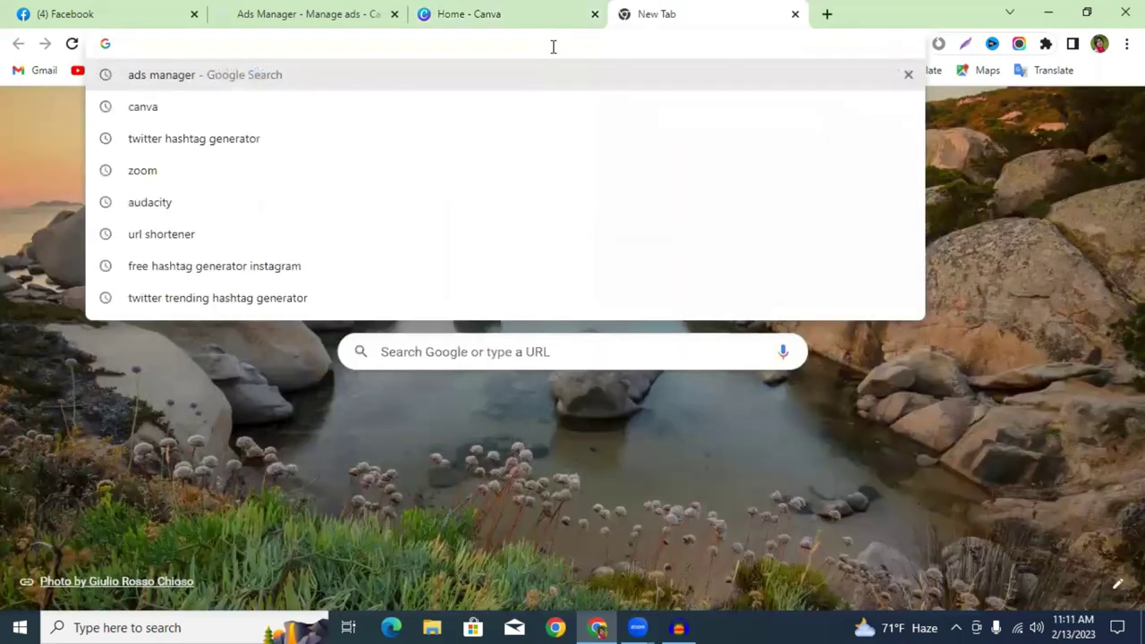
{"action": "type", "text": "faceb"}
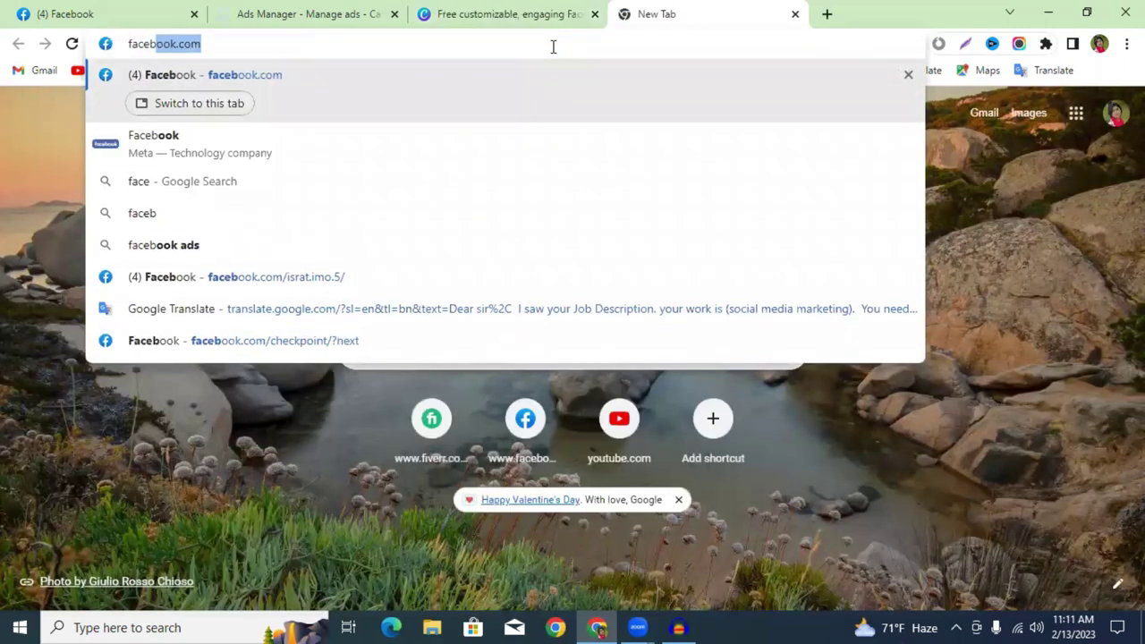
{"action": "type", "text": "ook"}
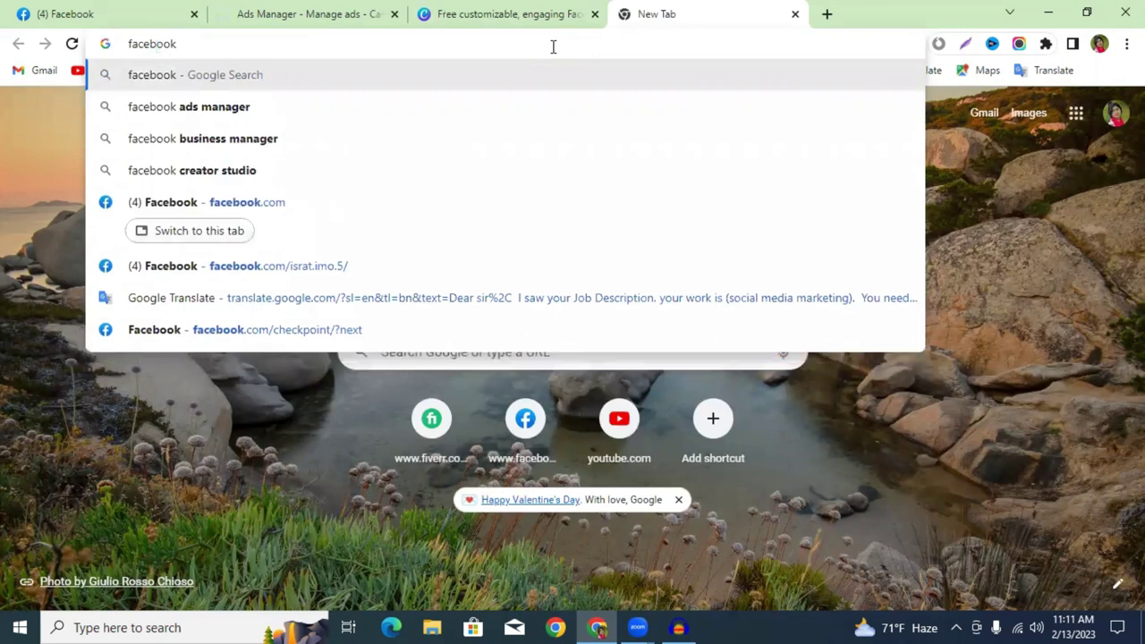
{"action": "type", "text": " post"}
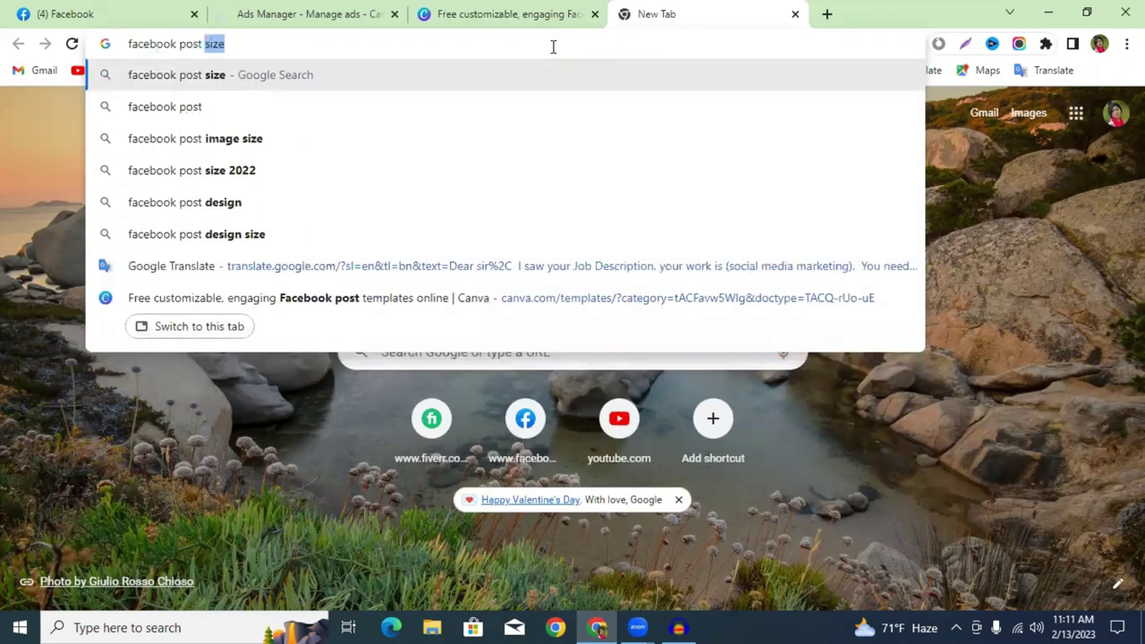
{"action": "key", "text": "Return"}
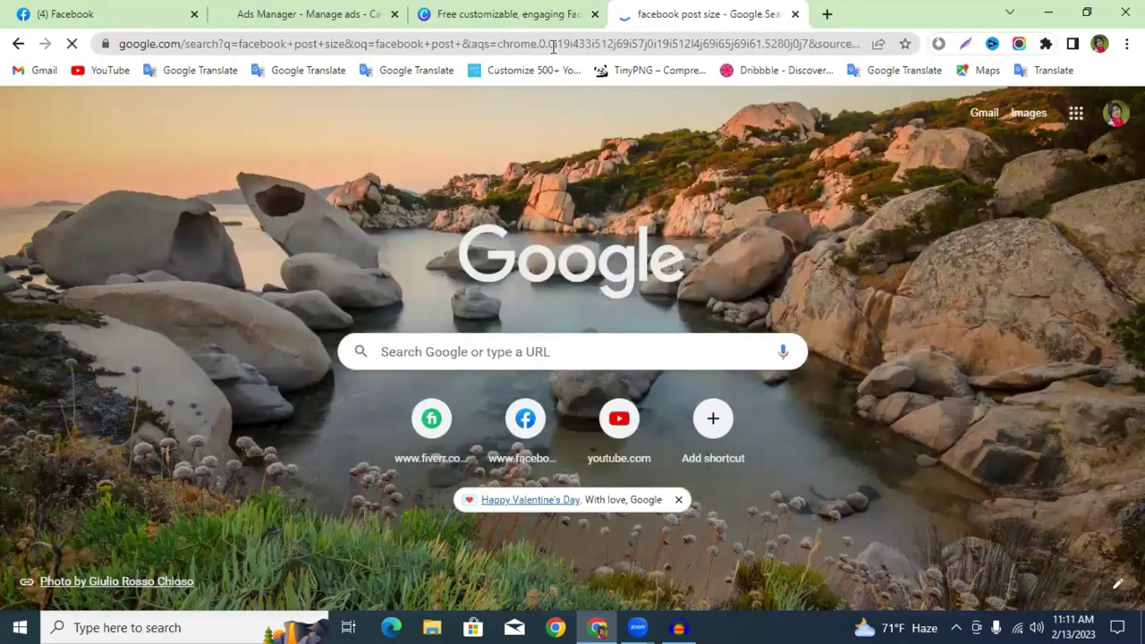
Examine the recommended Facebook image pixel sizes in the featured snippet of the Google results.
{"action": "left_click", "coordinate": [332, 14]}
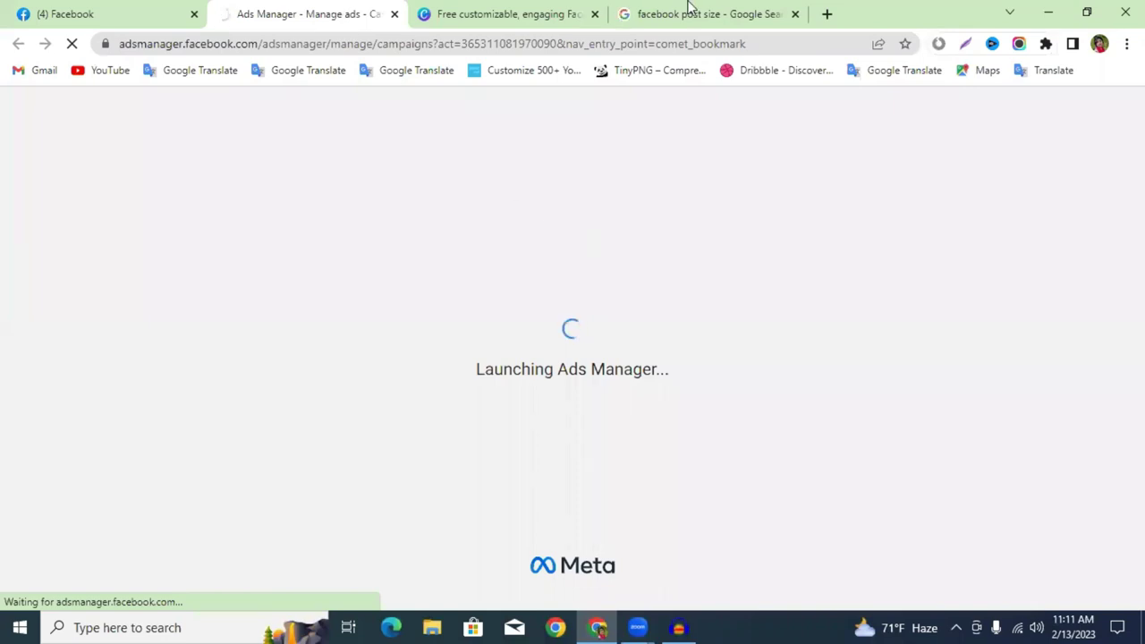
{"action": "left_click", "coordinate": [686, 14]}
{"action": "scroll", "coordinate": [264, 299], "scroll_direction": "down", "scroll_amount": 1}
{"action": "left_click_drag", "start_coordinate": [257, 265], "coordinate": [331, 265]}
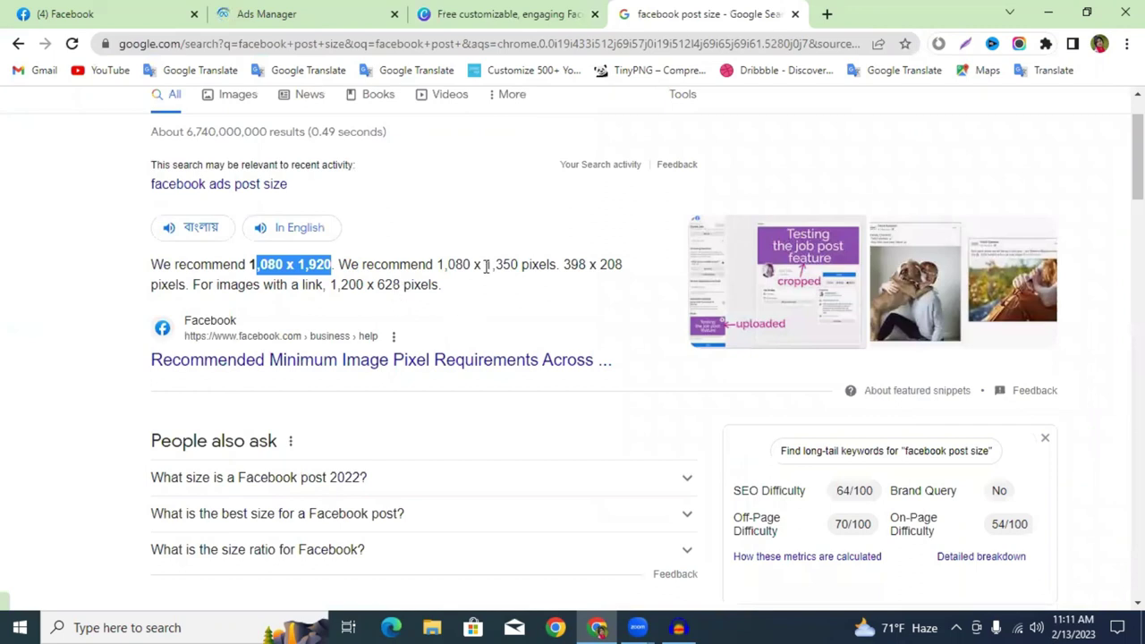
{"action": "left_click_drag", "start_coordinate": [437, 265], "coordinate": [570, 263]}
{"action": "left_click_drag", "start_coordinate": [644, 273], "coordinate": [570, 265]}
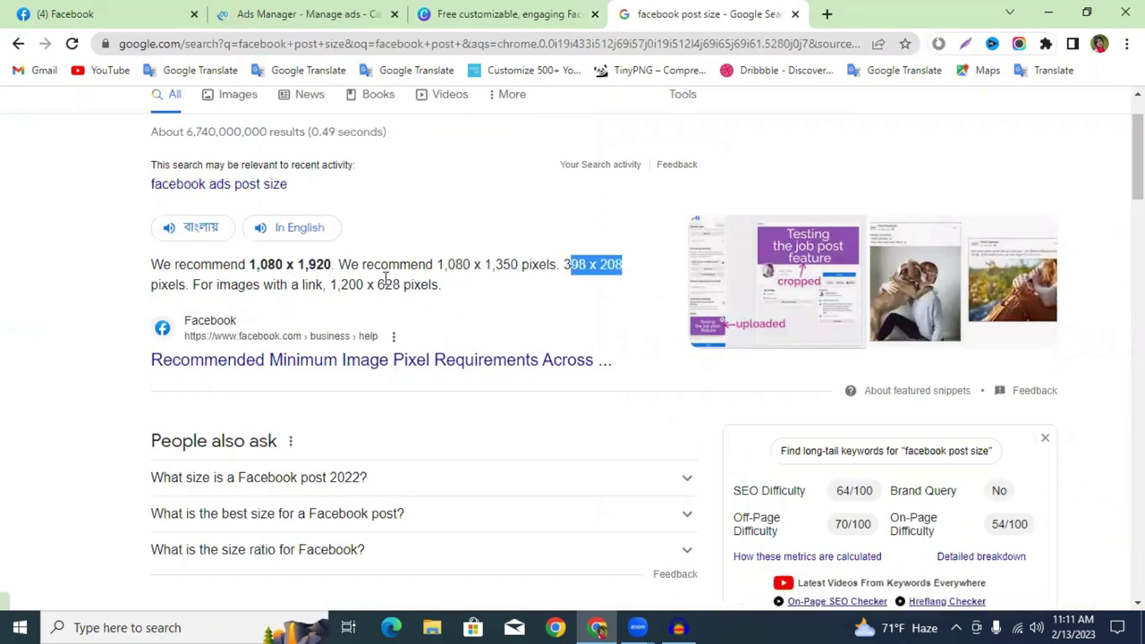
{"action": "left_click_drag", "start_coordinate": [329, 284], "coordinate": [446, 288]}
Return to the Canva templates page and create a blank Facebook Post design.
{"action": "left_click", "coordinate": [364, 7]}
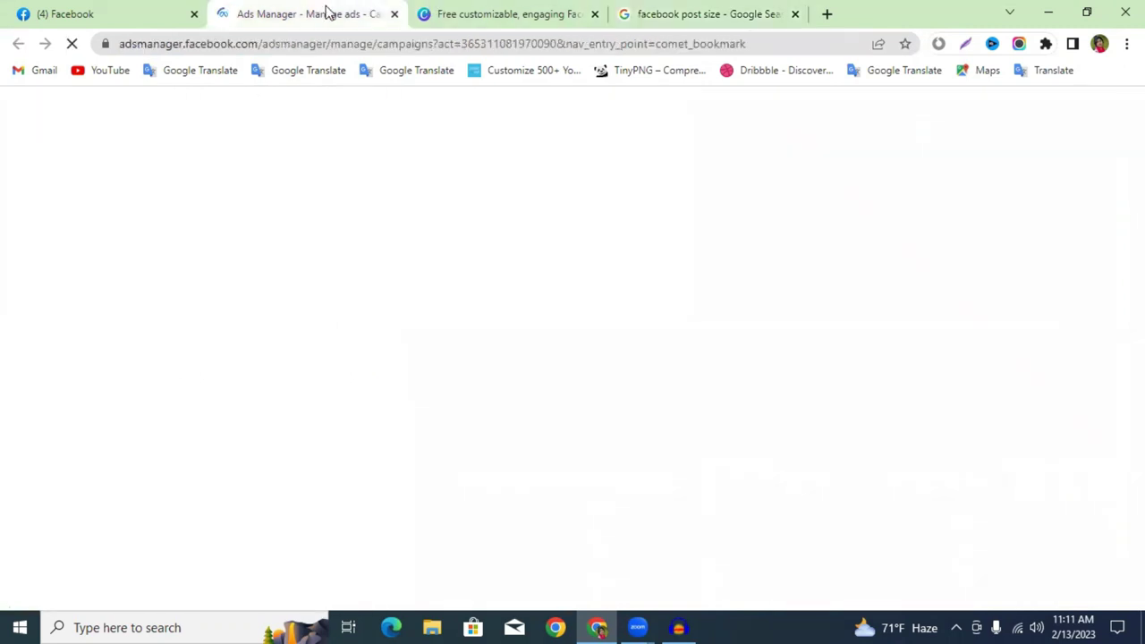
{"action": "left_click", "coordinate": [475, 9]}
{"action": "left_click", "coordinate": [689, 11]}
{"action": "left_click", "coordinate": [501, 13]}
{"action": "scroll", "coordinate": [403, 349], "scroll_direction": "down", "scroll_amount": 2}
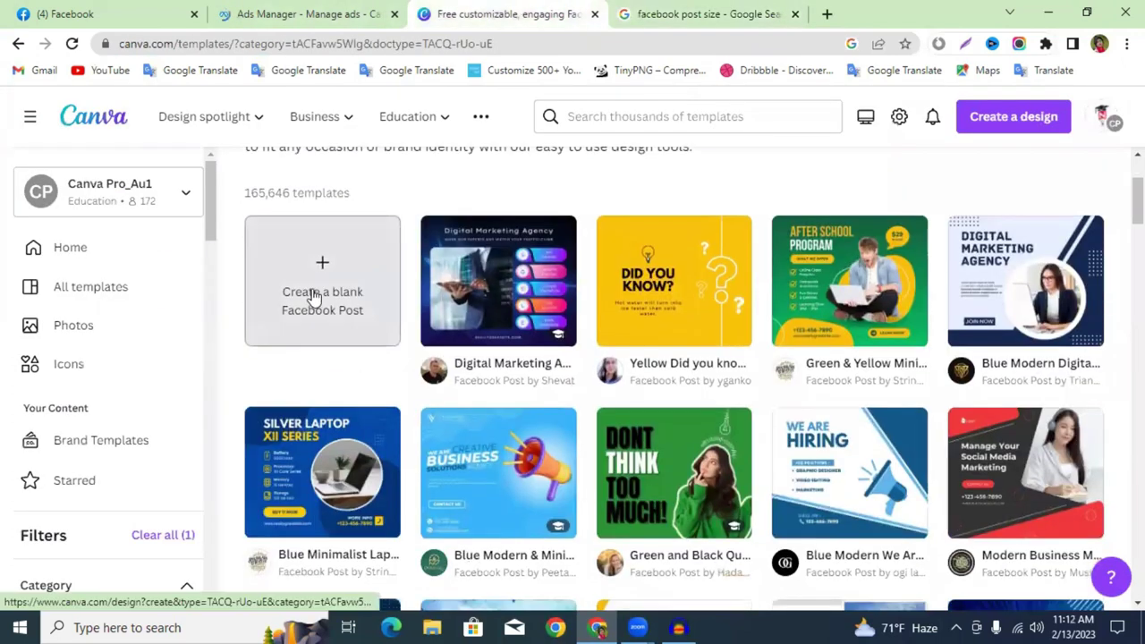
{"action": "left_click", "coordinate": [314, 297]}
Close the Canva templates page and keep the new untitled design open.
{"action": "left_click", "coordinate": [473, 10]}
{"action": "left_click", "coordinate": [619, 11]}
{"action": "left_click", "coordinate": [461, 9]}
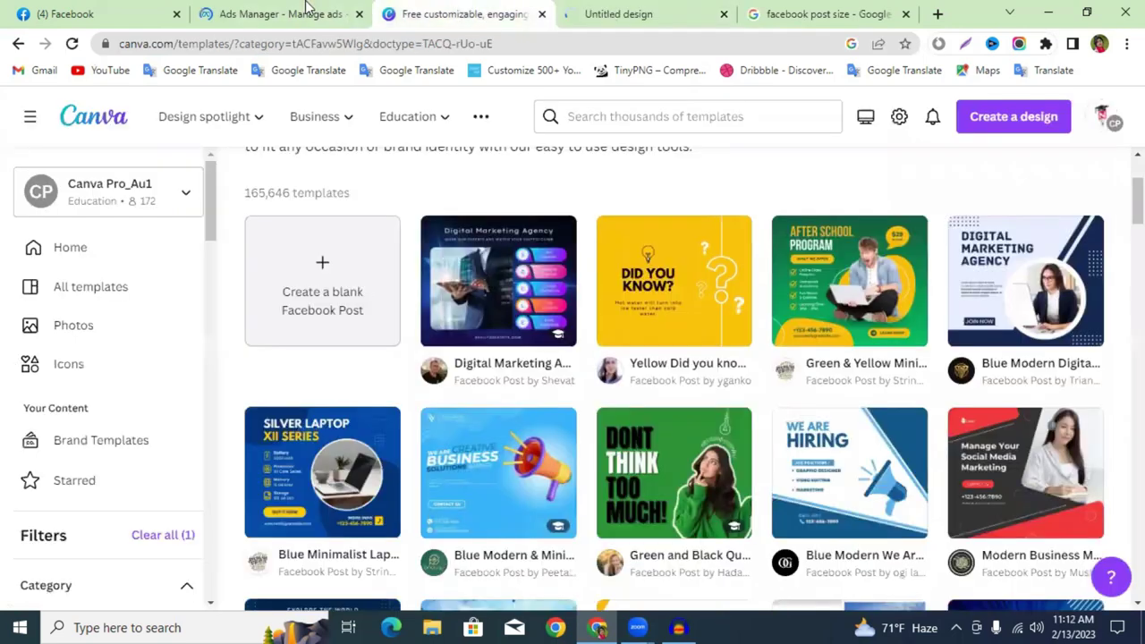
{"action": "key", "text": "ctrl+shift+Tab"}
{"action": "left_click", "coordinate": [528, 10]}
{"action": "key", "text": "ctrl+w"}
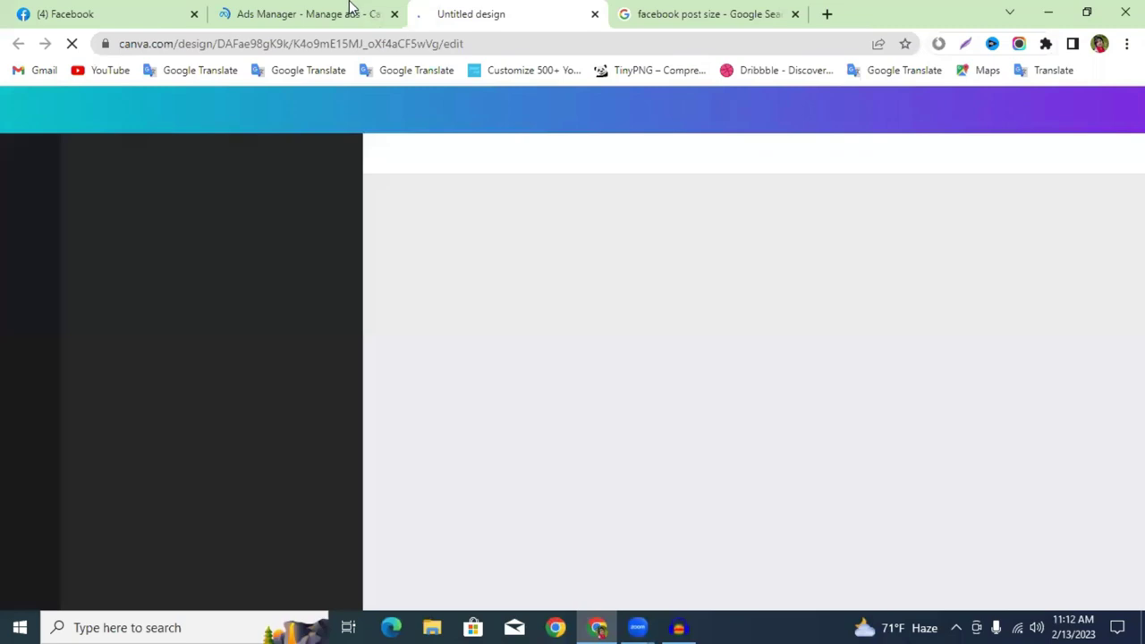
Switch to Ads Manager and start creating a new campaign.
{"action": "key", "text": "ctrl+shift+Tab"}
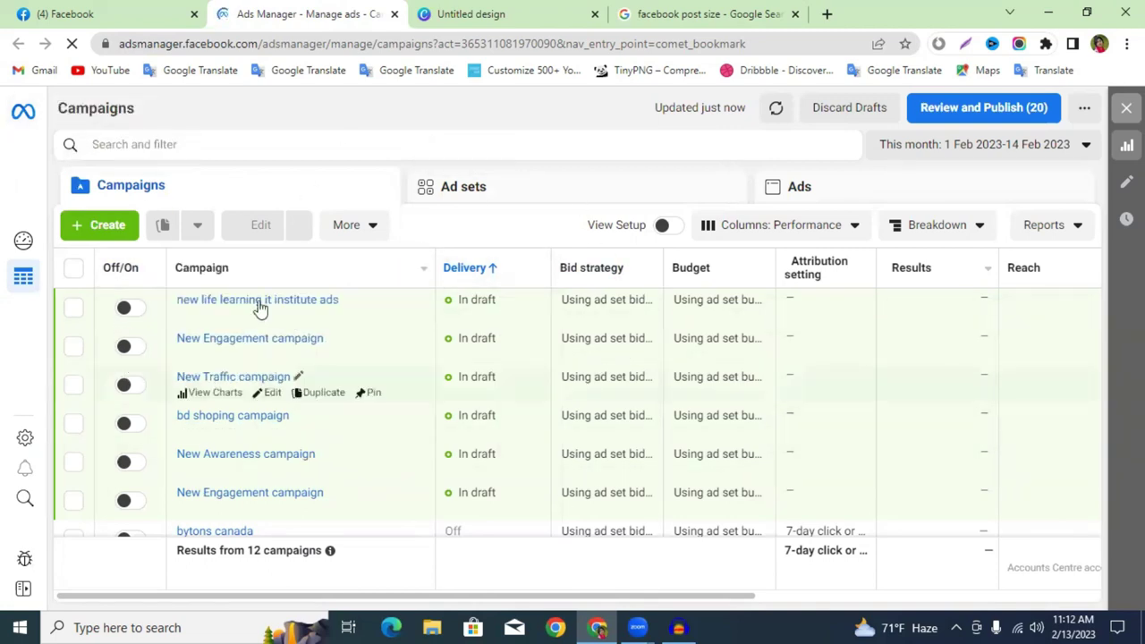
{"action": "left_click", "coordinate": [95, 234]}
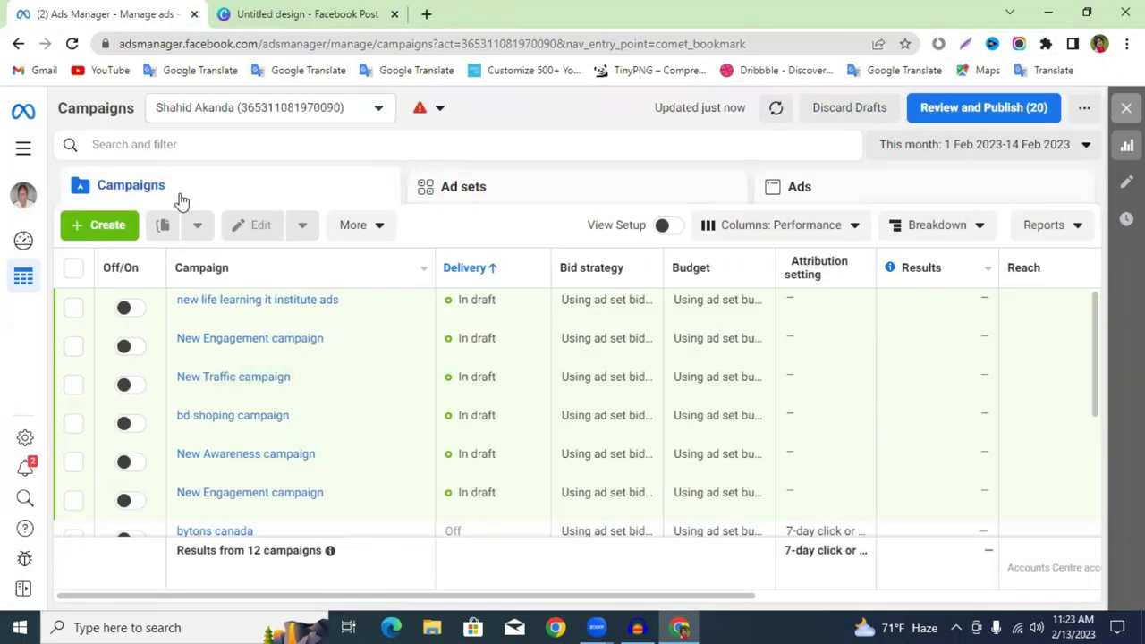
View the list of all Ads Manager tools and dismiss the tip about conversion metric breakdowns.
{"action": "left_click", "coordinate": [24, 154]}
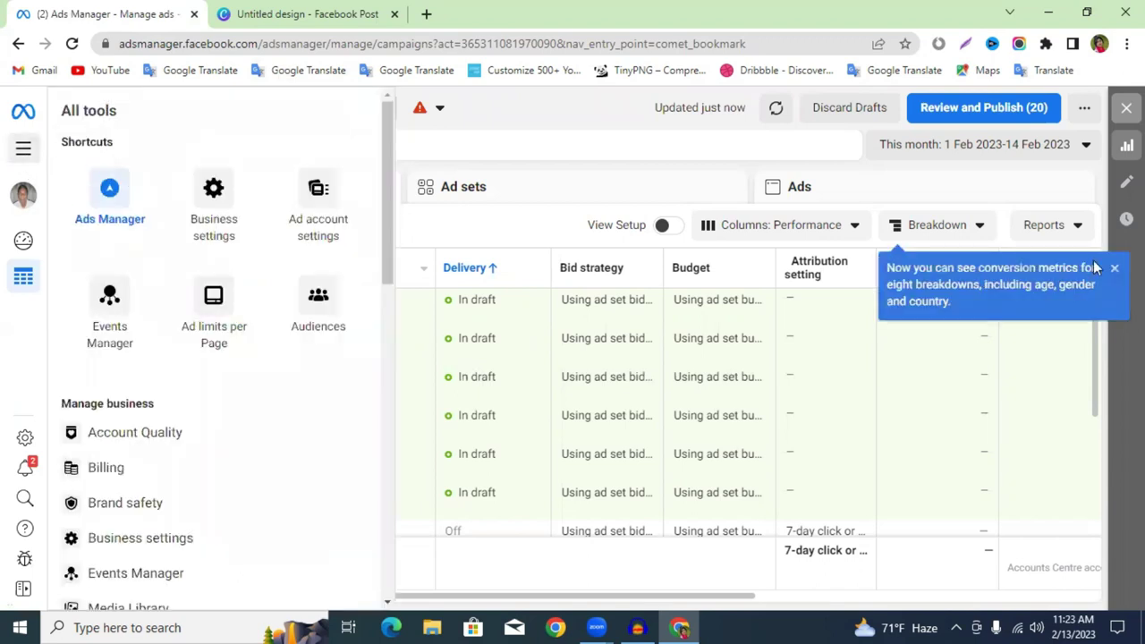
{"action": "left_click", "coordinate": [1115, 271]}
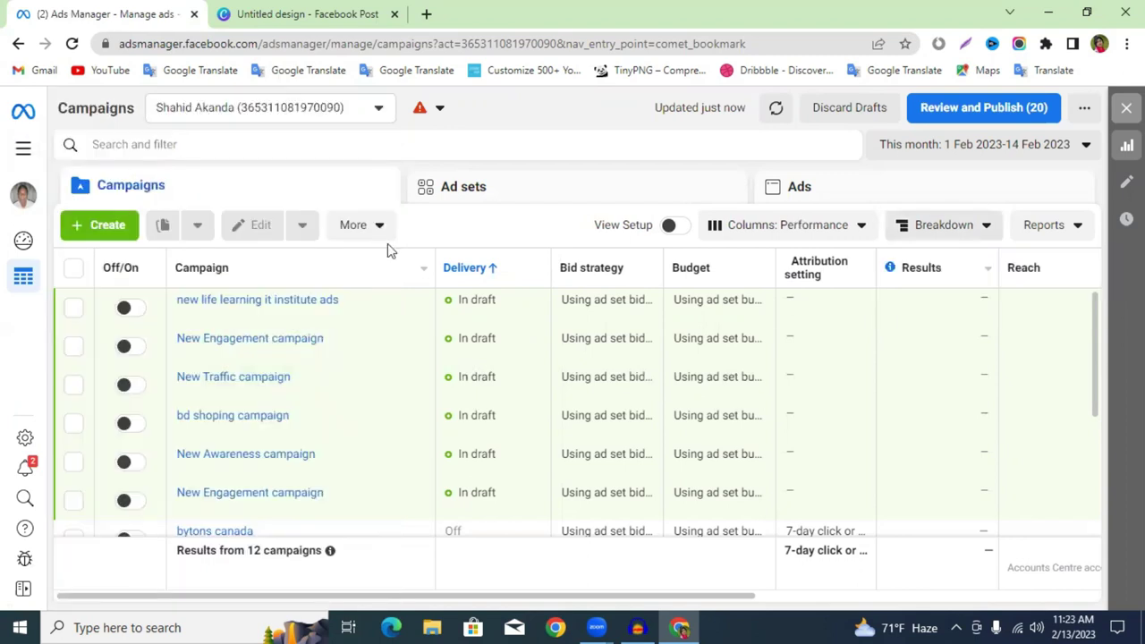
{"action": "left_click", "coordinate": [20, 152]}
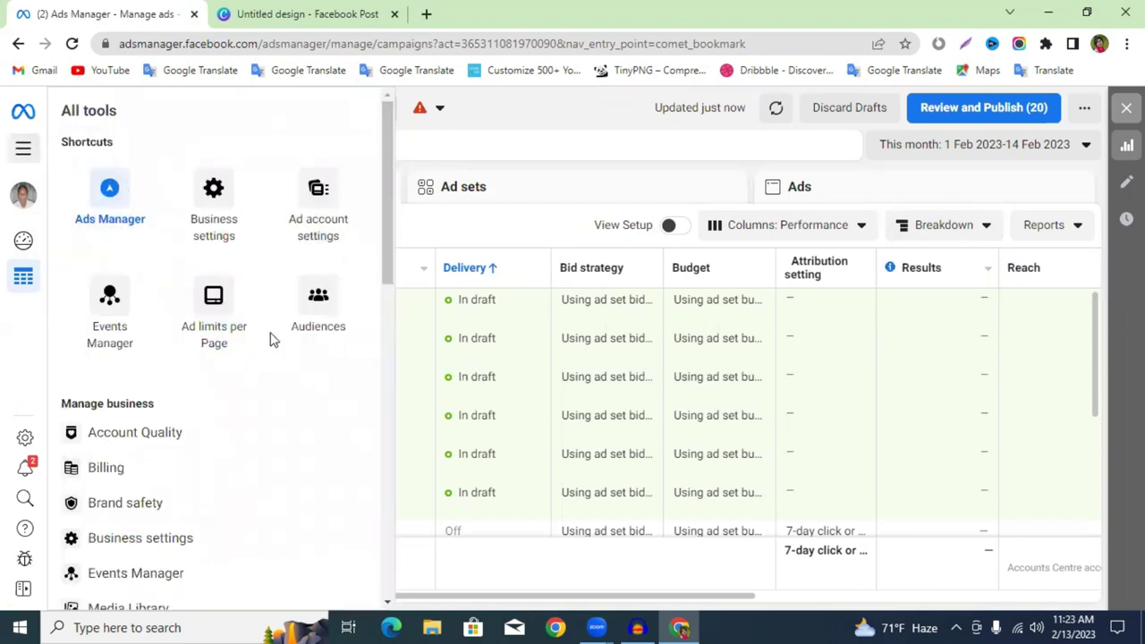
{"action": "left_click", "coordinate": [24, 150]}
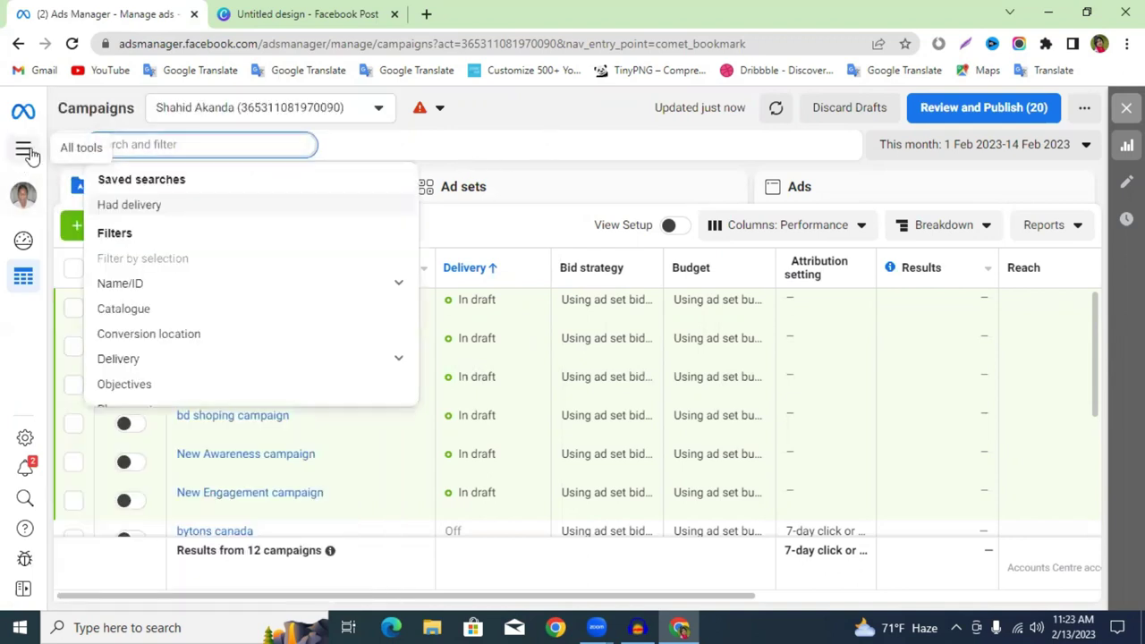
Open Billing from all tools in a new browser tab, then return to the campaigns page.
{"action": "left_click", "coordinate": [24, 150]}
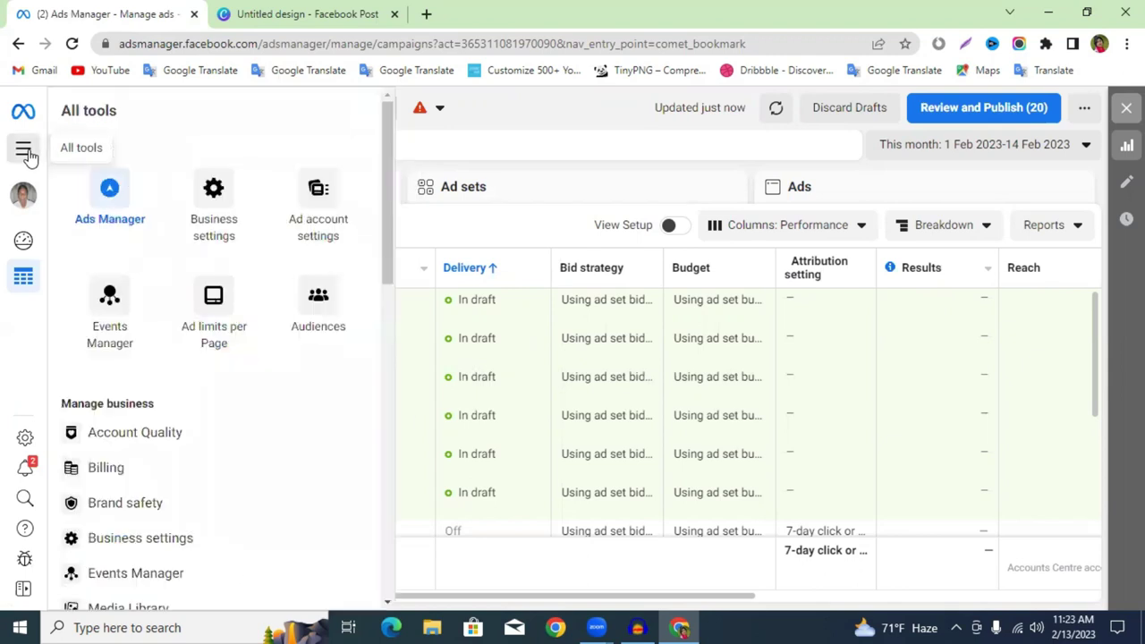
{"action": "right_click", "coordinate": [121, 474]}
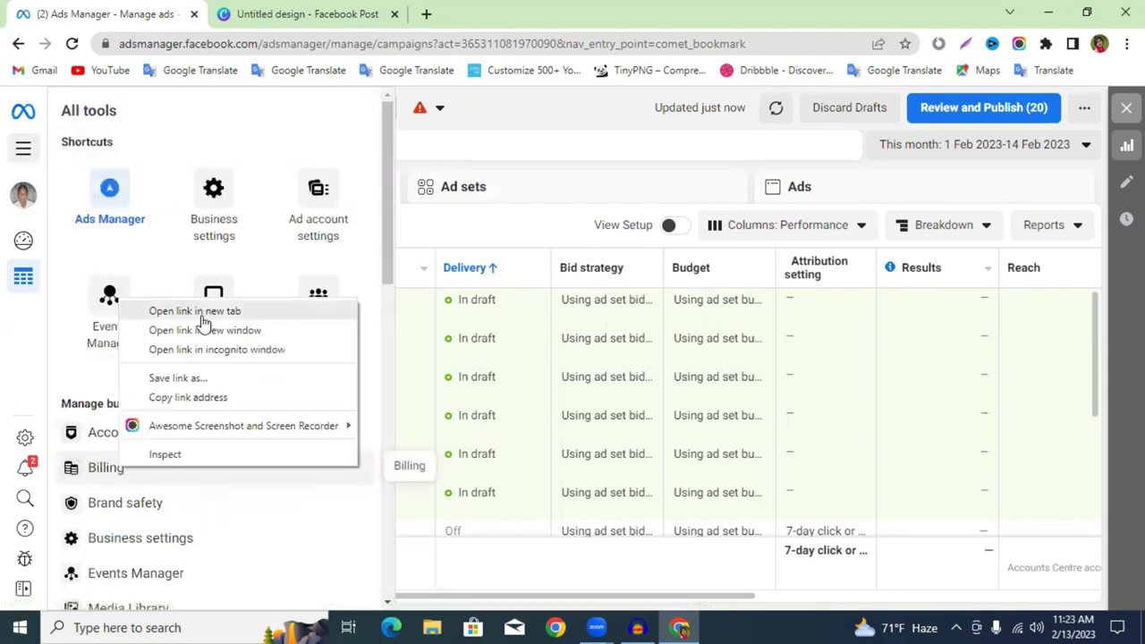
{"action": "left_click", "coordinate": [202, 315]}
{"action": "left_click", "coordinate": [291, 11]}
{"action": "left_click", "coordinate": [146, 10]}
{"action": "left_click", "coordinate": [295, 11]}
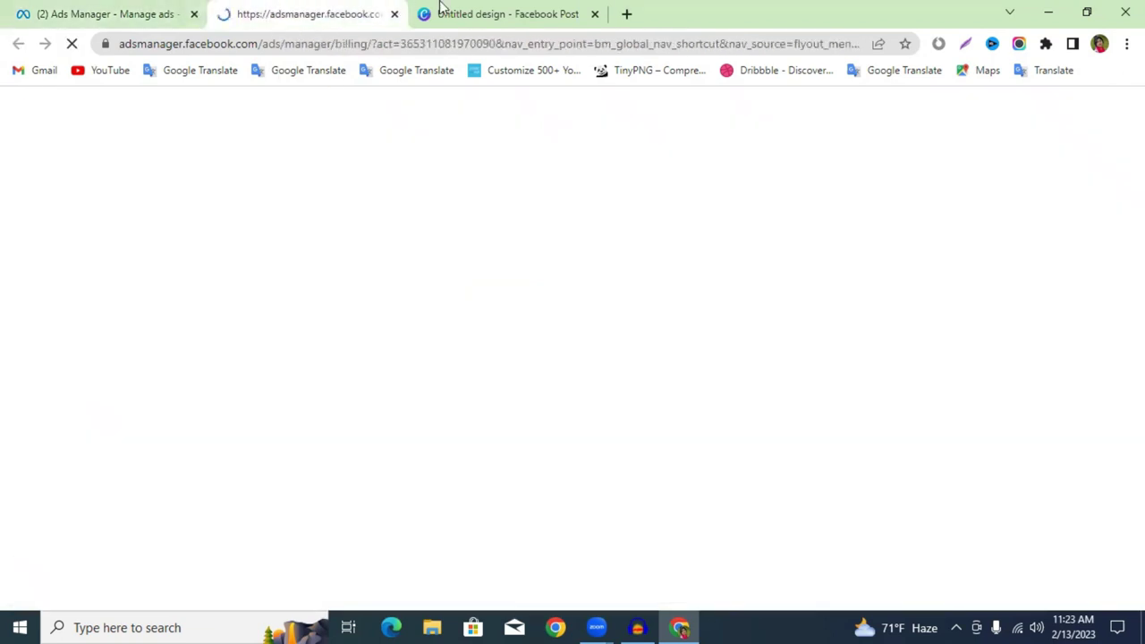
{"action": "left_click", "coordinate": [79, 10]}
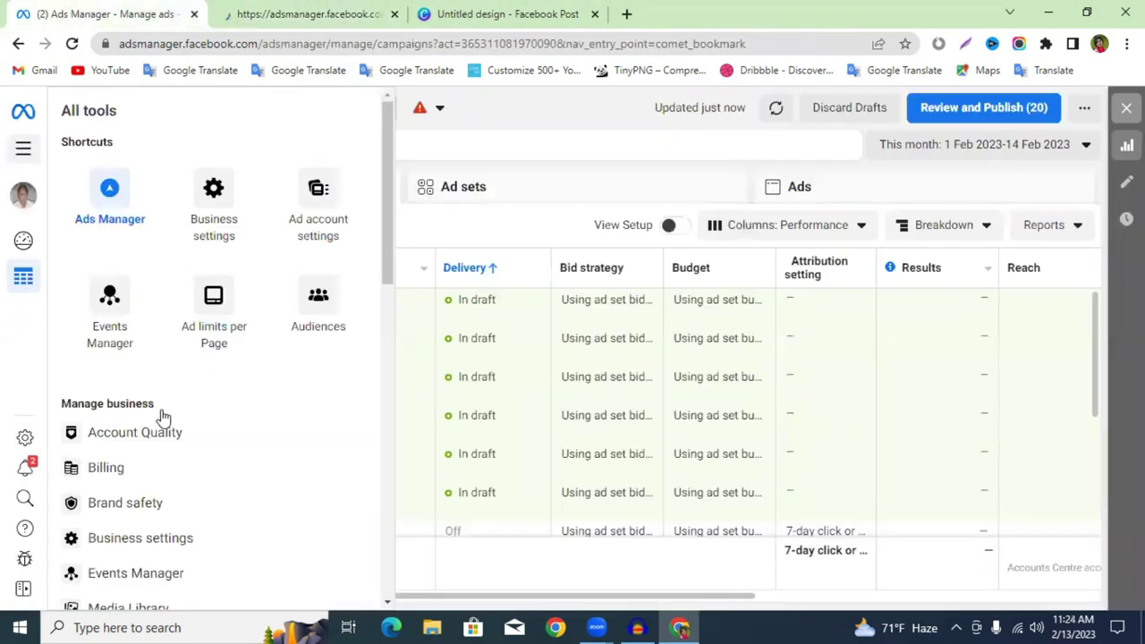
Open the ad account's payment settings from the billing page and review its payment activity and business info.
{"action": "left_click", "coordinate": [300, 11]}
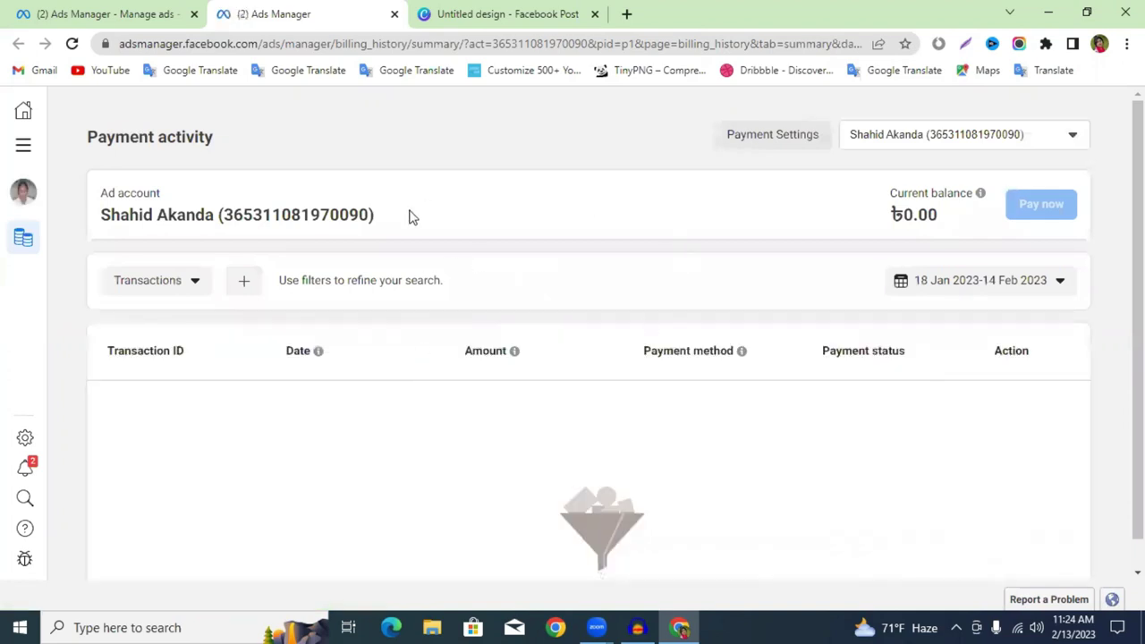
{"action": "left_click", "coordinate": [750, 147]}
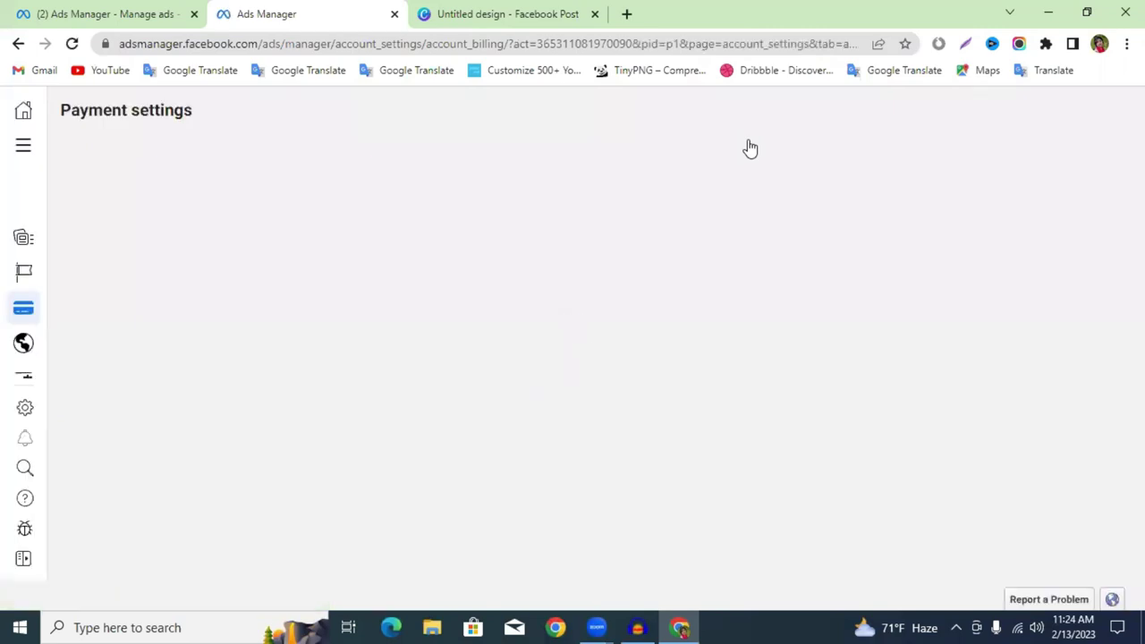
{"action": "scroll", "coordinate": [672, 193], "scroll_direction": "down", "scroll_amount": 3}
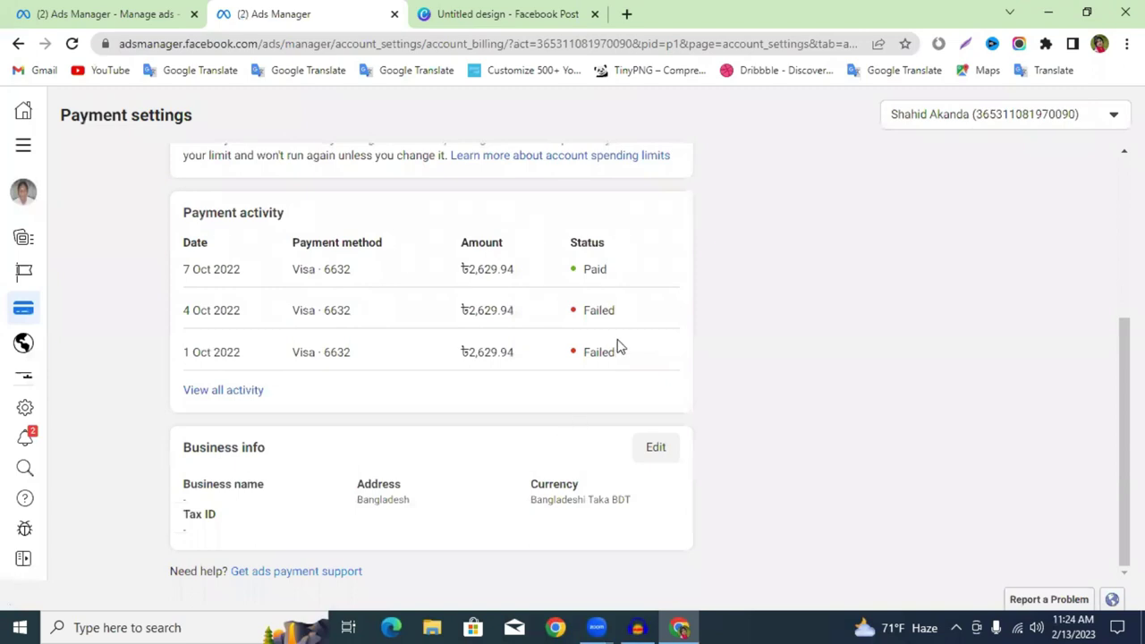
{"action": "scroll", "coordinate": [621, 347], "scroll_direction": "up", "scroll_amount": 3}
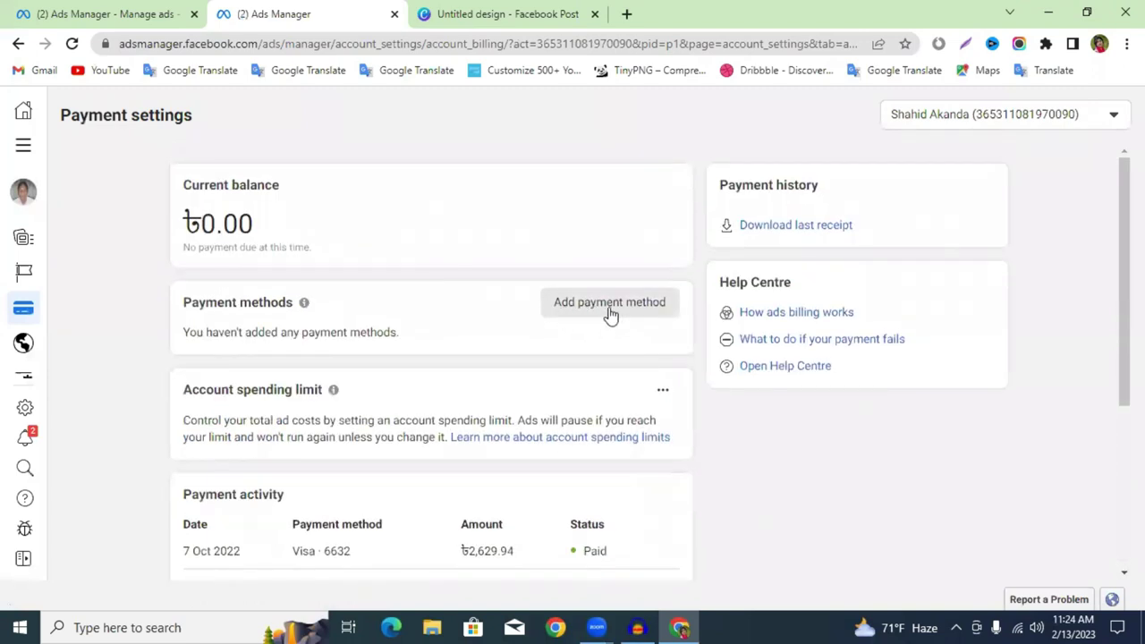
Examine the form for adding a debit or credit card as payment method, and close it without saving.
{"action": "left_click", "coordinate": [611, 309]}
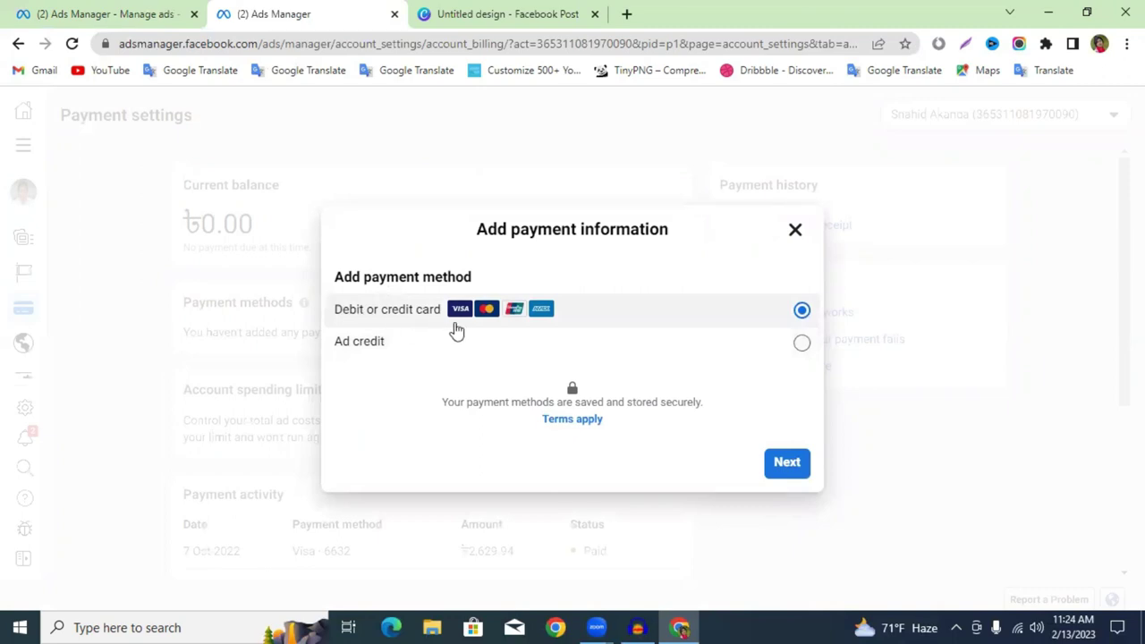
{"action": "left_click", "coordinate": [789, 465]}
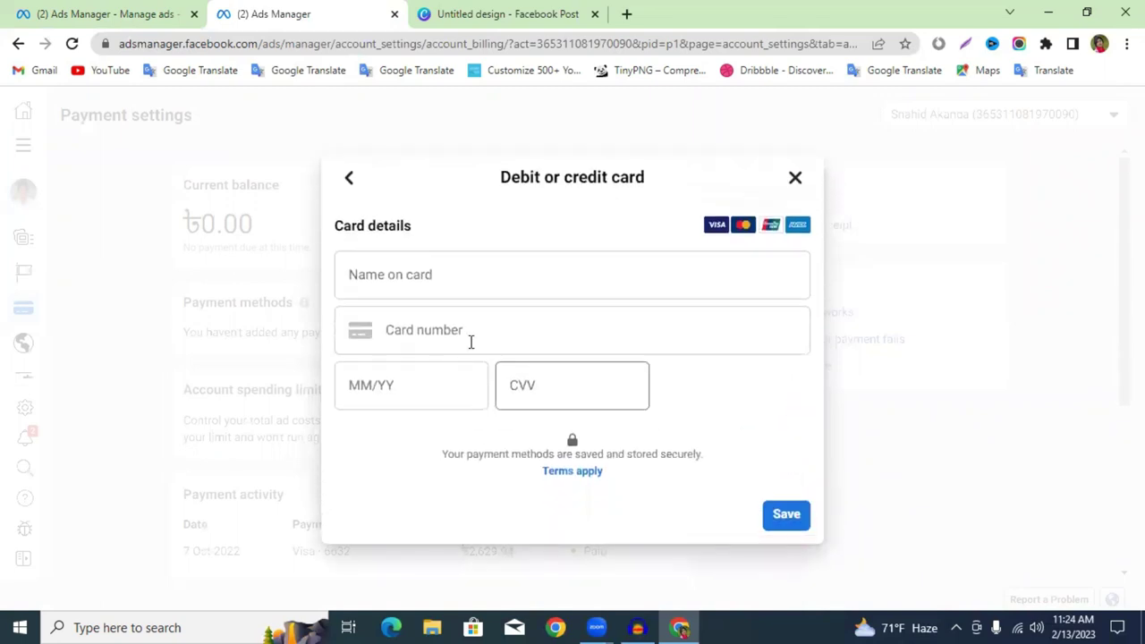
{"action": "left_click", "coordinate": [422, 272]}
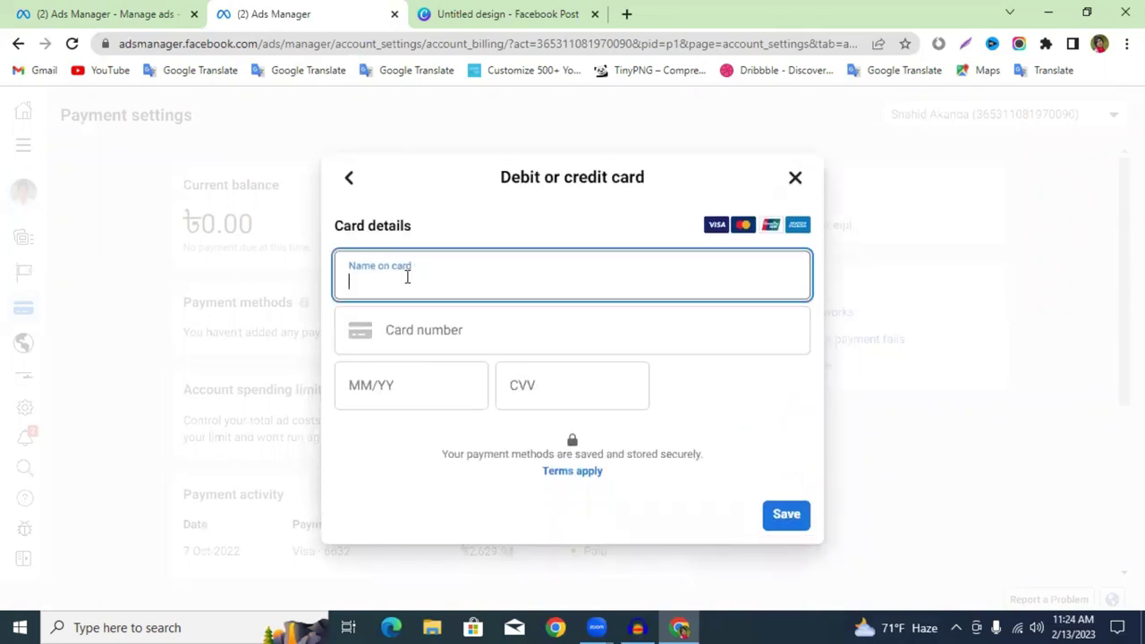
{"action": "left_click", "coordinate": [434, 335]}
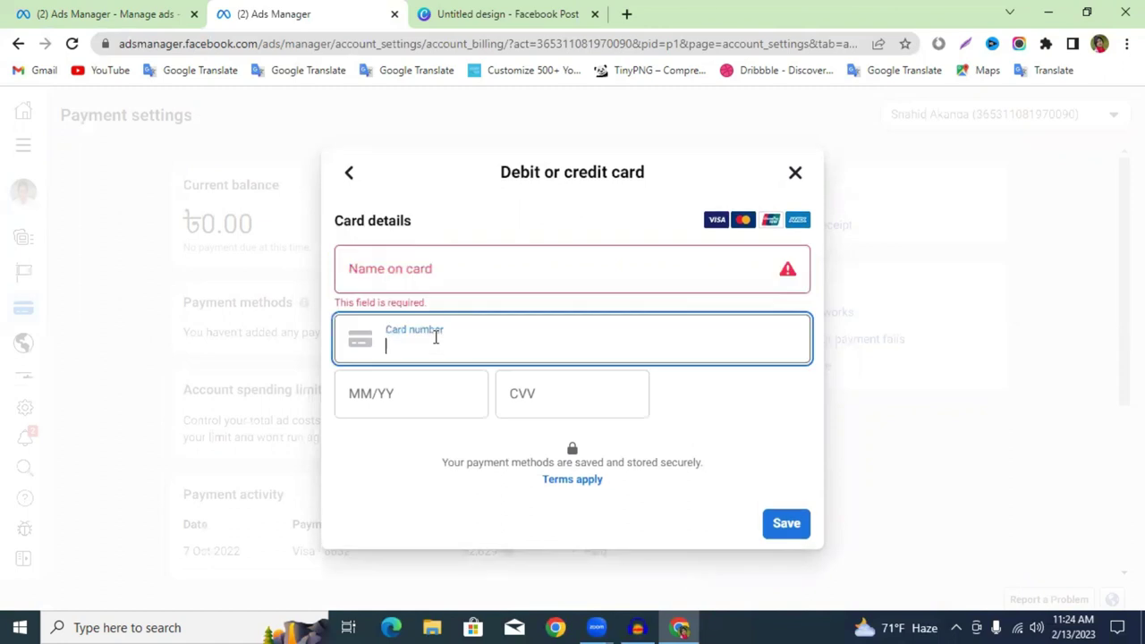
{"action": "left_click", "coordinate": [422, 384]}
{"action": "left_click", "coordinate": [549, 403]}
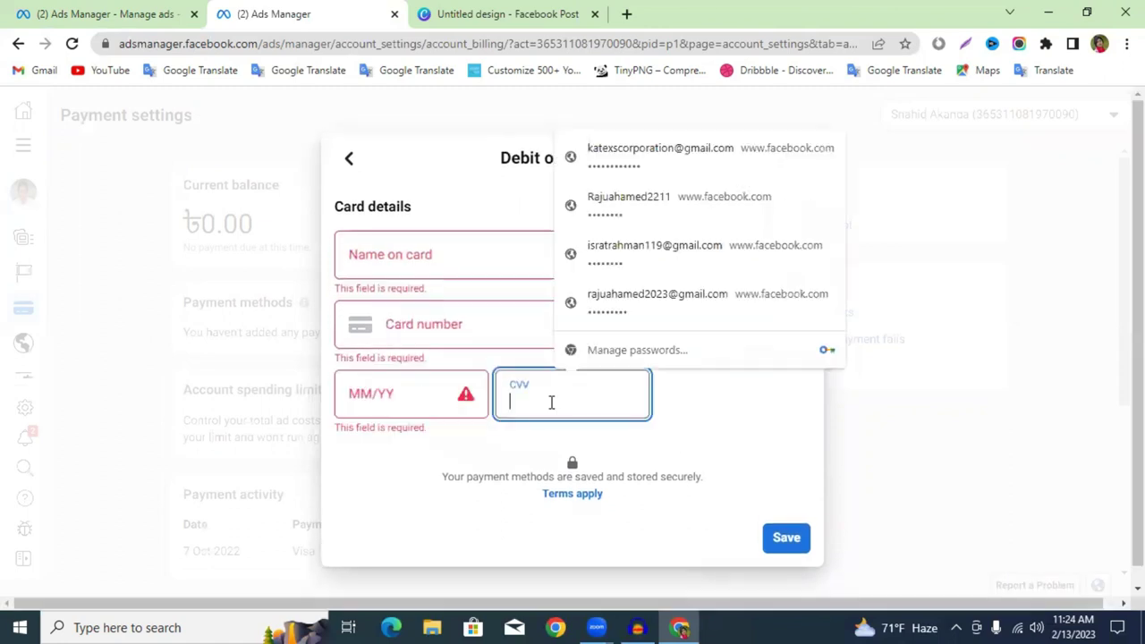
{"action": "left_click", "coordinate": [412, 401]}
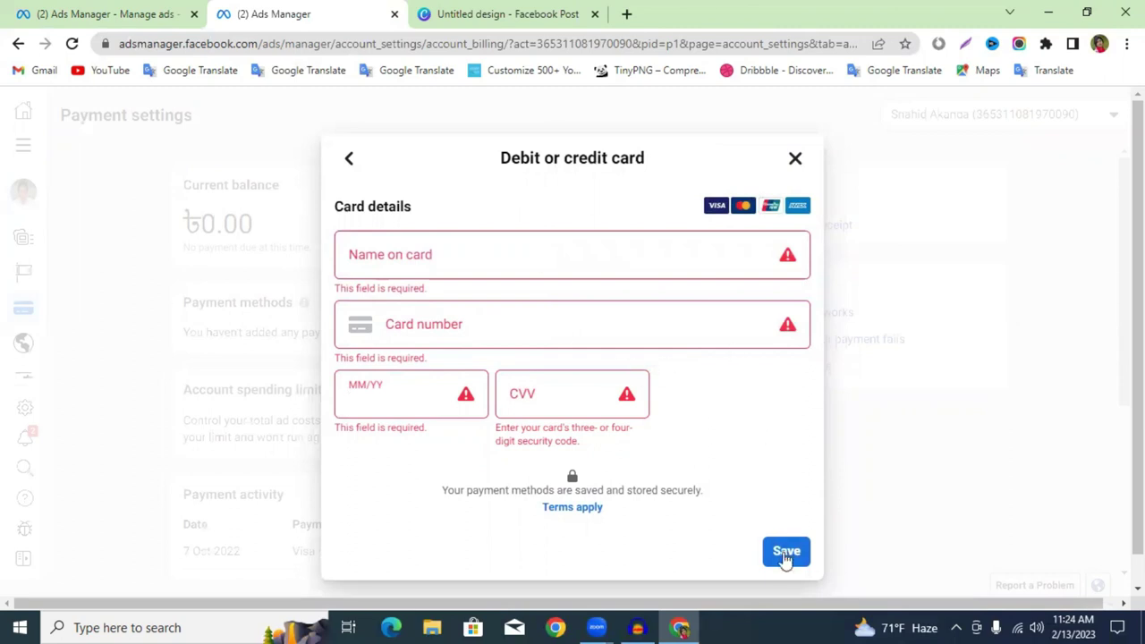
{"action": "left_click", "coordinate": [793, 159]}
Return to the campaigns list, closing the all-tools list and the billing tab, and clear the campaign selection.
{"action": "left_click", "coordinate": [94, 11]}
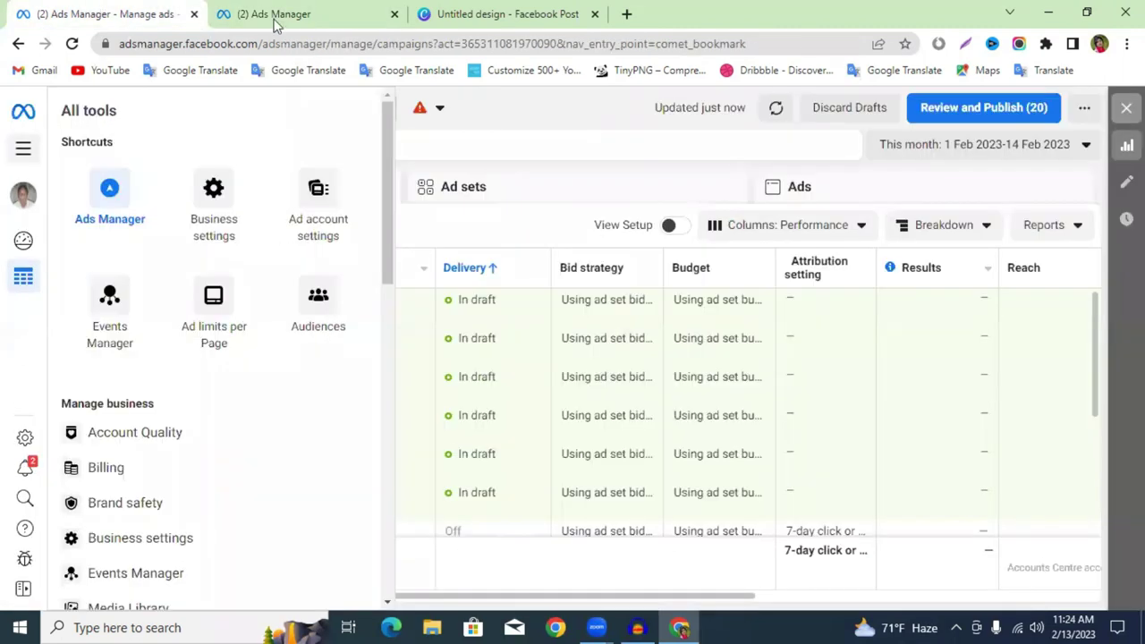
{"action": "left_click", "coordinate": [990, 391]}
{"action": "left_click", "coordinate": [395, 15]}
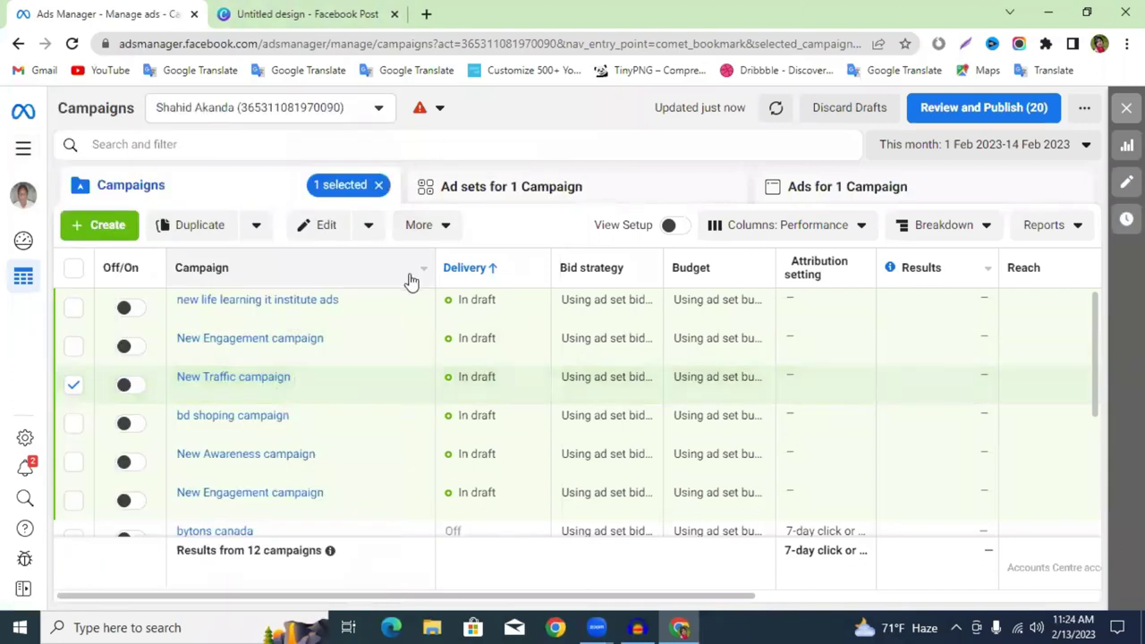
{"action": "left_click", "coordinate": [378, 185]}
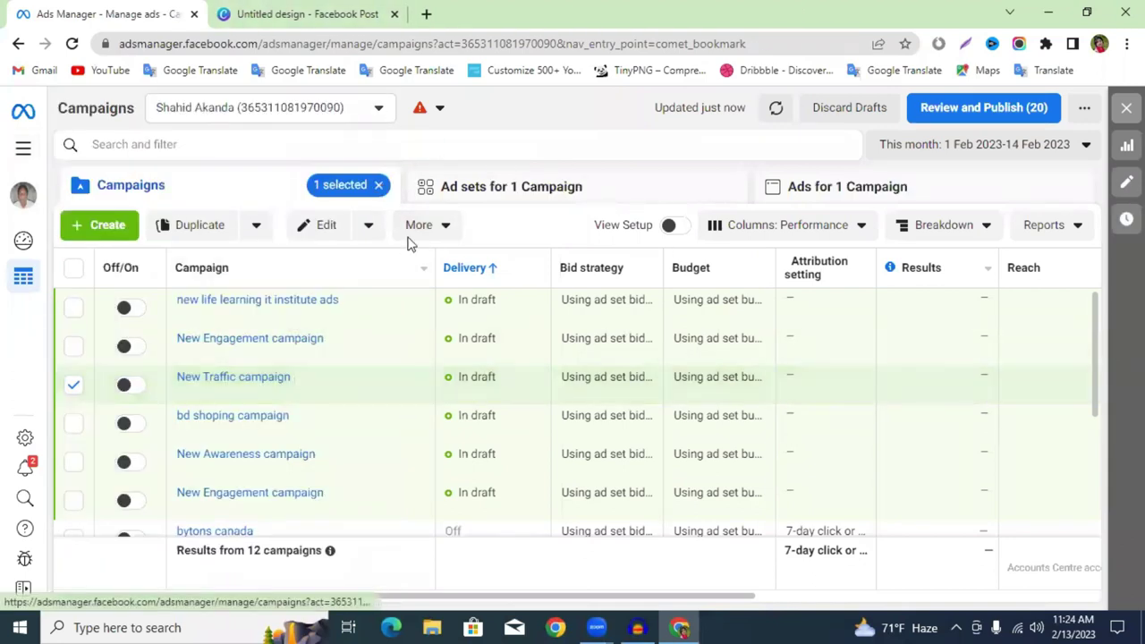
Create a new campaign with the Engagement objective.
{"action": "left_click", "coordinate": [101, 231]}
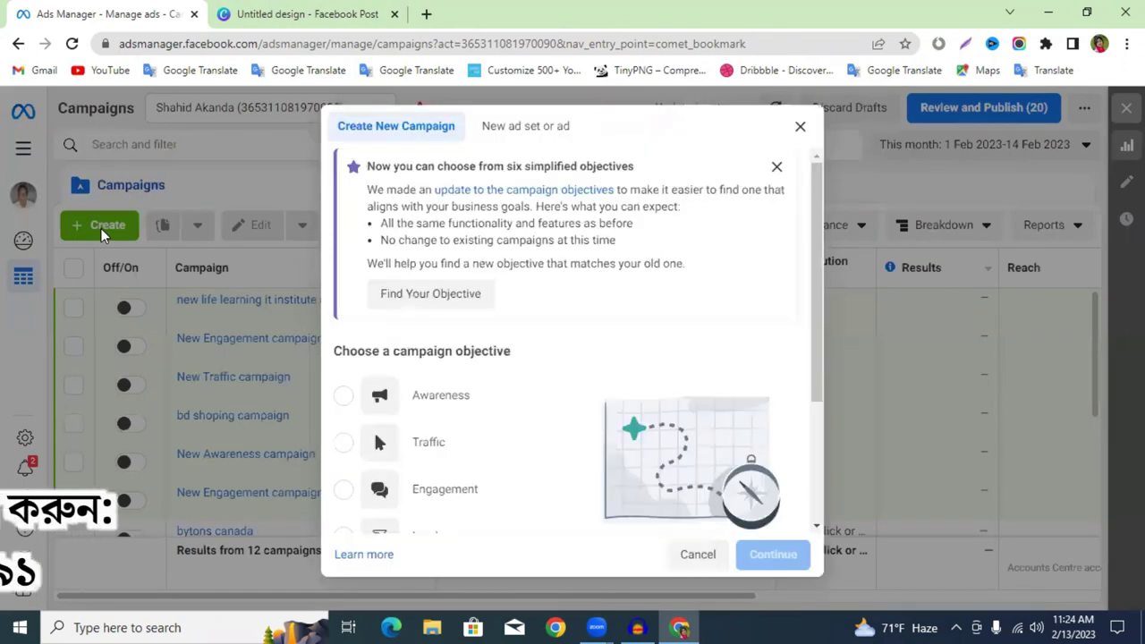
{"action": "scroll", "coordinate": [552, 401], "scroll_direction": "down", "scroll_amount": 2}
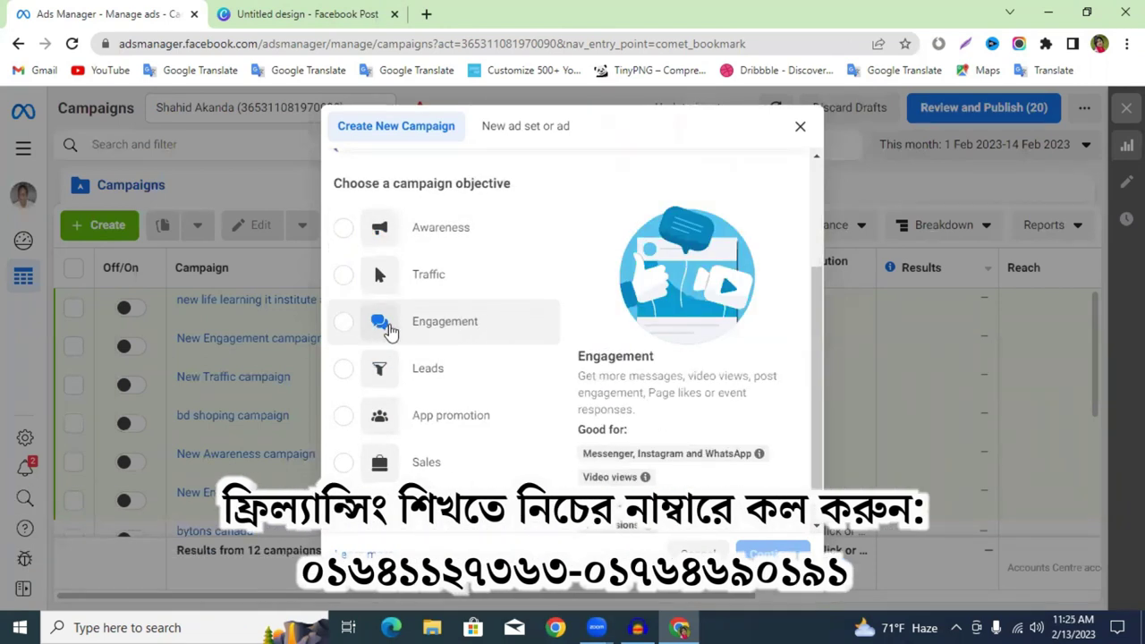
{"action": "left_click", "coordinate": [442, 329]}
{"action": "scroll", "coordinate": [442, 329], "scroll_direction": "down", "scroll_amount": 1}
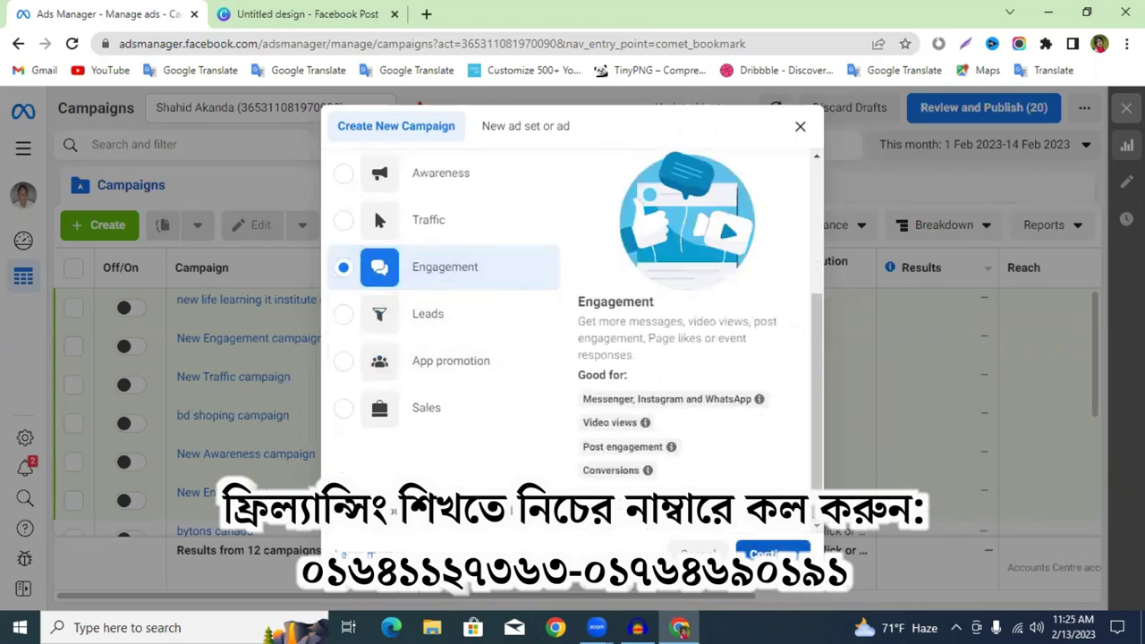
{"action": "left_click", "coordinate": [766, 552]}
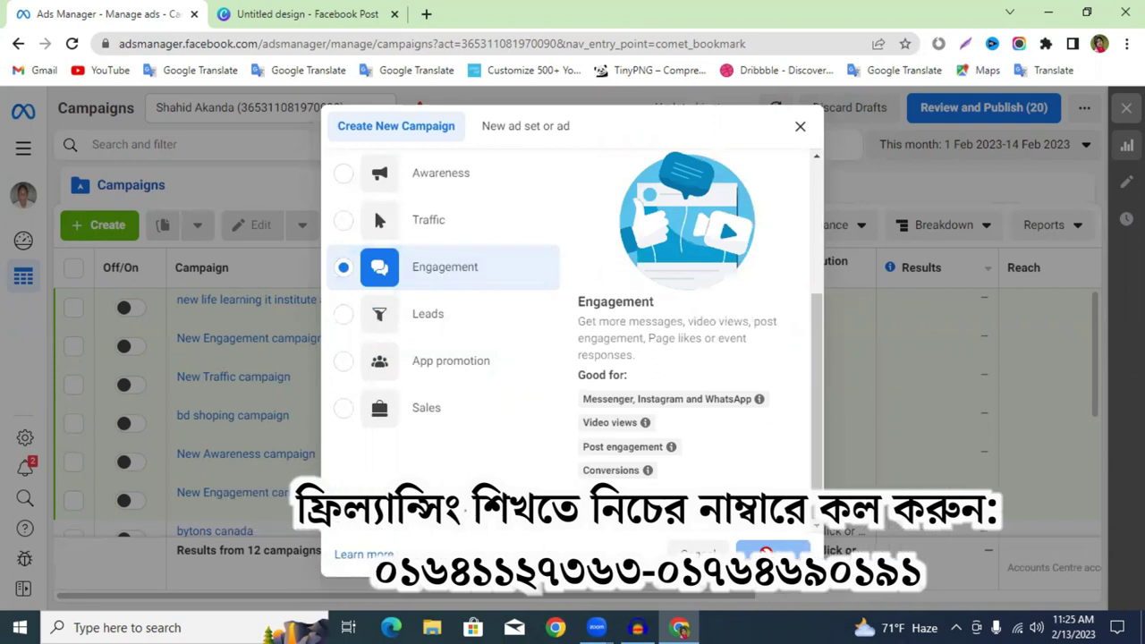
{"action": "mouse_move", "coordinate": [665, 447]}
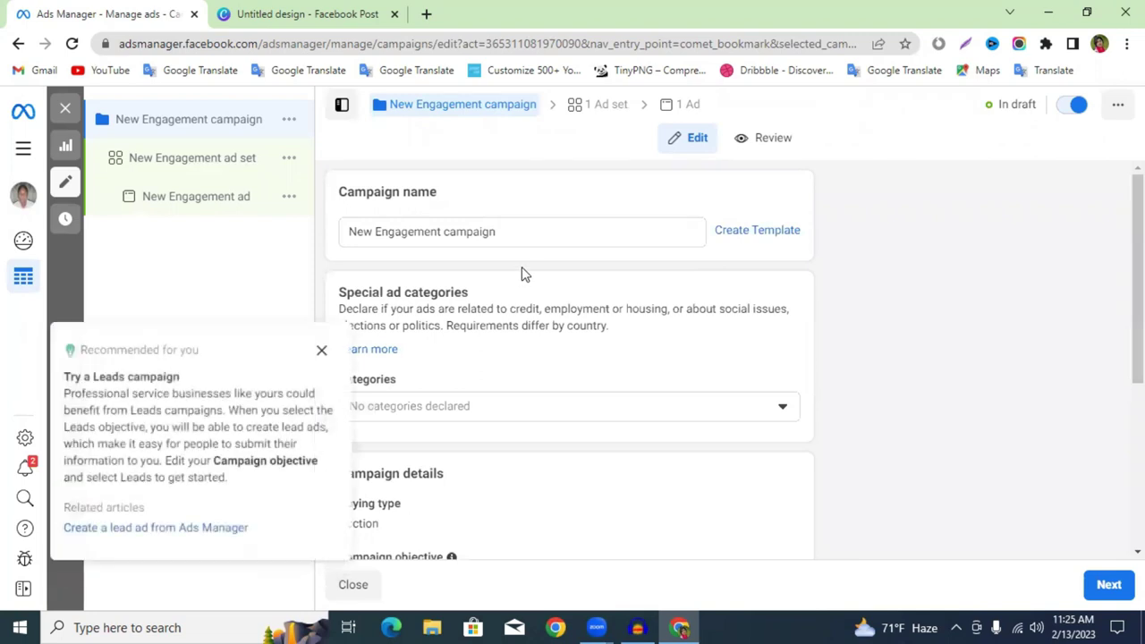
Dismiss the Leads campaign recommendation and rename the campaign as "Freelancer" followed by the advertiser's first name.
{"action": "left_click", "coordinate": [321, 351]}
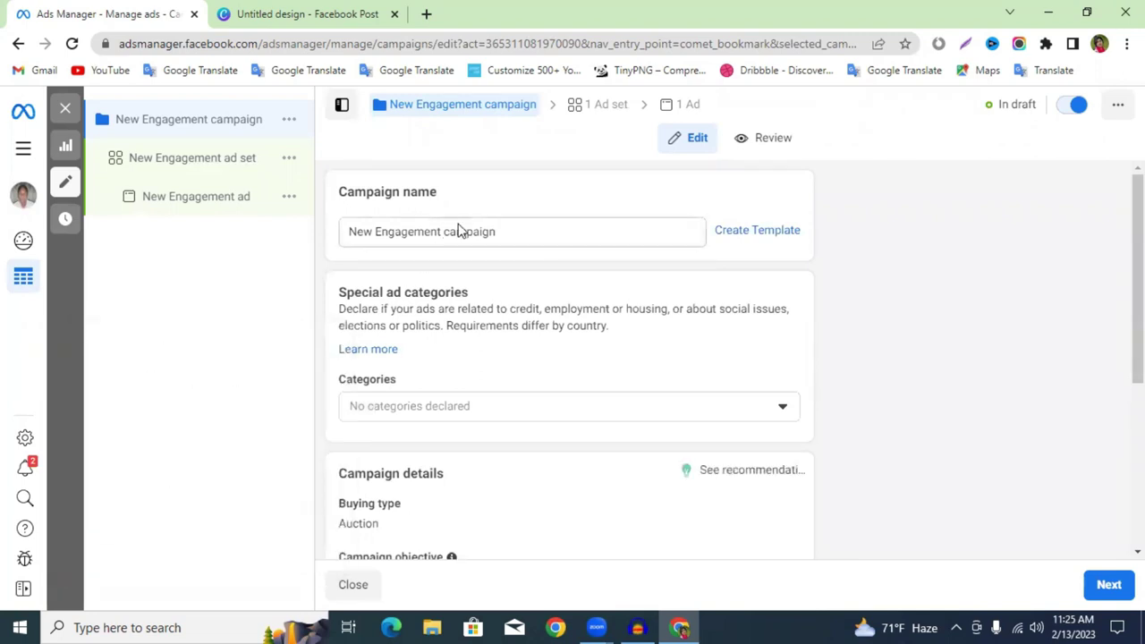
{"action": "double_click", "coordinate": [454, 238]}
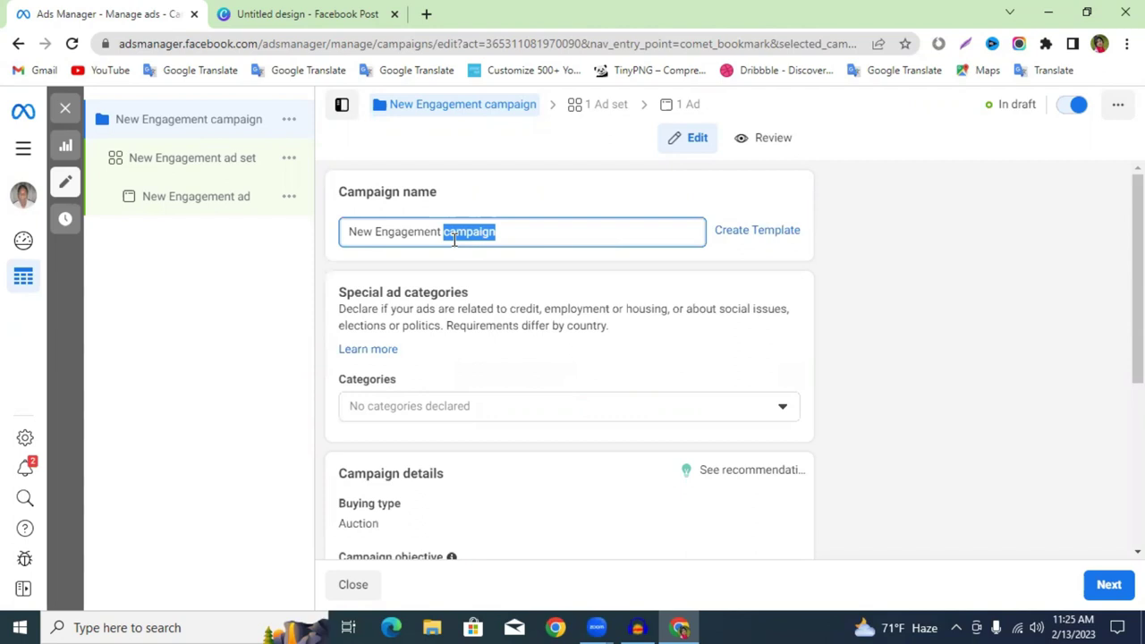
{"action": "triple_click", "coordinate": [453, 239]}
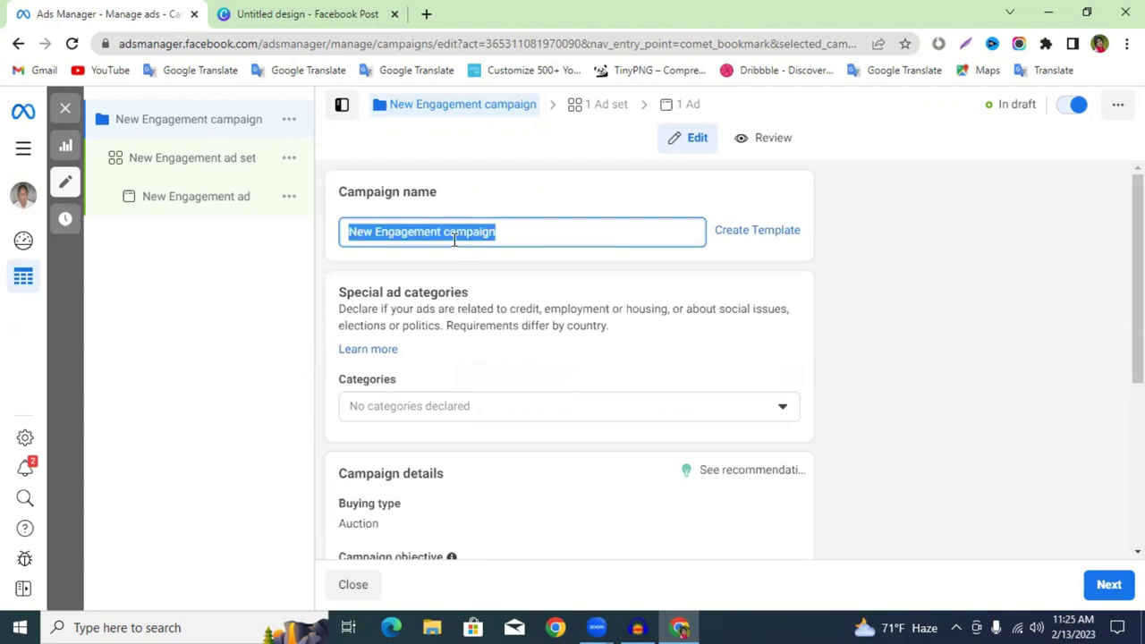
{"action": "type", "text": "Freelancer Raju"}
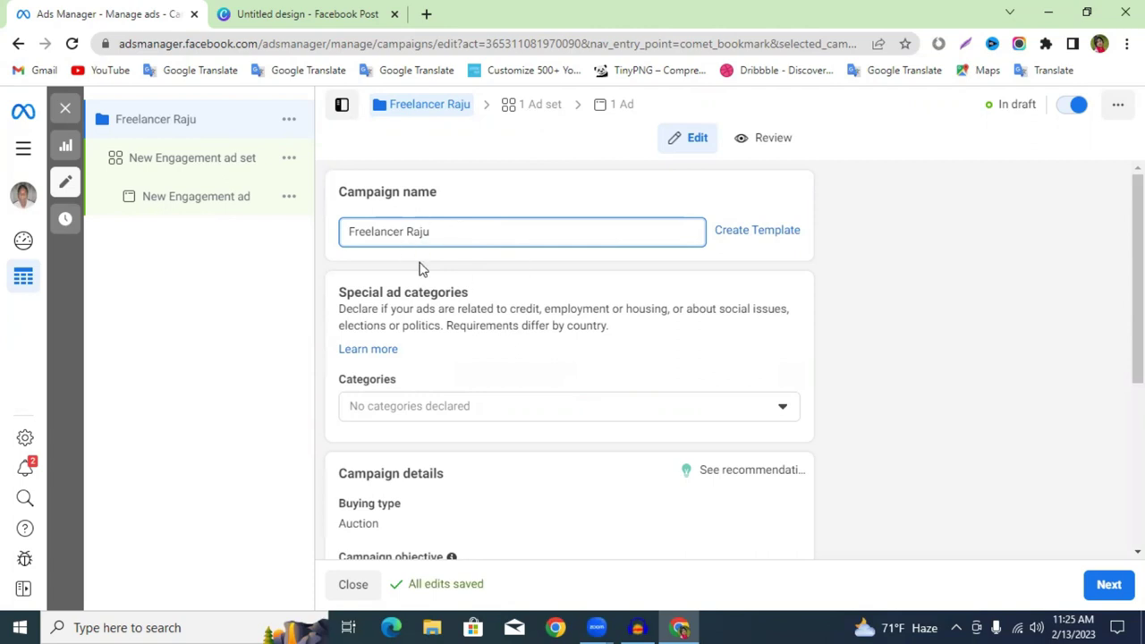
Examine the campaign's objective choices, special ad categories, A/B test and Advantage campaign budget settings.
{"action": "scroll", "coordinate": [474, 267], "scroll_direction": "down", "scroll_amount": 3}
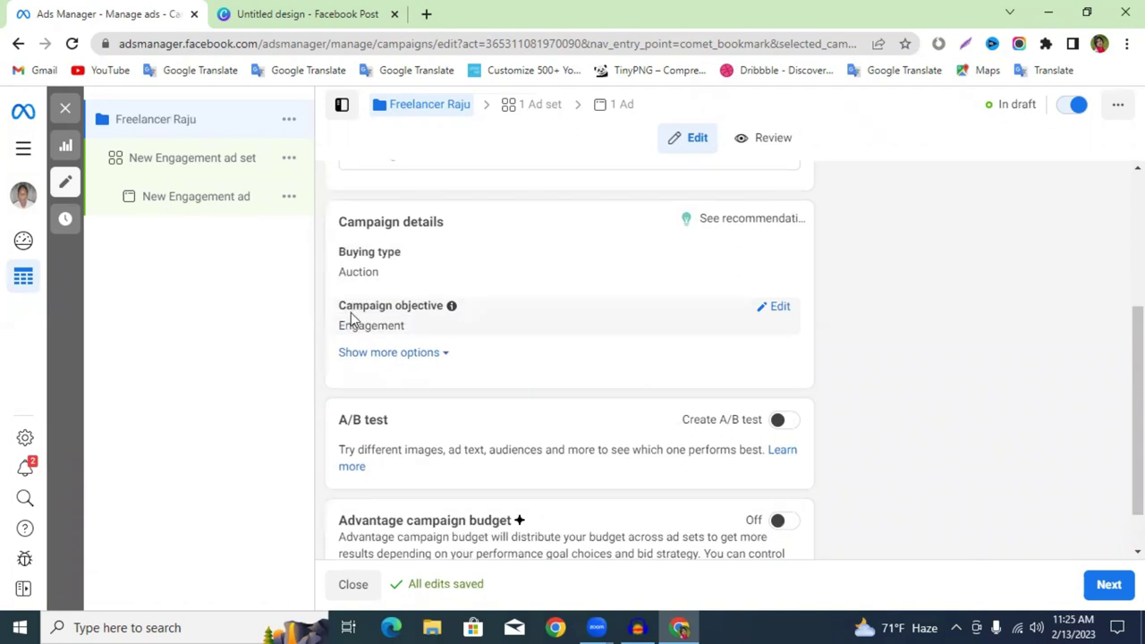
{"action": "left_click_drag", "start_coordinate": [344, 309], "coordinate": [535, 307]}
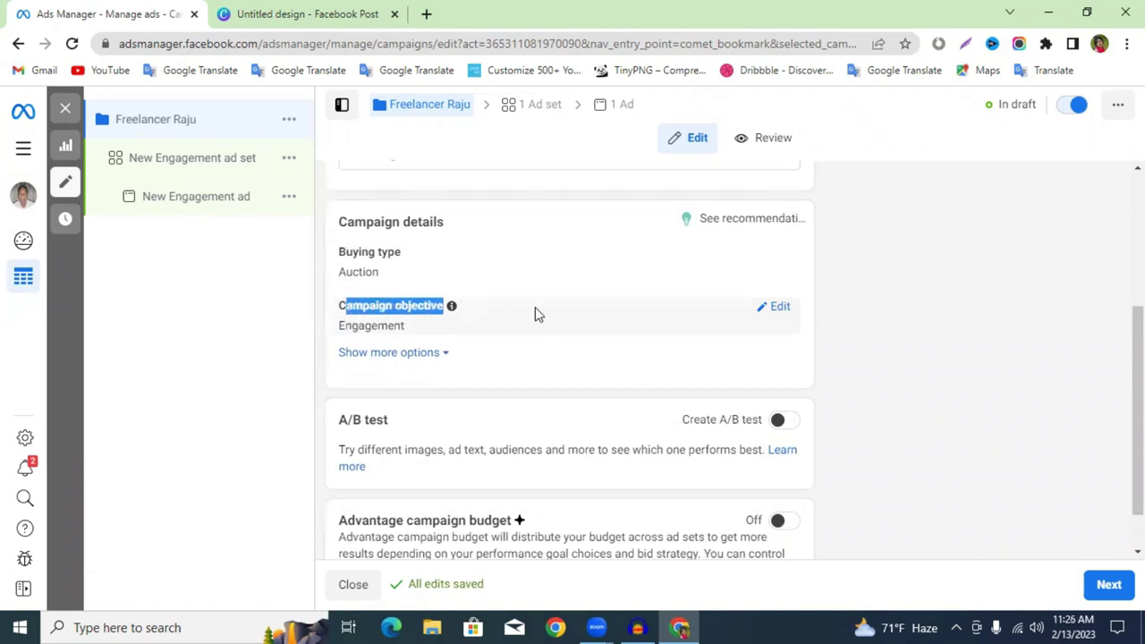
{"action": "left_click", "coordinate": [779, 308]}
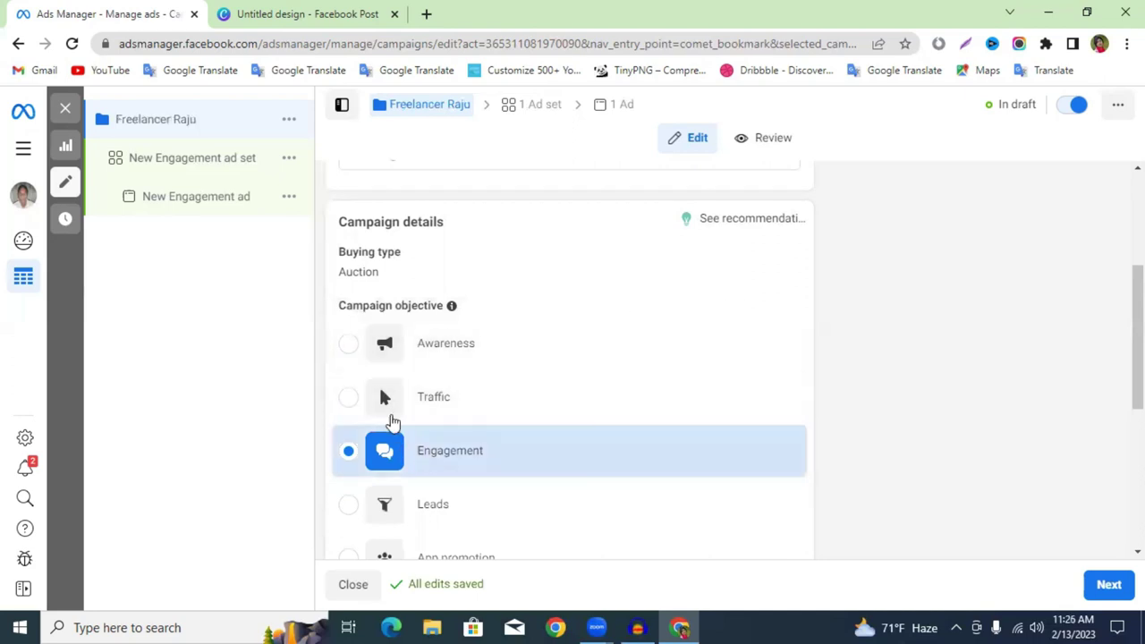
{"action": "scroll", "coordinate": [498, 380], "scroll_direction": "down", "scroll_amount": 1}
{"action": "scroll", "coordinate": [448, 384], "scroll_direction": "down", "scroll_amount": 1}
{"action": "scroll", "coordinate": [685, 366], "scroll_direction": "up", "scroll_amount": 2}
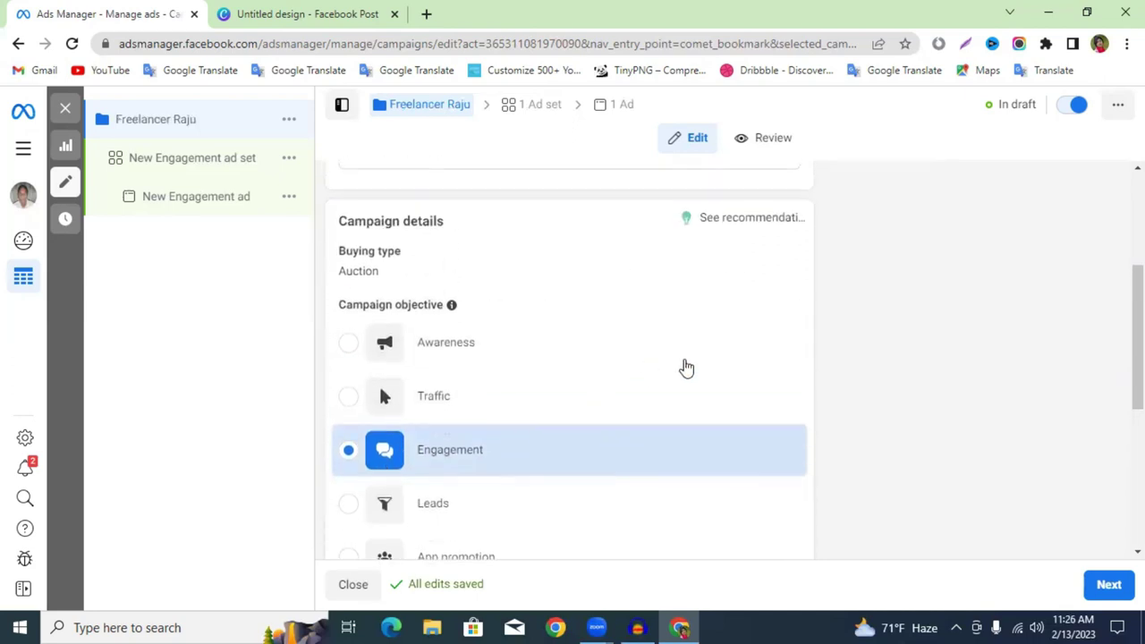
{"action": "scroll", "coordinate": [578, 382], "scroll_direction": "up", "scroll_amount": 4}
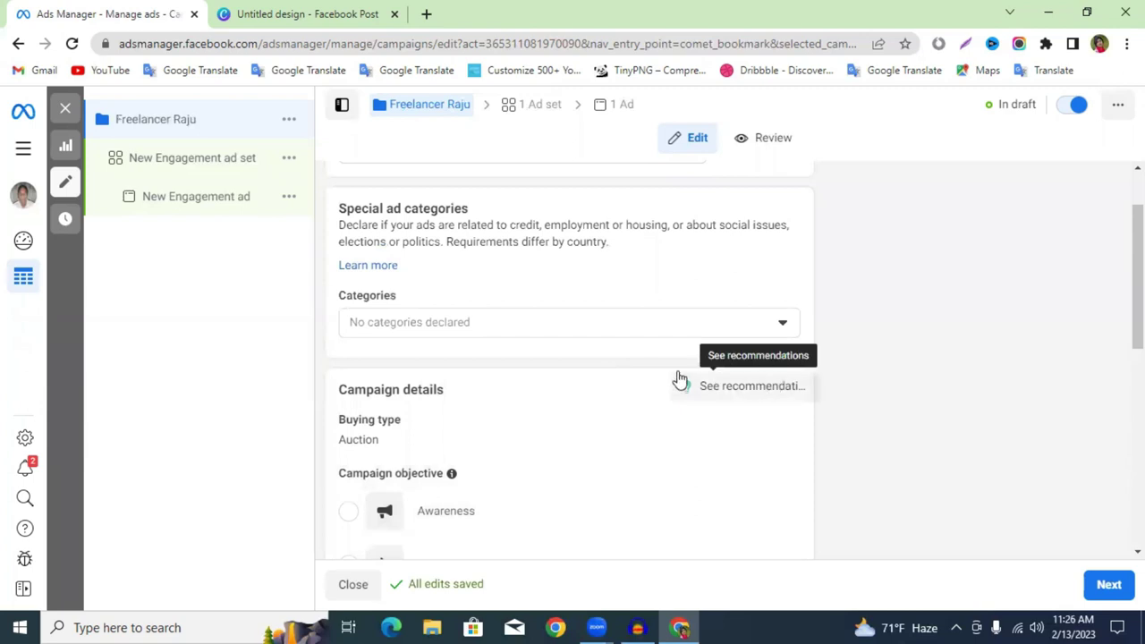
{"action": "scroll", "coordinate": [653, 377], "scroll_direction": "down", "scroll_amount": 10}
{"action": "scroll", "coordinate": [629, 377], "scroll_direction": "down", "scroll_amount": 3}
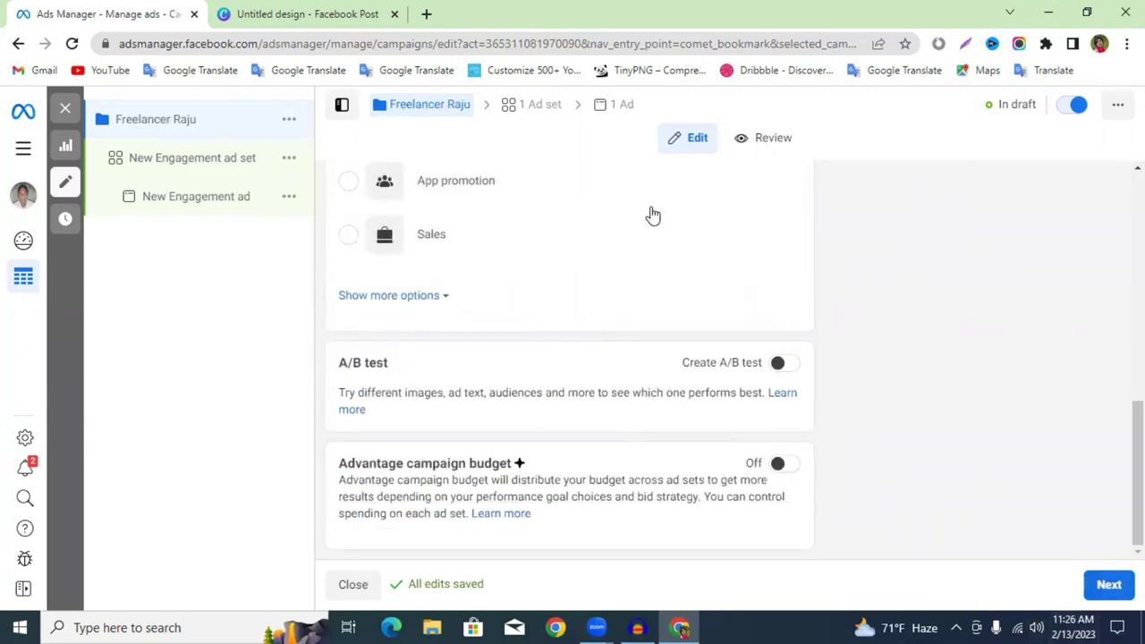
{"action": "scroll", "coordinate": [545, 355], "scroll_direction": "up", "scroll_amount": 8}
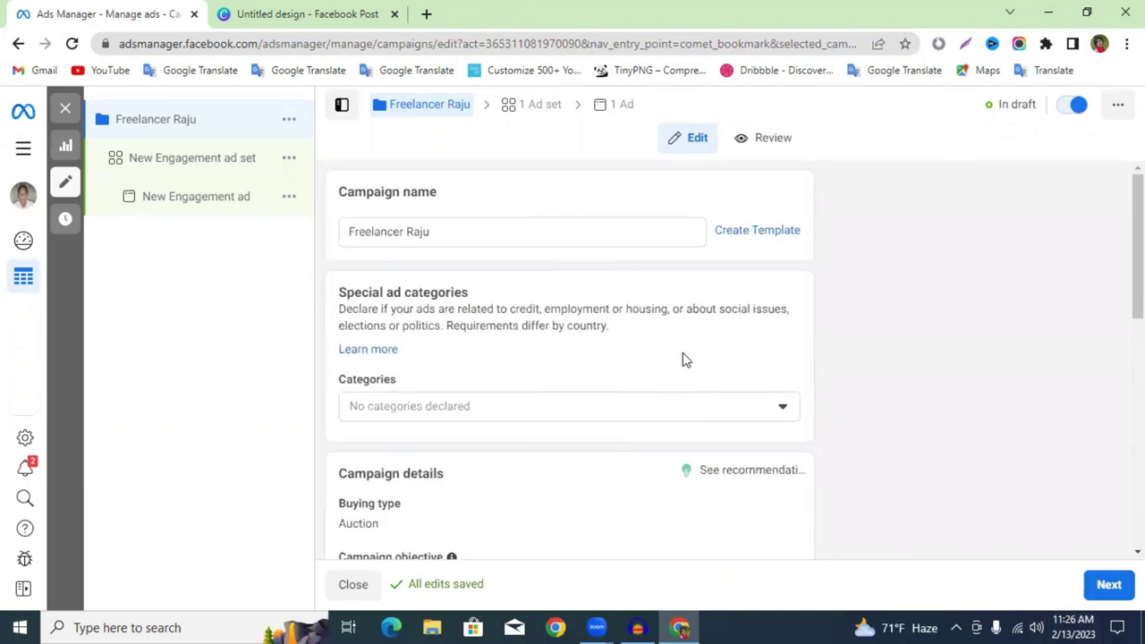
Continue to the ad set and replace "New Engagement" in its name with "Freelancer" and the advertiser's first name.
{"action": "left_click", "coordinate": [1109, 584]}
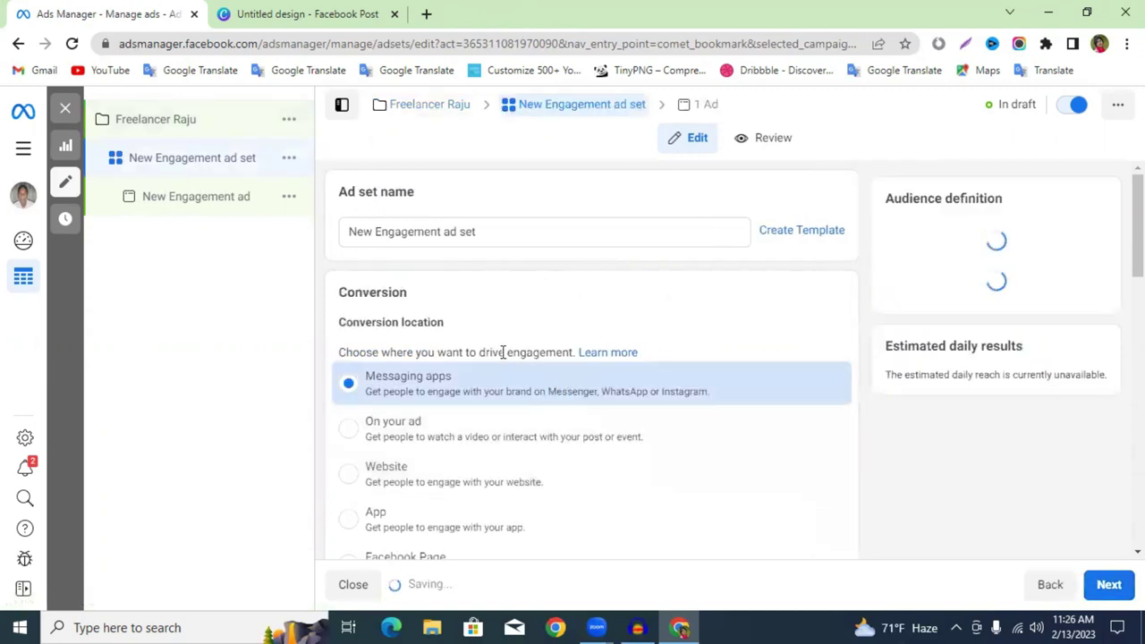
{"action": "double_click", "coordinate": [506, 230]}
{"action": "left_click", "coordinate": [506, 230]}
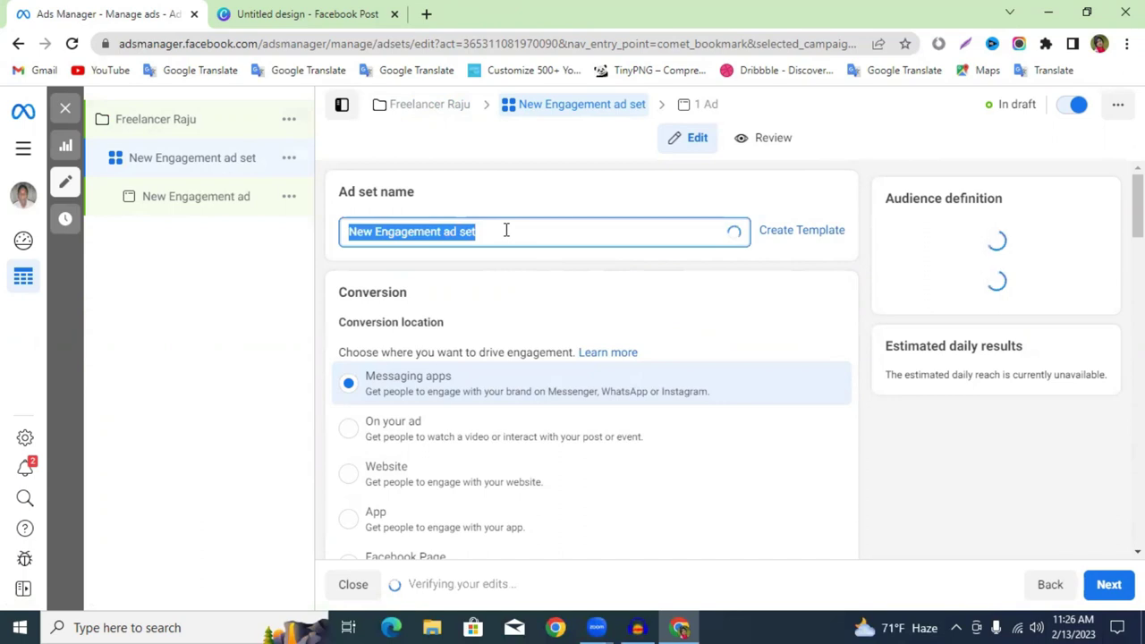
{"action": "key", "text": "End"}
{"action": "left_click", "coordinate": [445, 232]}
{"action": "key", "text": "shift+Home"}
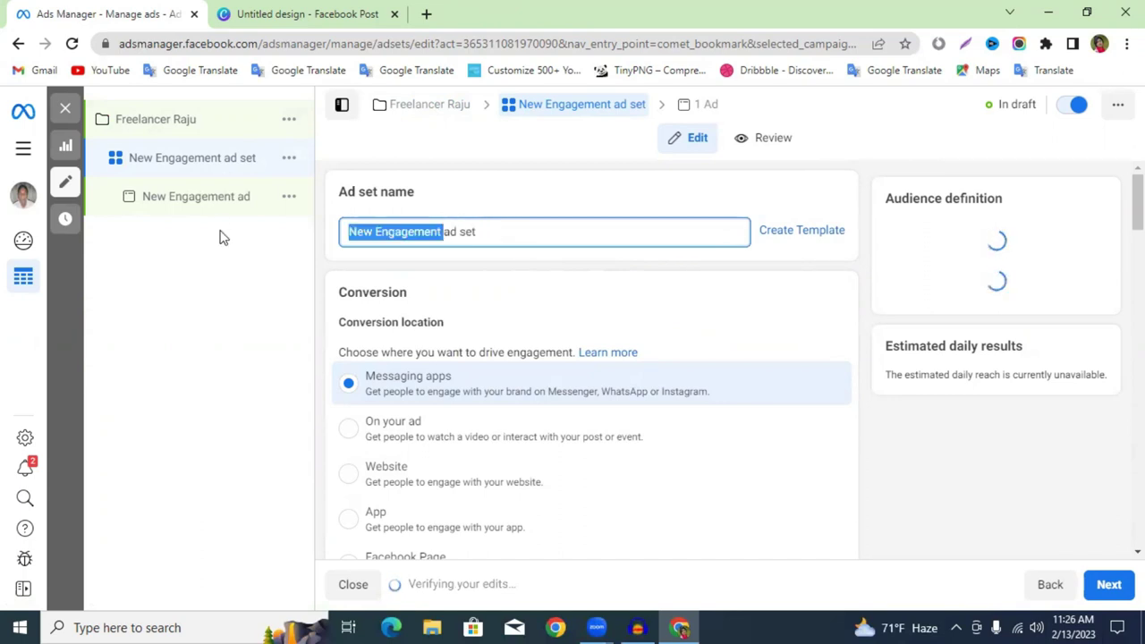
{"action": "key", "text": "BackSpace"}
{"action": "type", "text": "Freelan"}
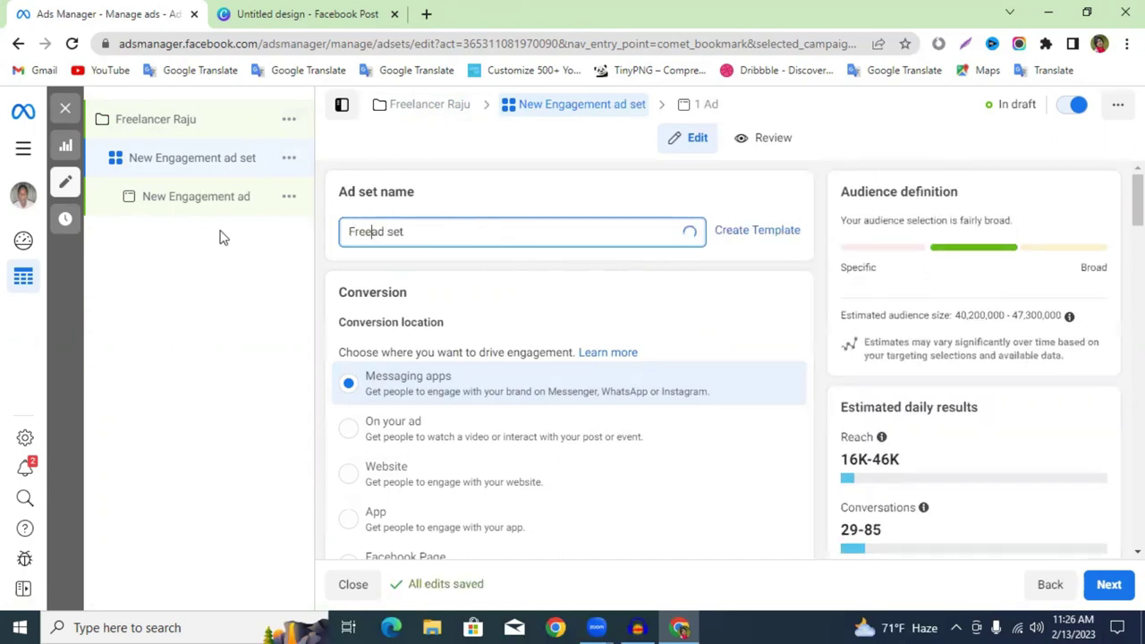
{"action": "type", "text": "cer raju"}
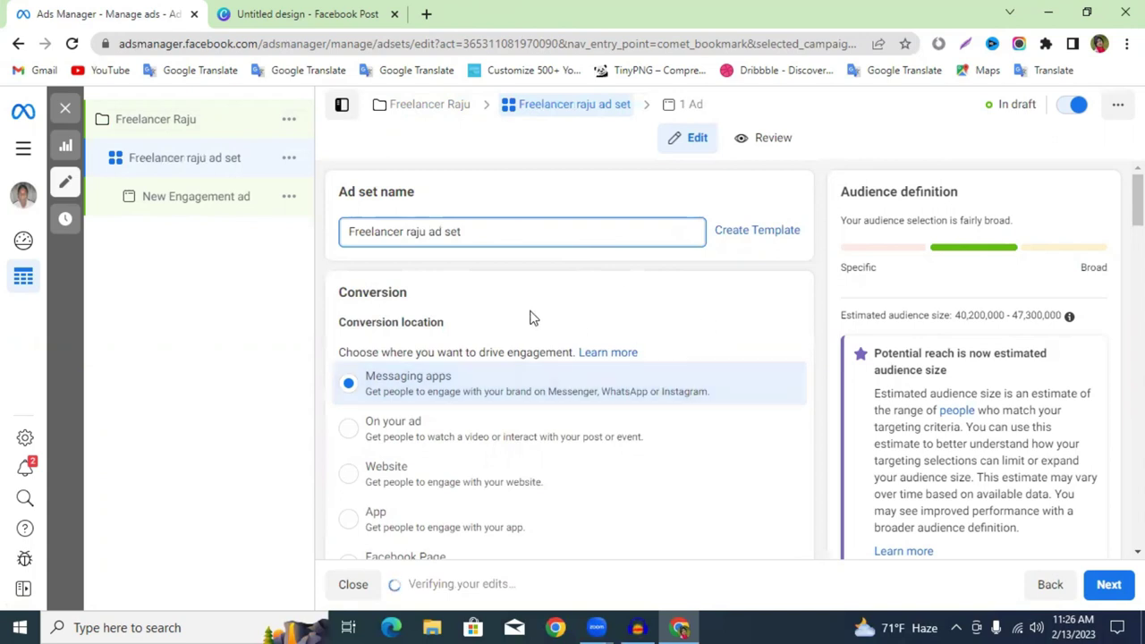
{"action": "scroll", "coordinate": [531, 317], "scroll_direction": "down", "scroll_amount": 2}
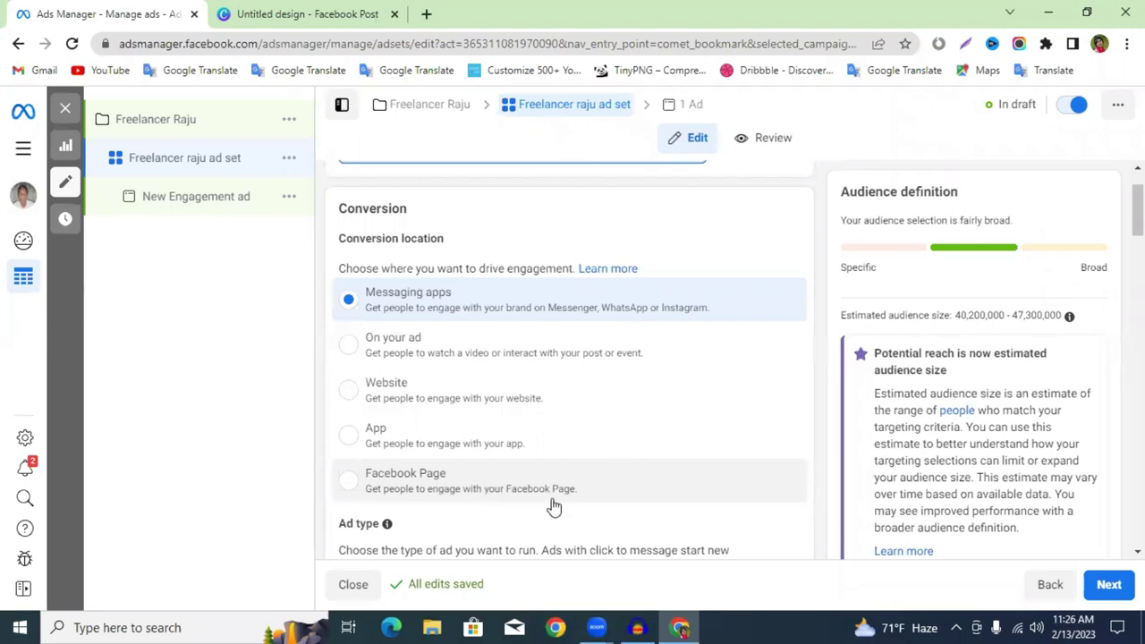
Set the ad set's conversion location to Facebook Page and look through the Pages available for promotion.
{"action": "left_click", "coordinate": [475, 485]}
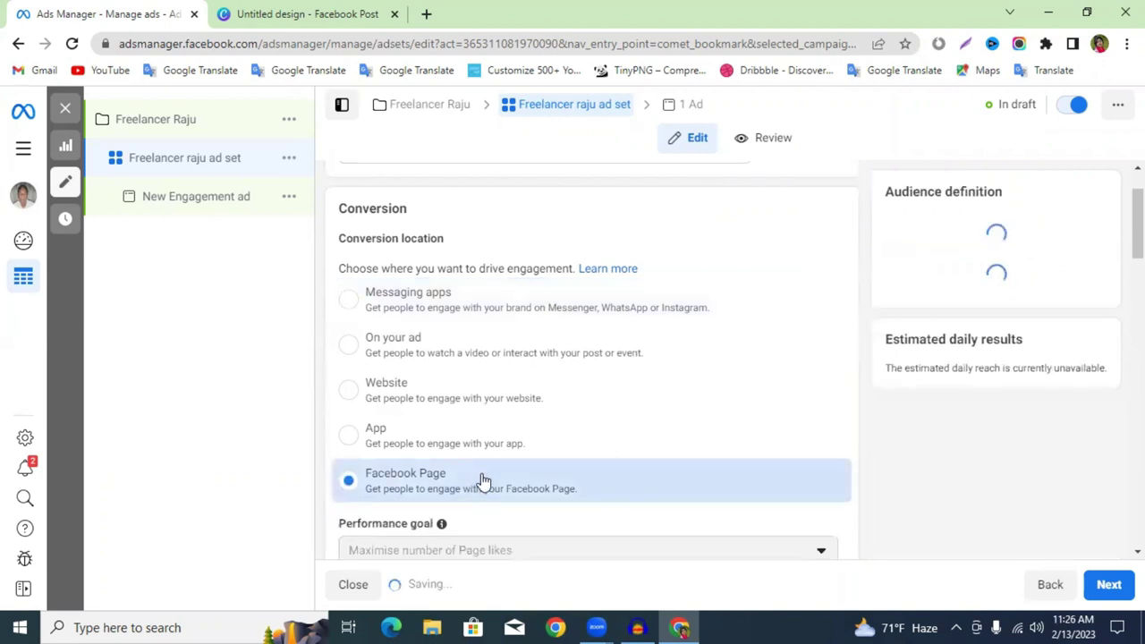
{"action": "scroll", "coordinate": [534, 445], "scroll_direction": "down", "scroll_amount": 2}
{"action": "scroll", "coordinate": [534, 444], "scroll_direction": "down", "scroll_amount": 2}
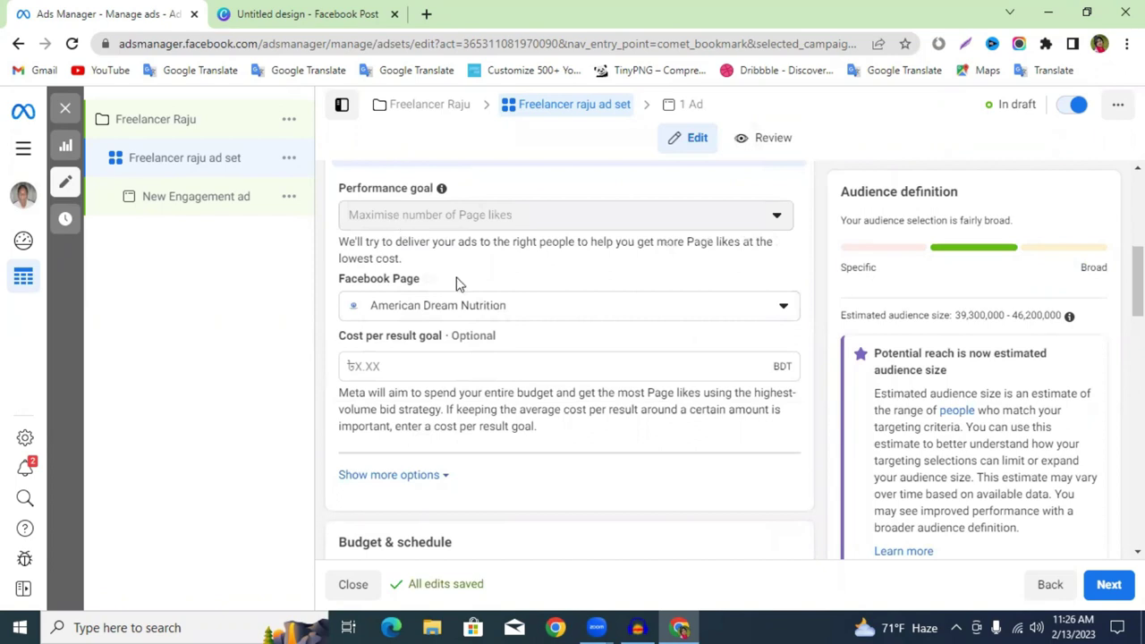
{"action": "left_click", "coordinate": [501, 308]}
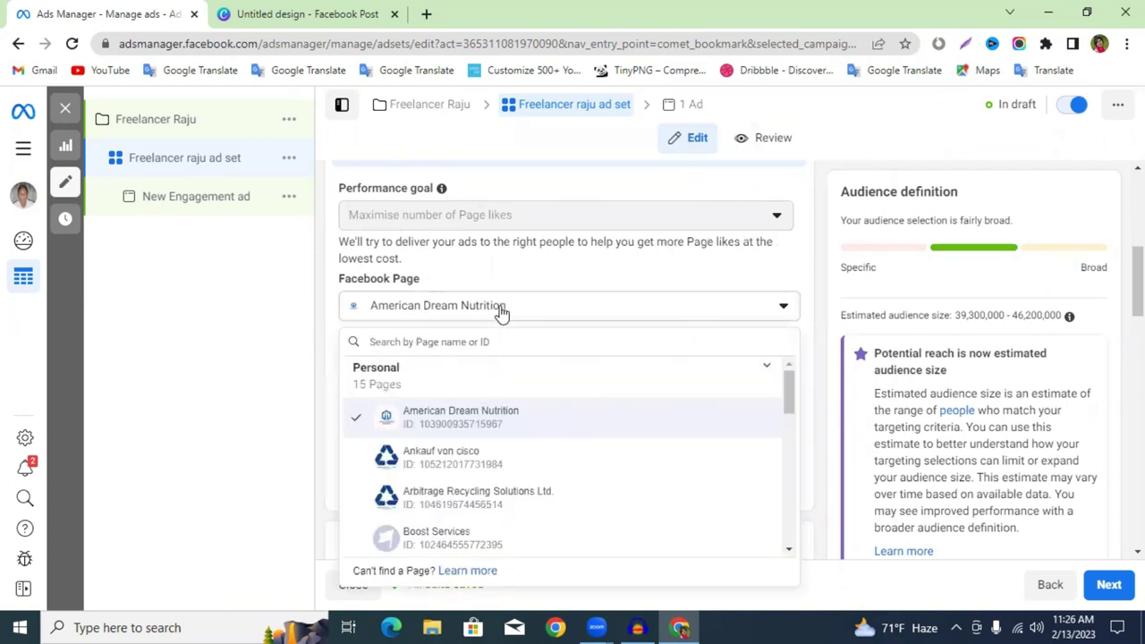
{"action": "scroll", "coordinate": [501, 311], "scroll_direction": "up", "scroll_amount": 3}
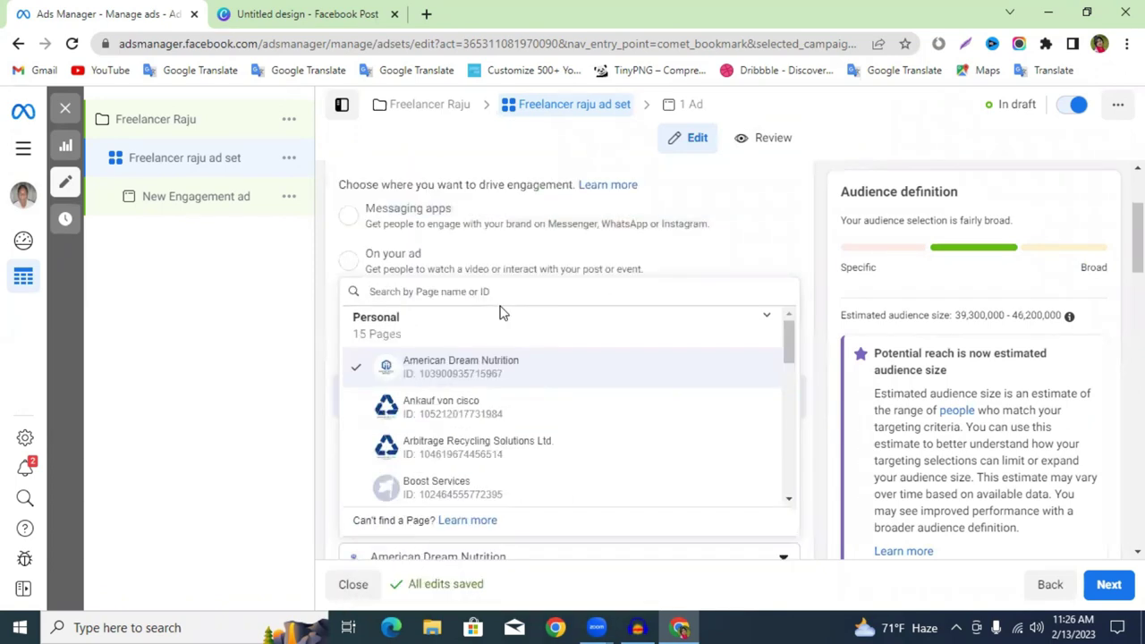
{"action": "left_click", "coordinate": [331, 251]}
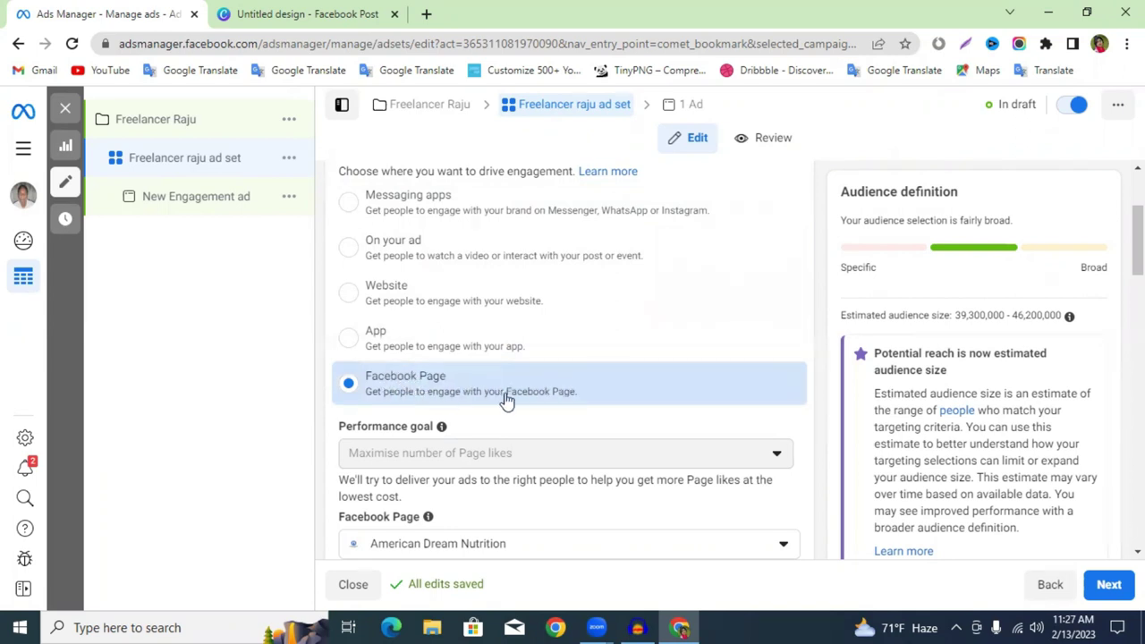
Return to the campaign level and examine what the Awareness and Traffic objectives are good for.
{"action": "left_click", "coordinate": [151, 127]}
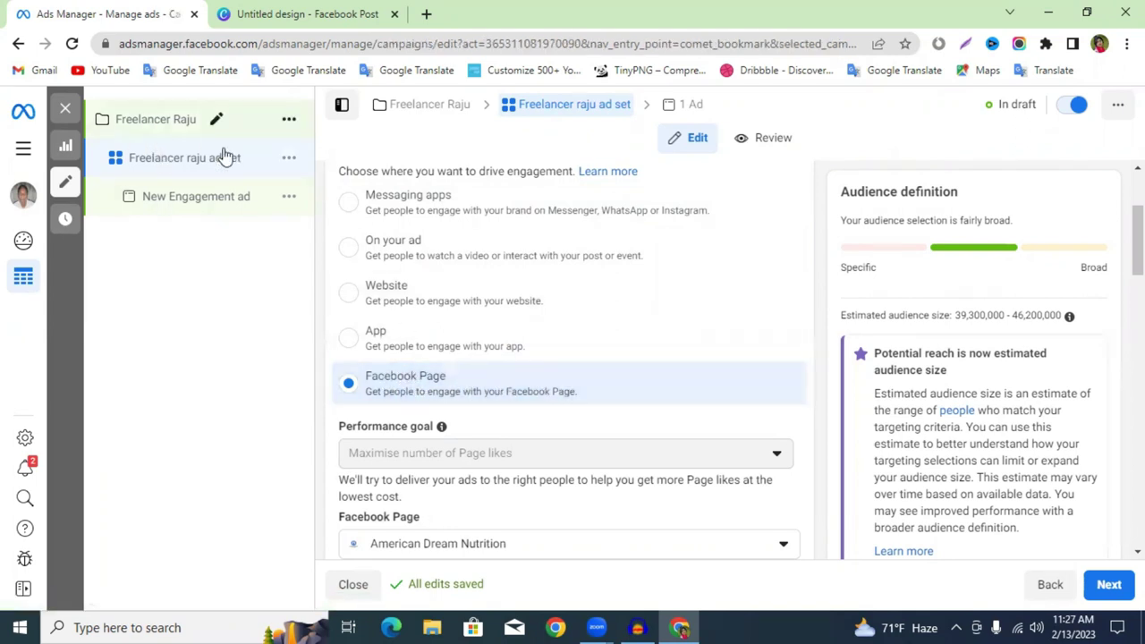
{"action": "scroll", "coordinate": [507, 299], "scroll_direction": "down", "scroll_amount": 2}
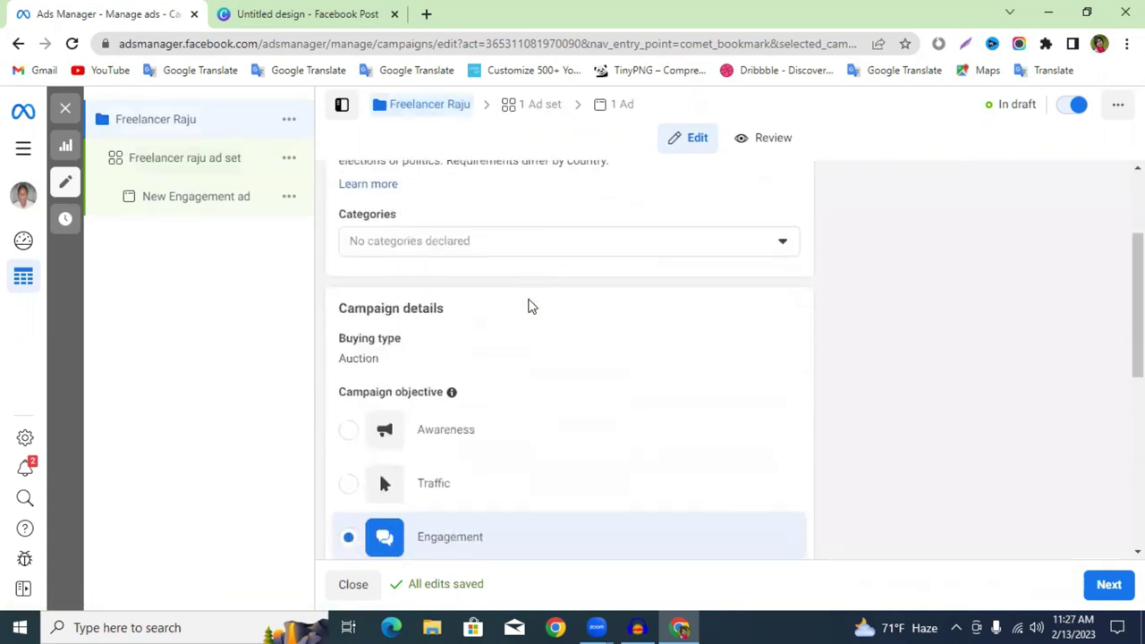
{"action": "scroll", "coordinate": [666, 335], "scroll_direction": "down", "scroll_amount": 3}
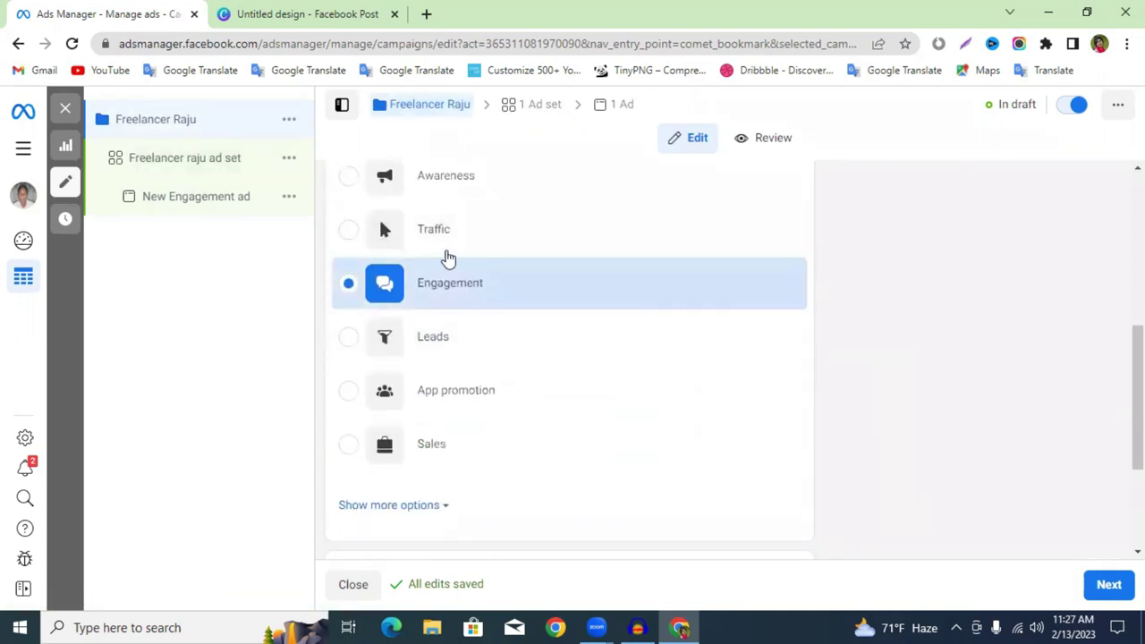
{"action": "mouse_move", "coordinate": [446, 183]}
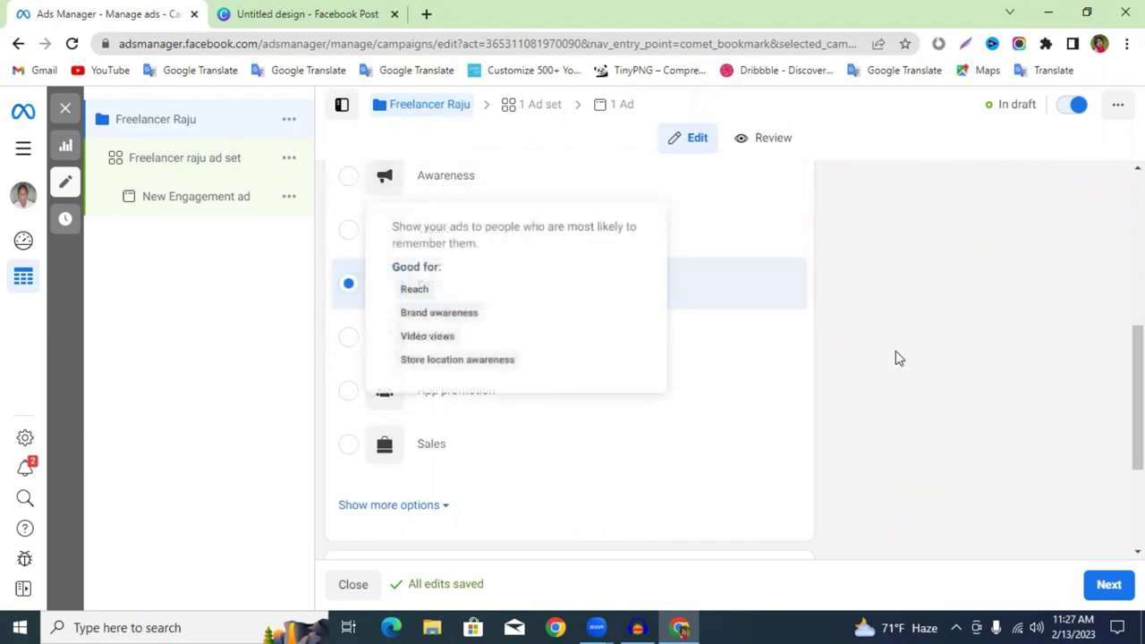
{"action": "mouse_move", "coordinate": [434, 237]}
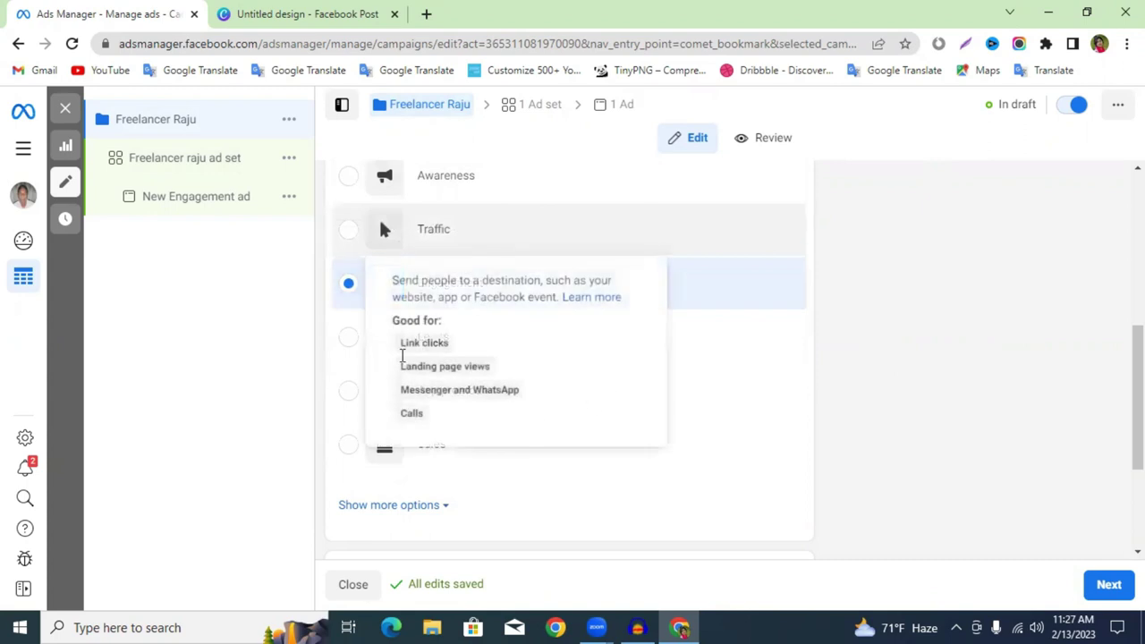
Go back to the ad set and choose the first of the advertiser's Freelancer Pages as its Facebook Page.
{"action": "left_click", "coordinate": [170, 161]}
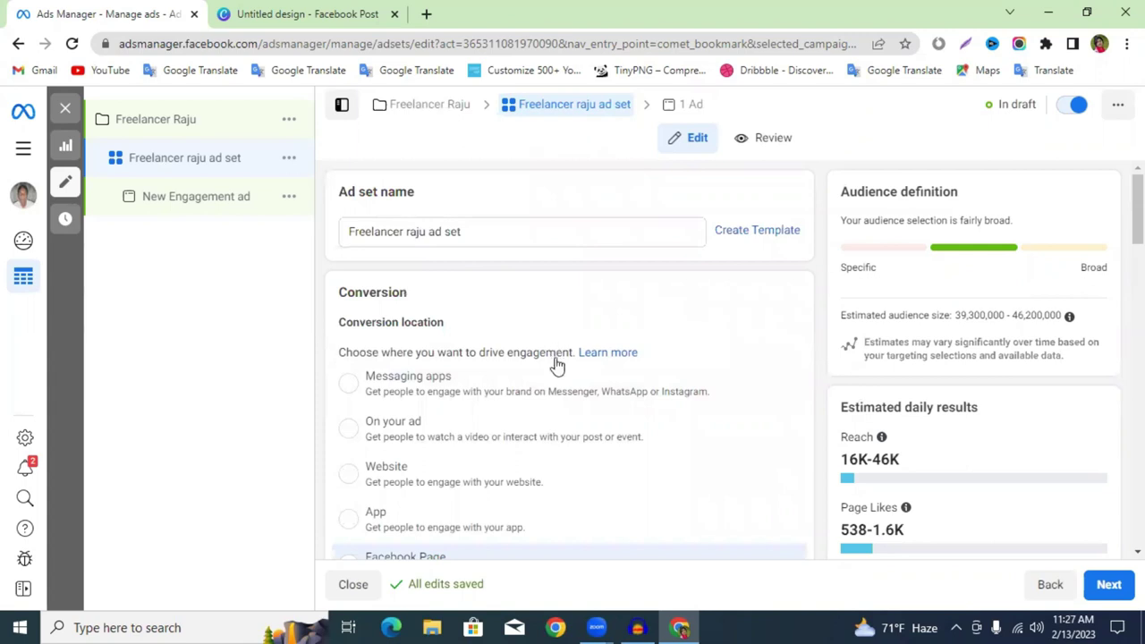
{"action": "scroll", "coordinate": [439, 406], "scroll_direction": "down", "scroll_amount": 2}
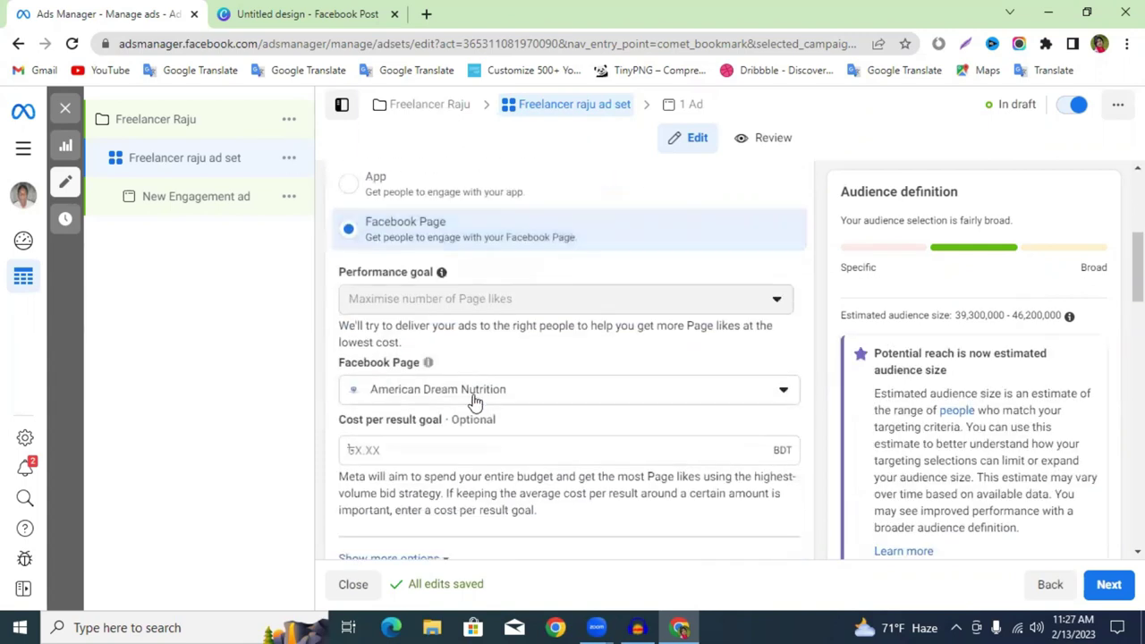
{"action": "left_click", "coordinate": [529, 402]}
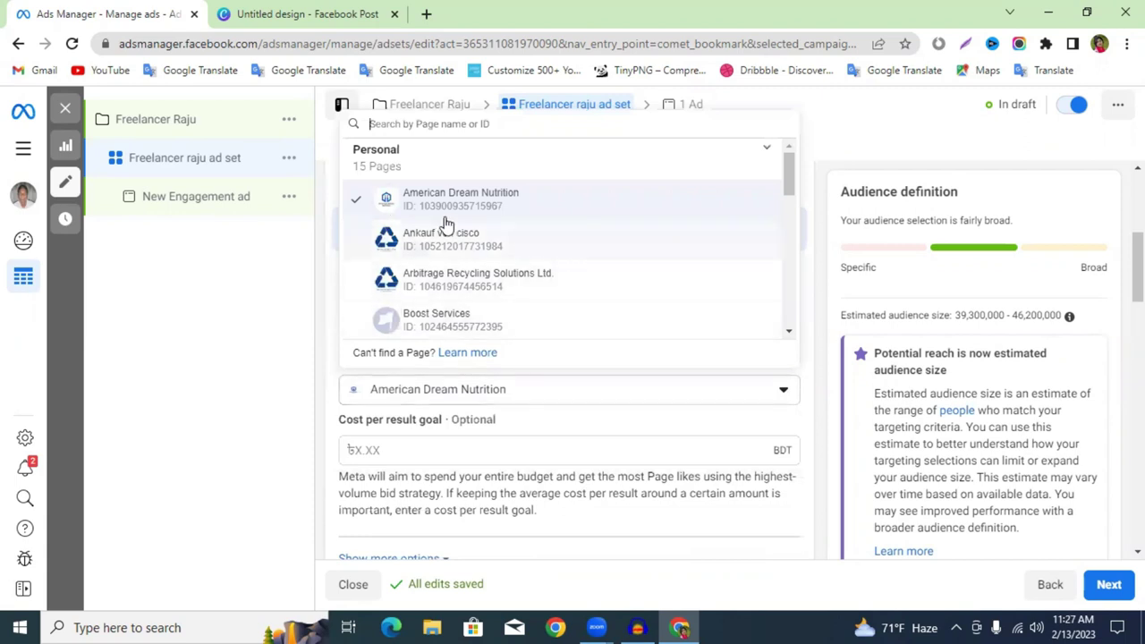
{"action": "scroll", "coordinate": [460, 243], "scroll_direction": "down", "scroll_amount": 1}
{"action": "scroll", "coordinate": [462, 246], "scroll_direction": "down", "scroll_amount": 2}
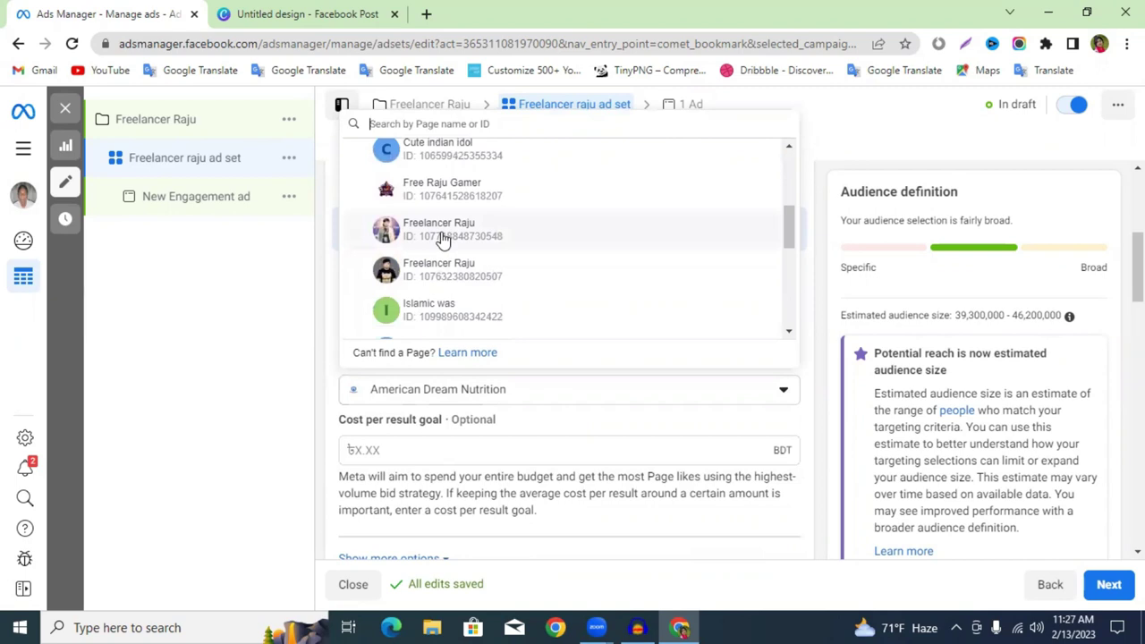
{"action": "left_click", "coordinate": [443, 233]}
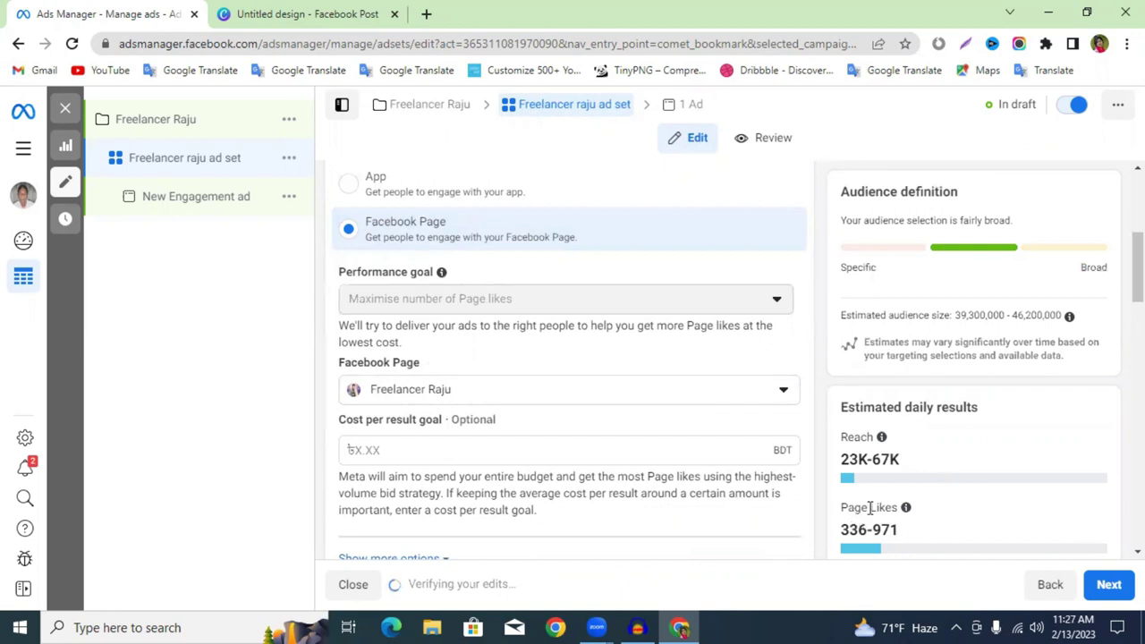
Review the estimated daily reach and Page likes together with the ad set's conversion settings.
{"action": "left_click_drag", "start_coordinate": [898, 510], "coordinate": [841, 509]}
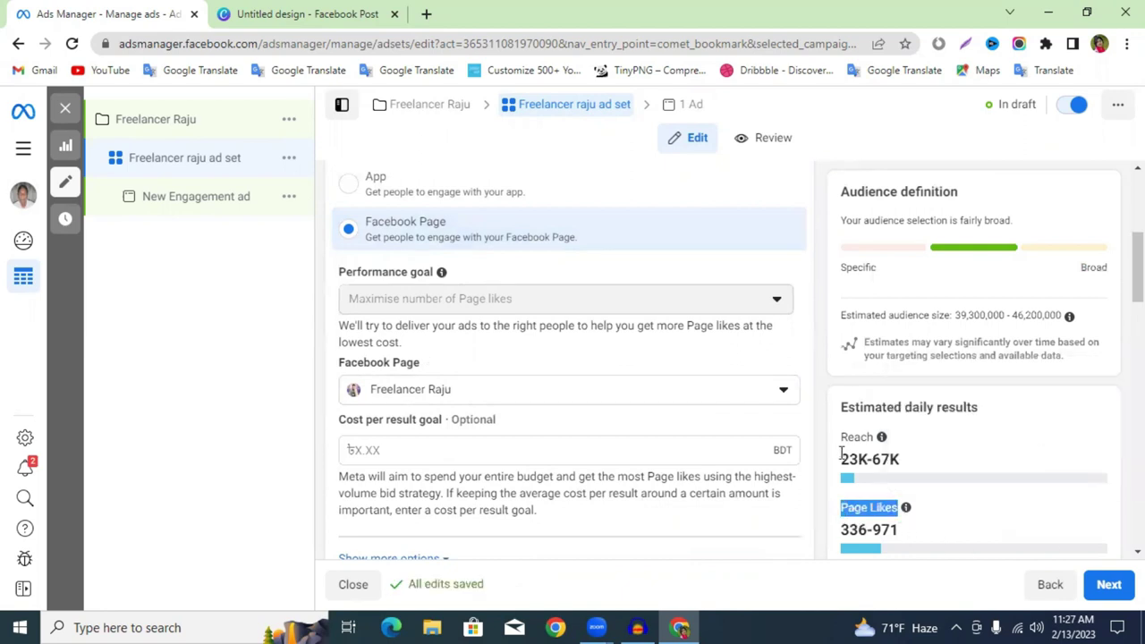
{"action": "scroll", "coordinate": [459, 411], "scroll_direction": "down", "scroll_amount": 1}
{"action": "scroll", "coordinate": [459, 411], "scroll_direction": "down", "scroll_amount": 1}
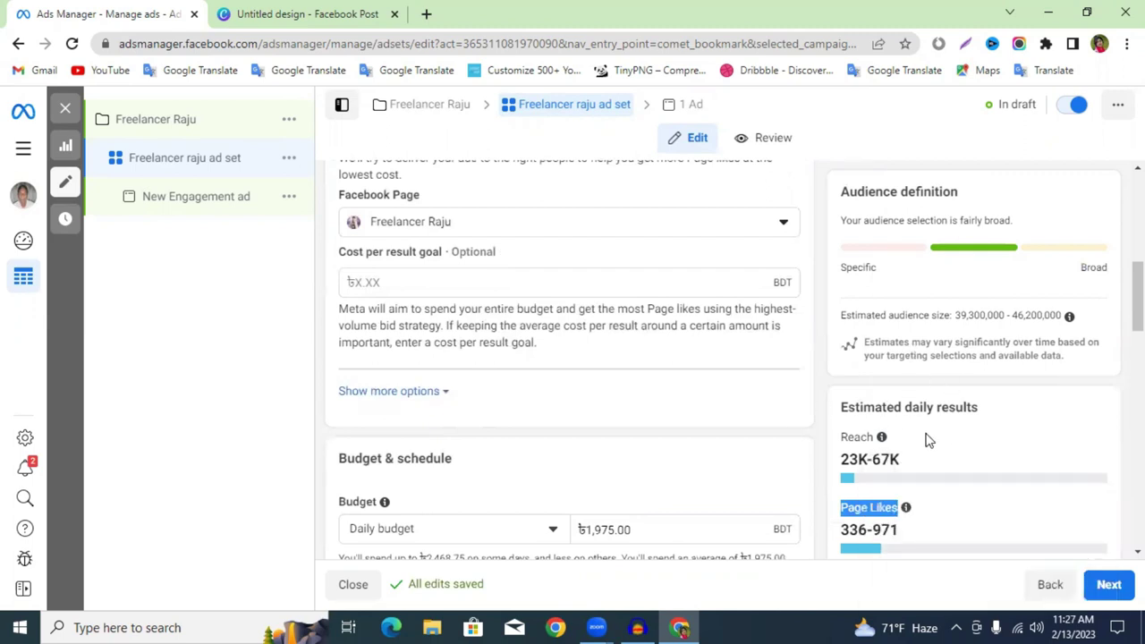
{"action": "scroll", "coordinate": [673, 399], "scroll_direction": "up", "scroll_amount": 6}
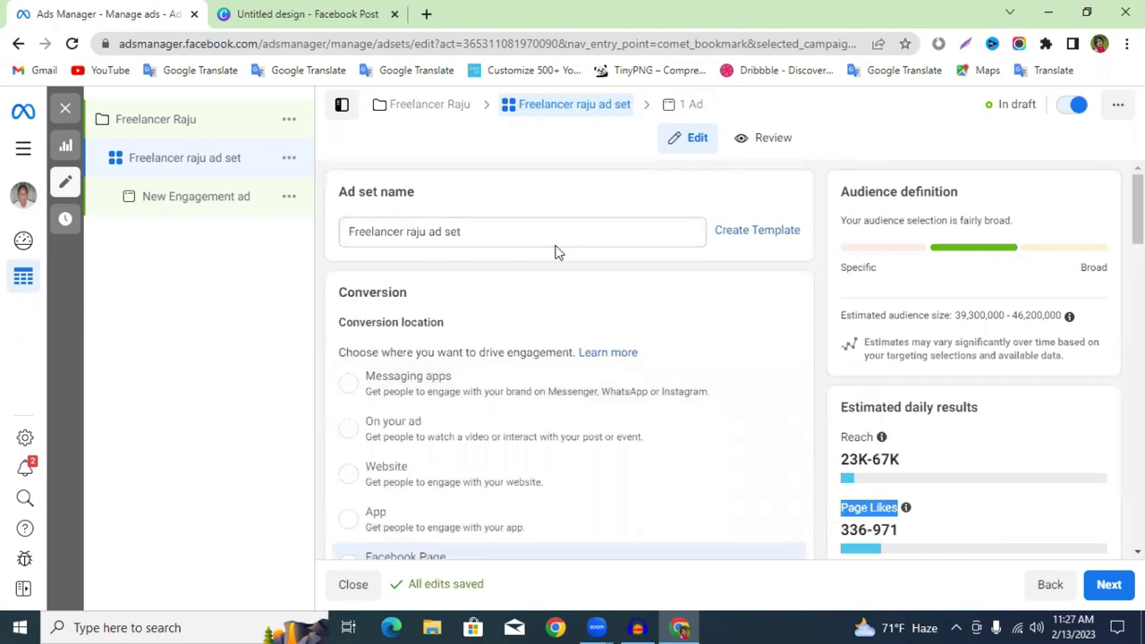
{"action": "scroll", "coordinate": [549, 266], "scroll_direction": "down", "scroll_amount": 2}
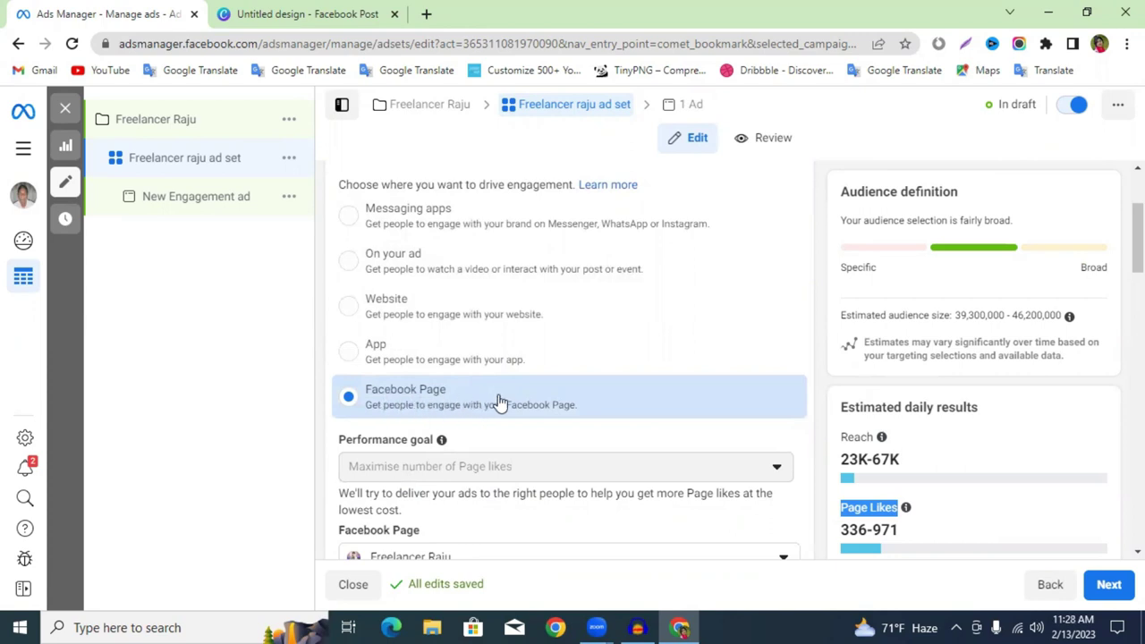
{"action": "scroll", "coordinate": [600, 401], "scroll_direction": "down", "scroll_amount": 2}
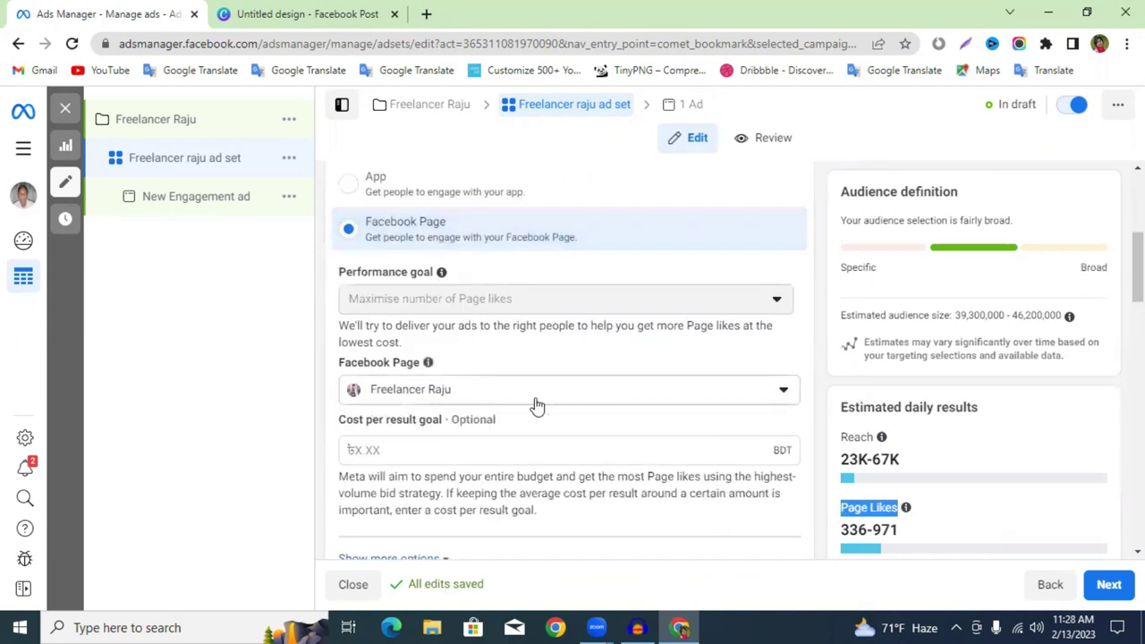
Set the ad set's daily budget to 107 BDT.
{"action": "scroll", "coordinate": [537, 406], "scroll_direction": "down", "scroll_amount": 4}
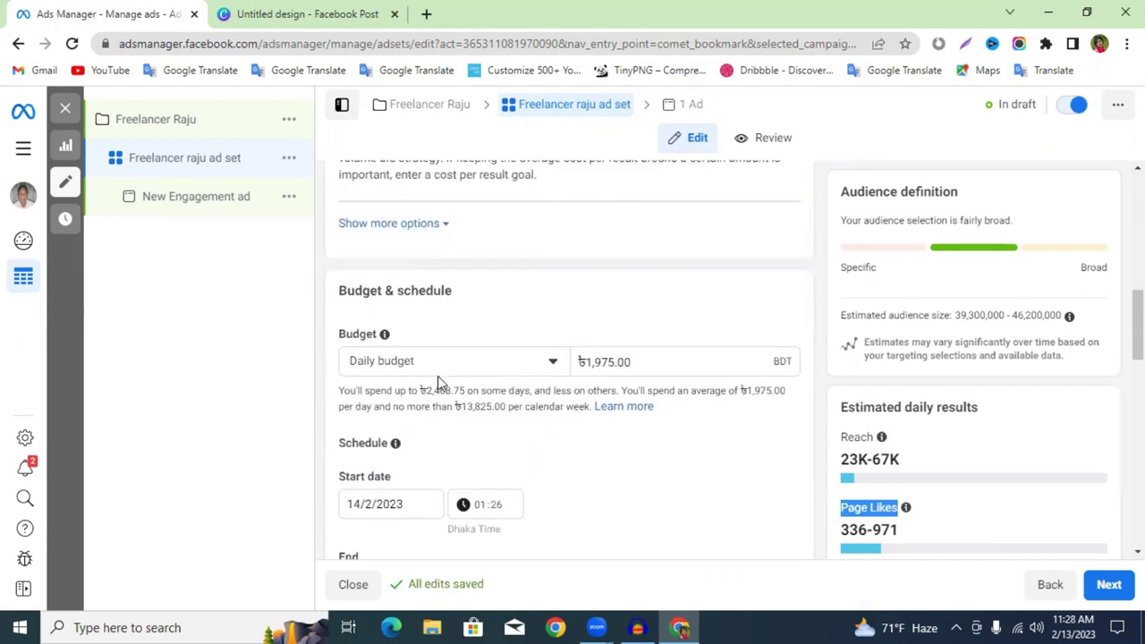
{"action": "left_click_drag", "start_coordinate": [641, 362], "coordinate": [592, 361]}
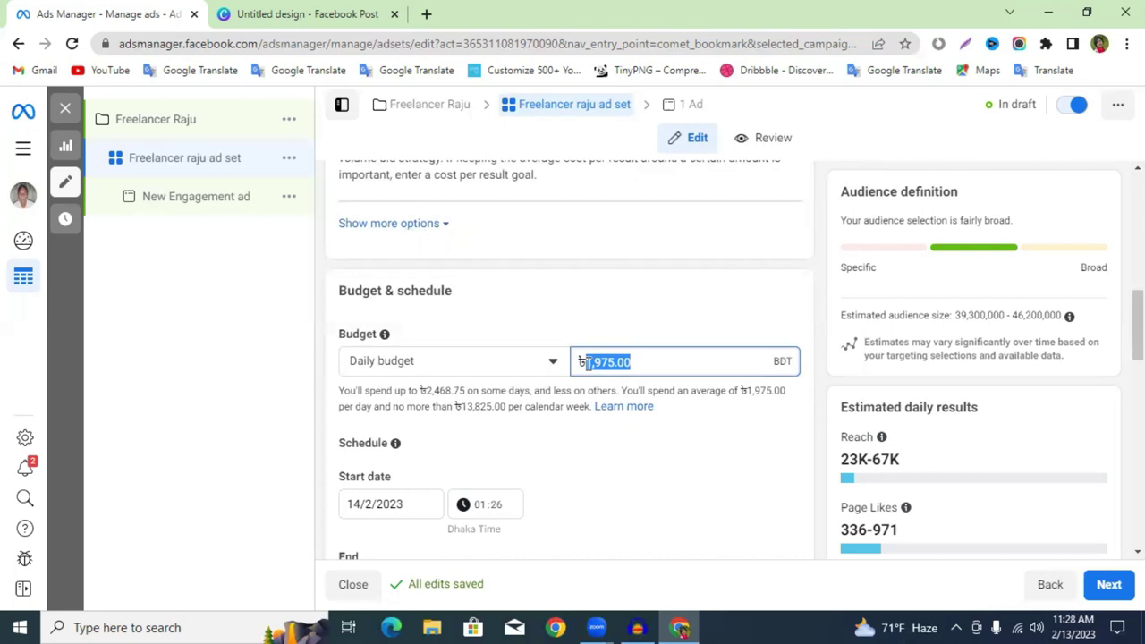
{"action": "key", "text": "BackSpace"}
{"action": "type", "text": "100"}
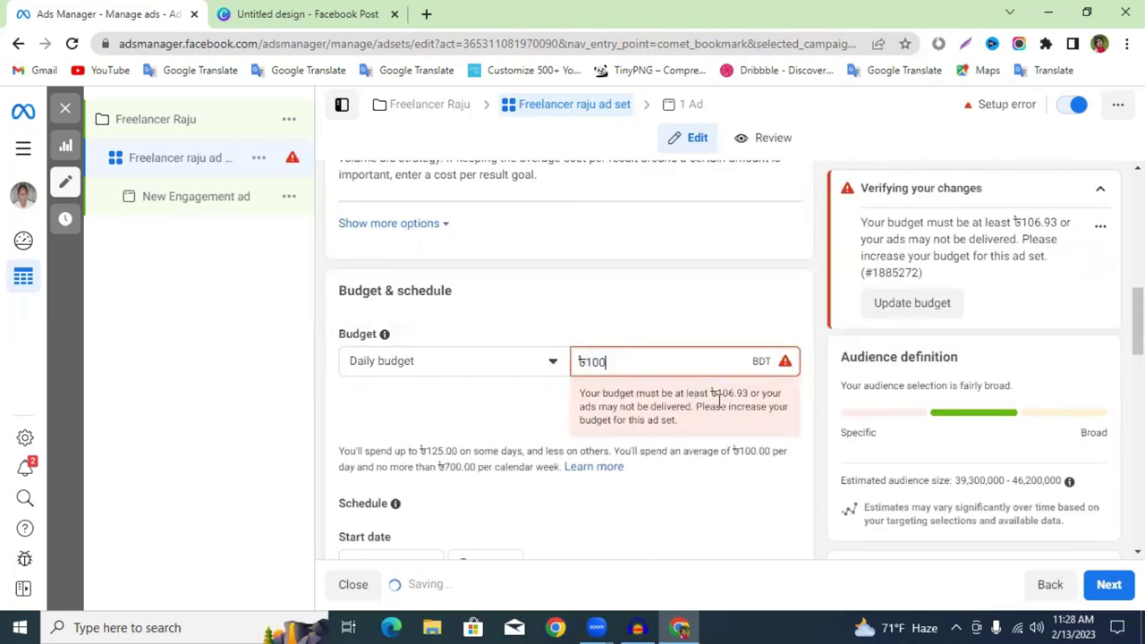
{"action": "left_click_drag", "start_coordinate": [608, 362], "coordinate": [602, 363]}
{"action": "type", "text": "7"}
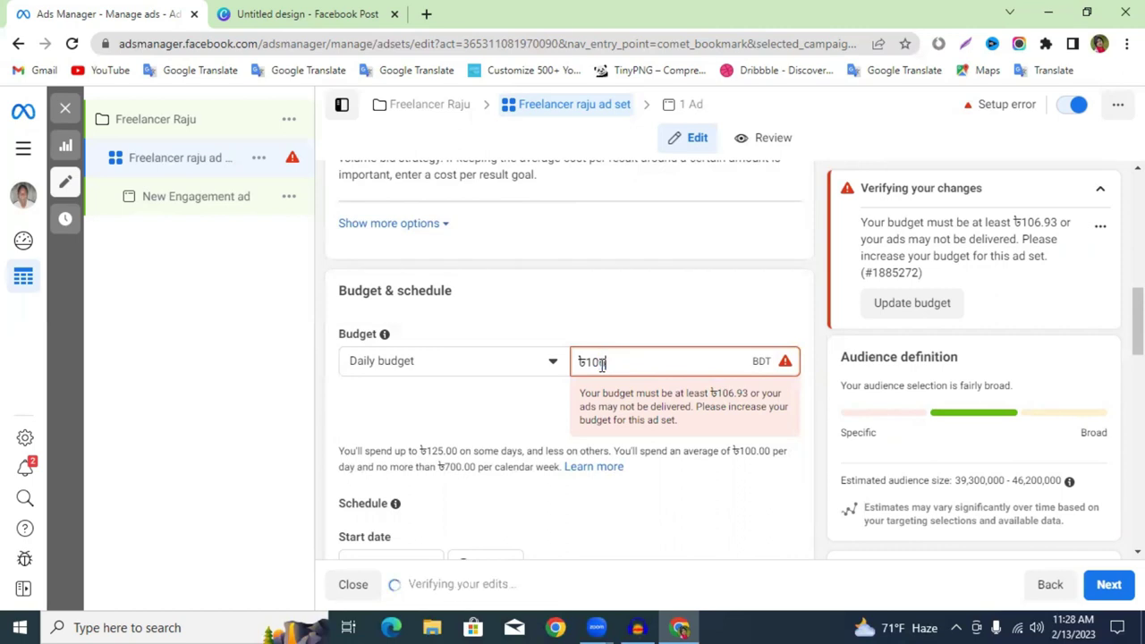
{"action": "left_click", "coordinate": [478, 409]}
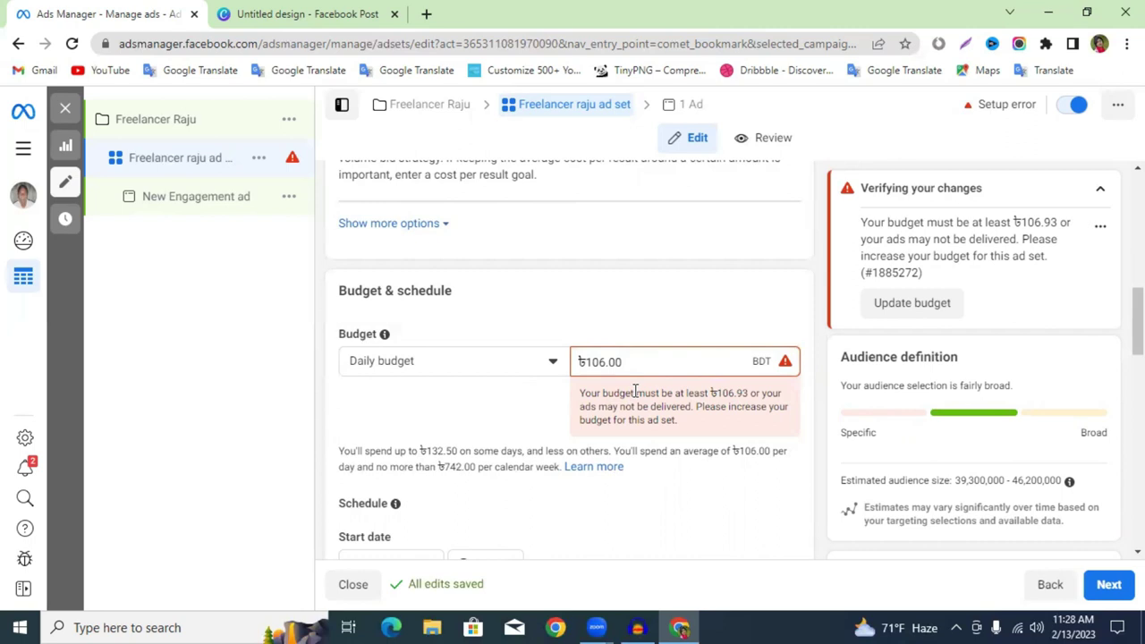
{"action": "left_click_drag", "start_coordinate": [608, 362], "coordinate": [599, 361]}
{"action": "left_click", "coordinate": [500, 417]}
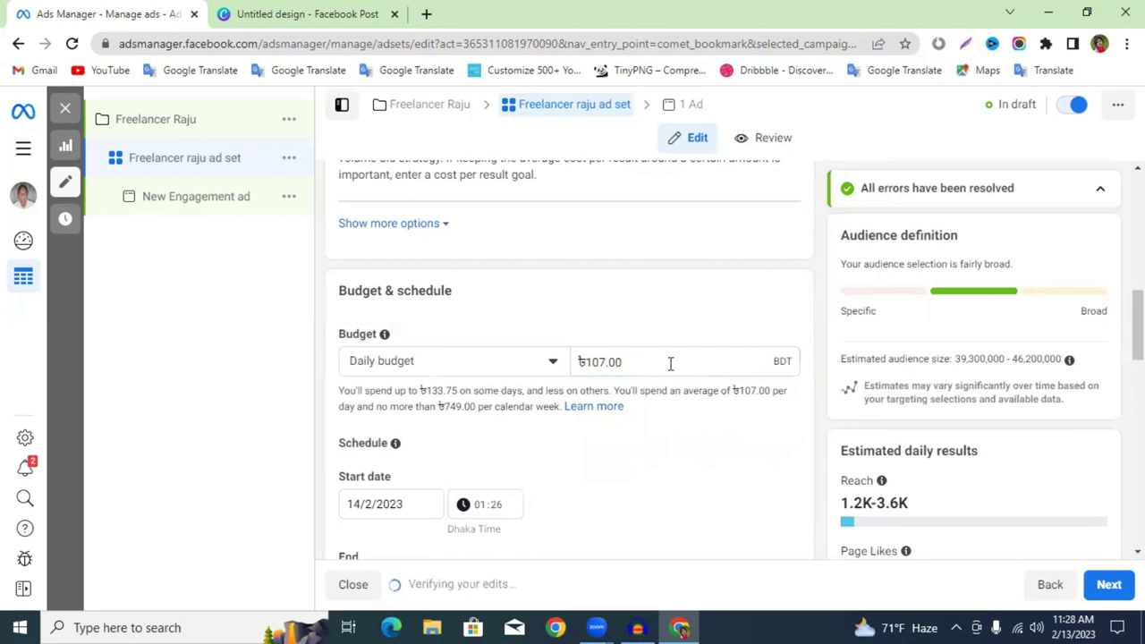
Examine the estimated daily reach and Page likes for the 107 BDT daily budget.
{"action": "scroll", "coordinate": [996, 417], "scroll_direction": "down", "scroll_amount": 2}
{"action": "left_click_drag", "start_coordinate": [882, 529], "coordinate": [852, 530]}
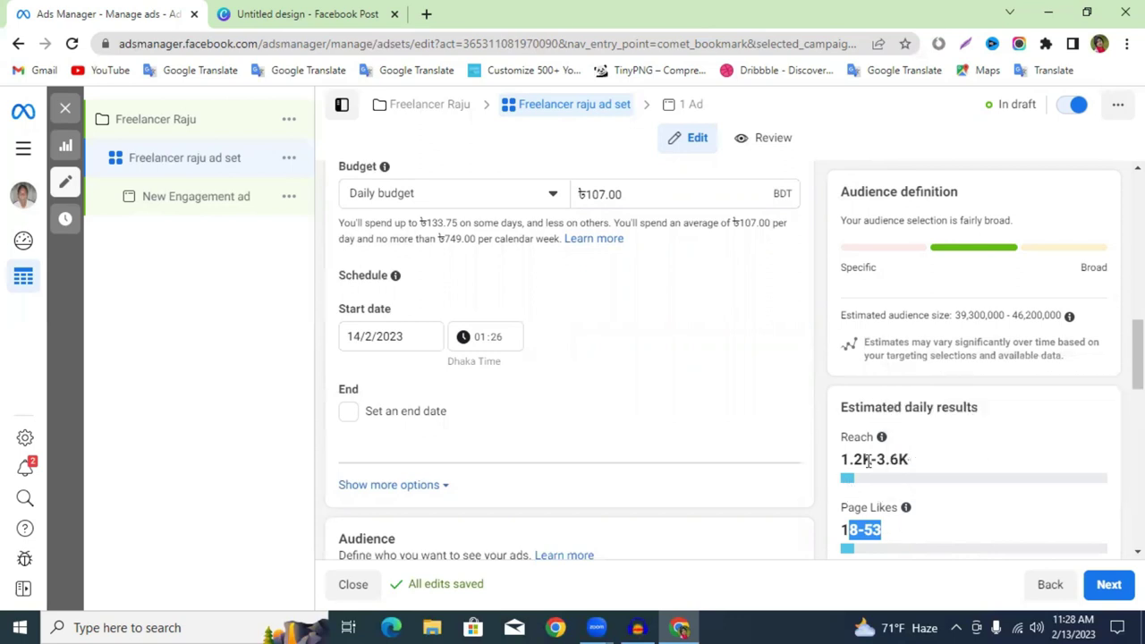
{"action": "left_click_drag", "start_coordinate": [845, 460], "coordinate": [931, 464]}
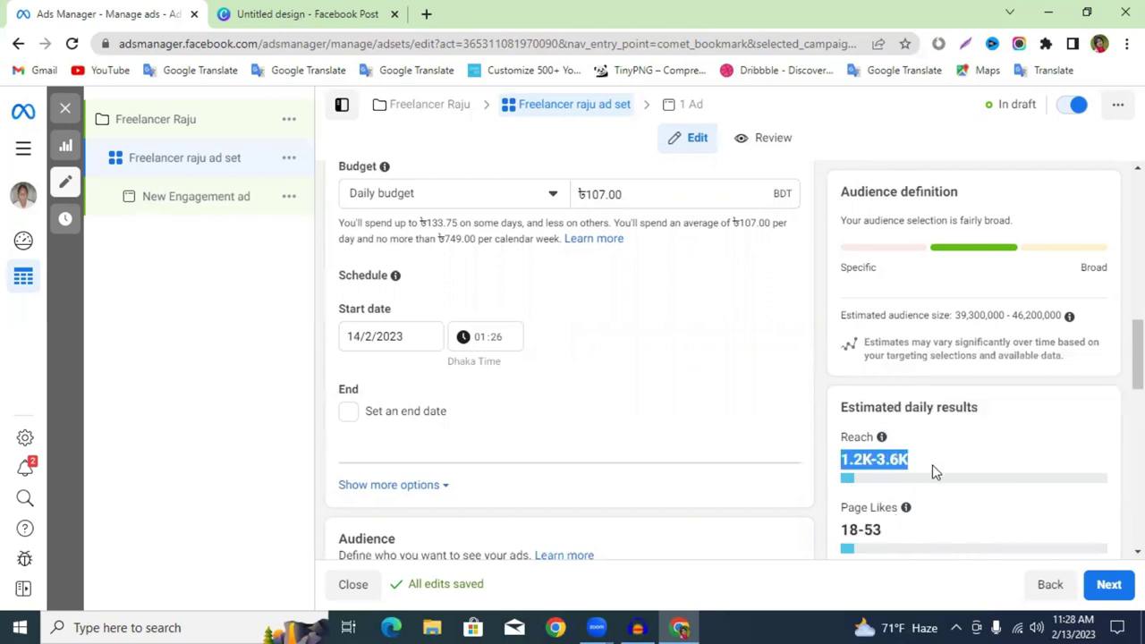
{"action": "left_click", "coordinate": [846, 464]}
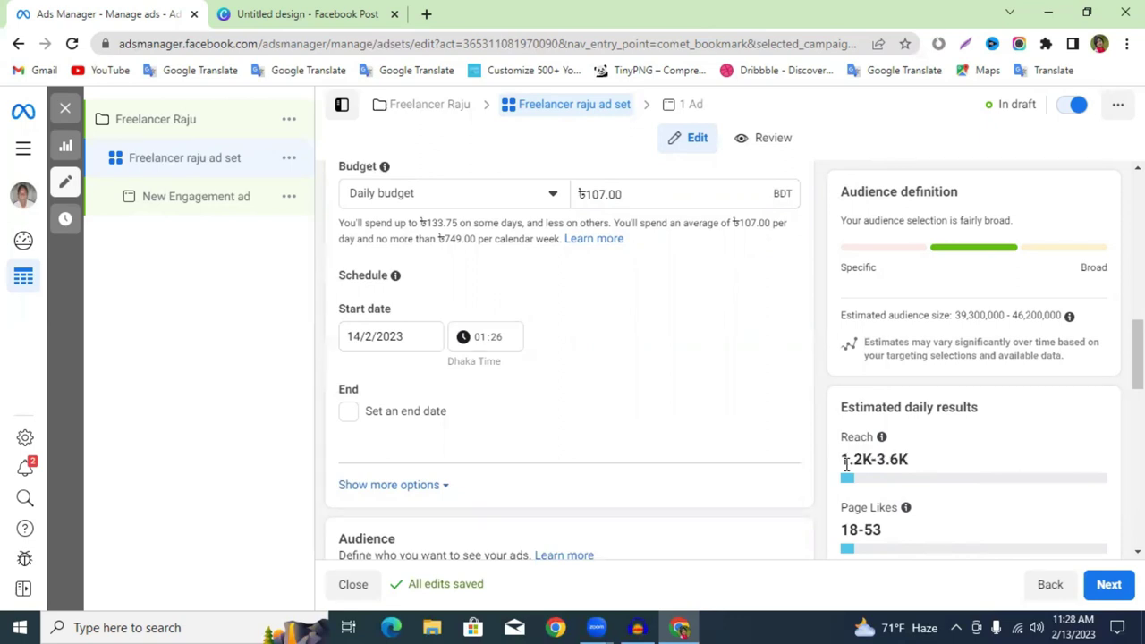
{"action": "left_click_drag", "start_coordinate": [845, 461], "coordinate": [865, 461]}
{"action": "left_click", "coordinate": [862, 461]}
{"action": "left_click_drag", "start_coordinate": [882, 459], "coordinate": [904, 459]}
{"action": "left_click", "coordinate": [927, 463]}
{"action": "left_click_drag", "start_coordinate": [878, 460], "coordinate": [893, 462]}
{"action": "left_click", "coordinate": [734, 391]}
Choose 14/2/2023 as the ad set's start date.
{"action": "left_click", "coordinate": [381, 336]}
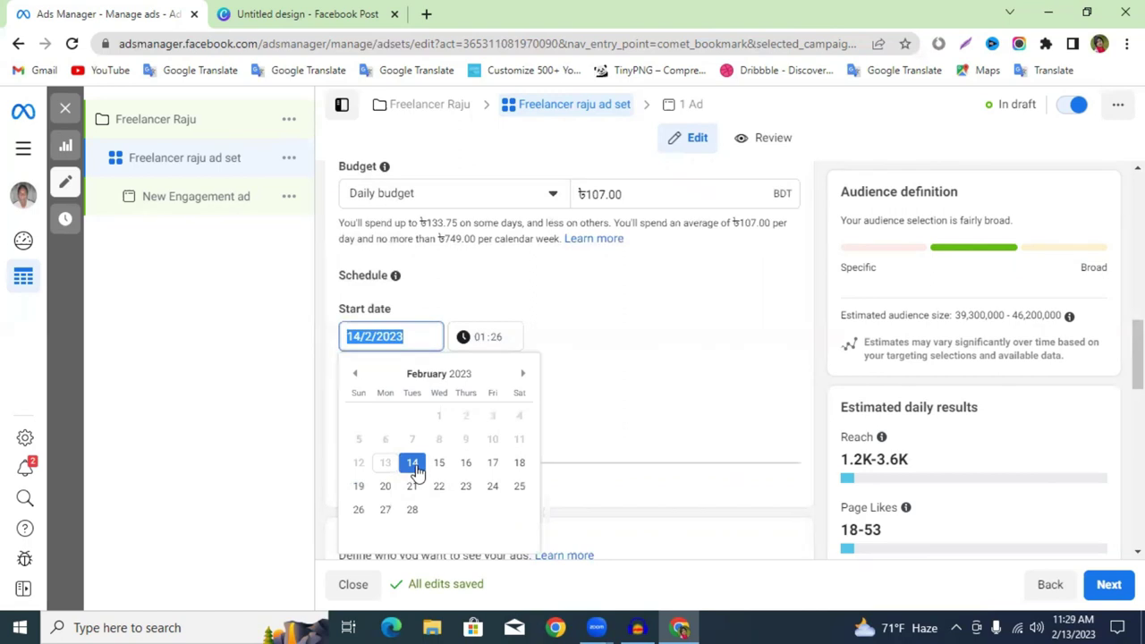
{"action": "left_click", "coordinate": [413, 463]}
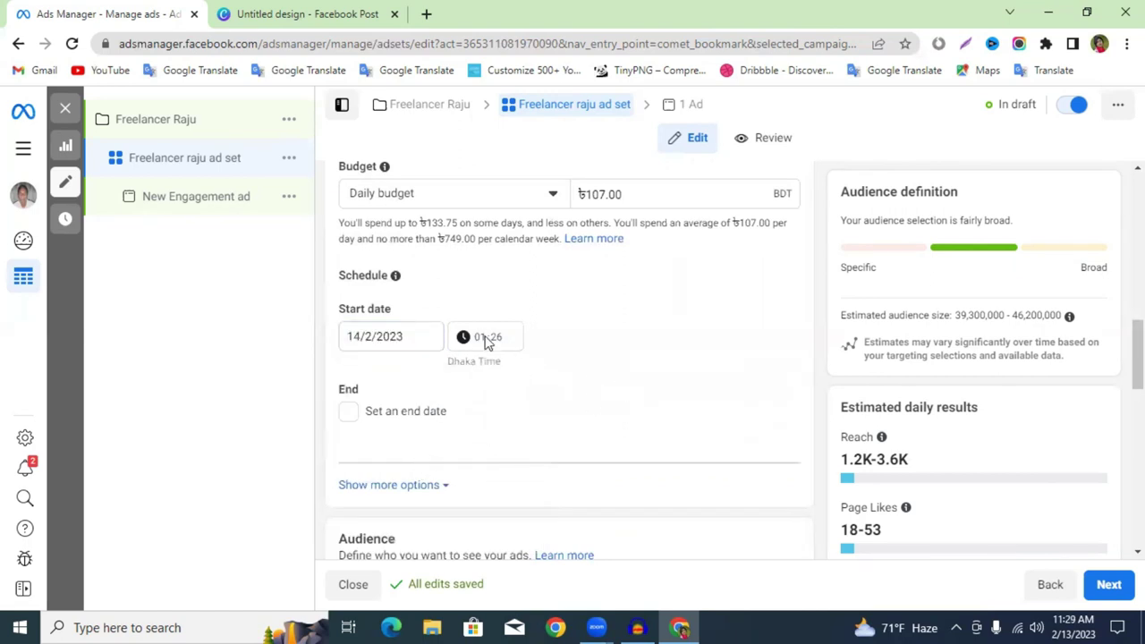
{"action": "scroll", "coordinate": [690, 327], "scroll_direction": "down", "scroll_amount": 2}
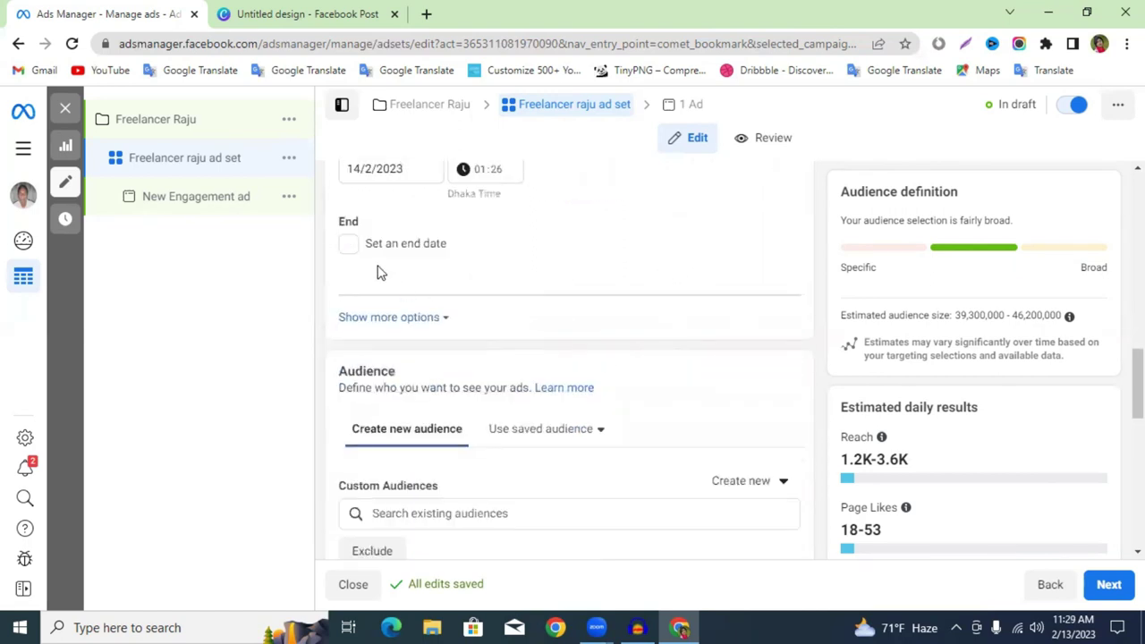
{"action": "left_click", "coordinate": [349, 246]}
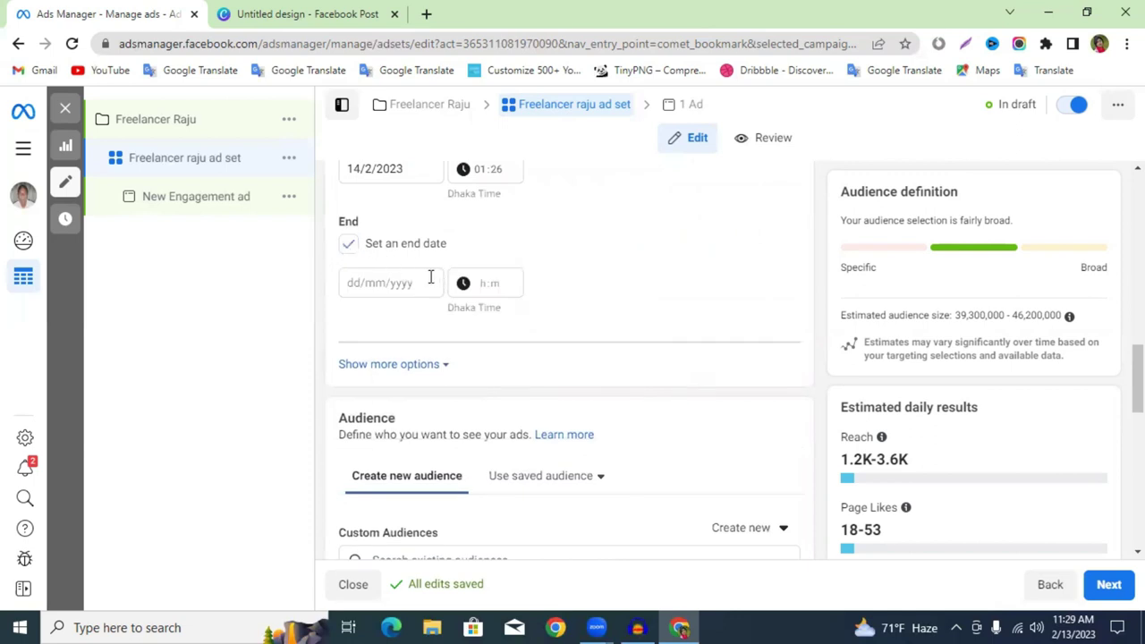
{"action": "left_click", "coordinate": [362, 281]}
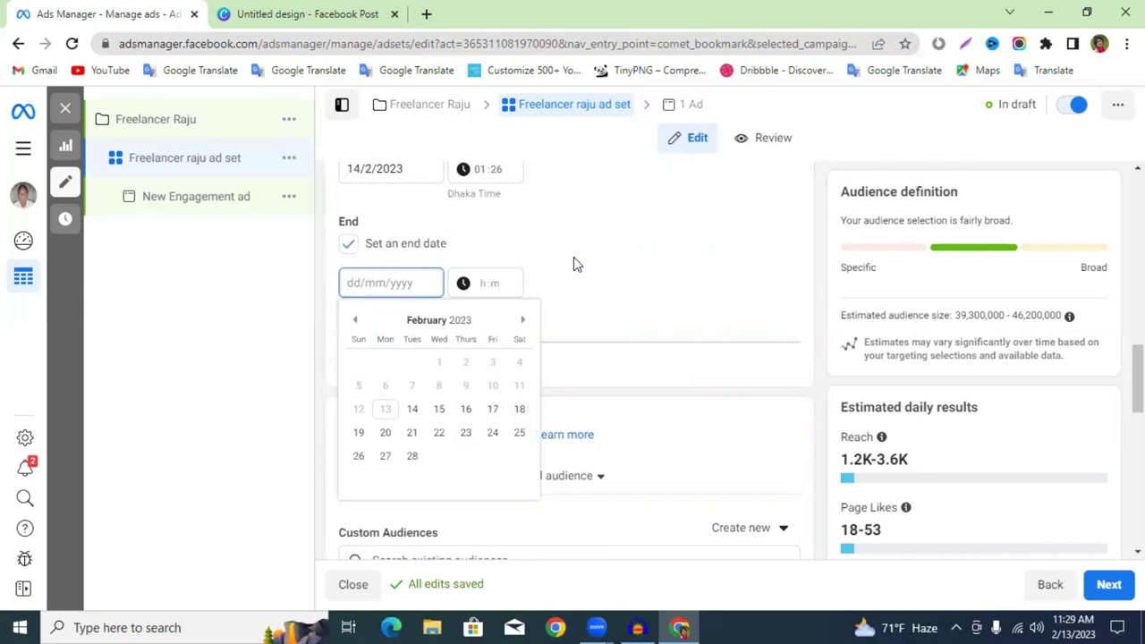
{"action": "left_click", "coordinate": [350, 247]}
{"action": "scroll", "coordinate": [432, 238], "scroll_direction": "up", "scroll_amount": 2}
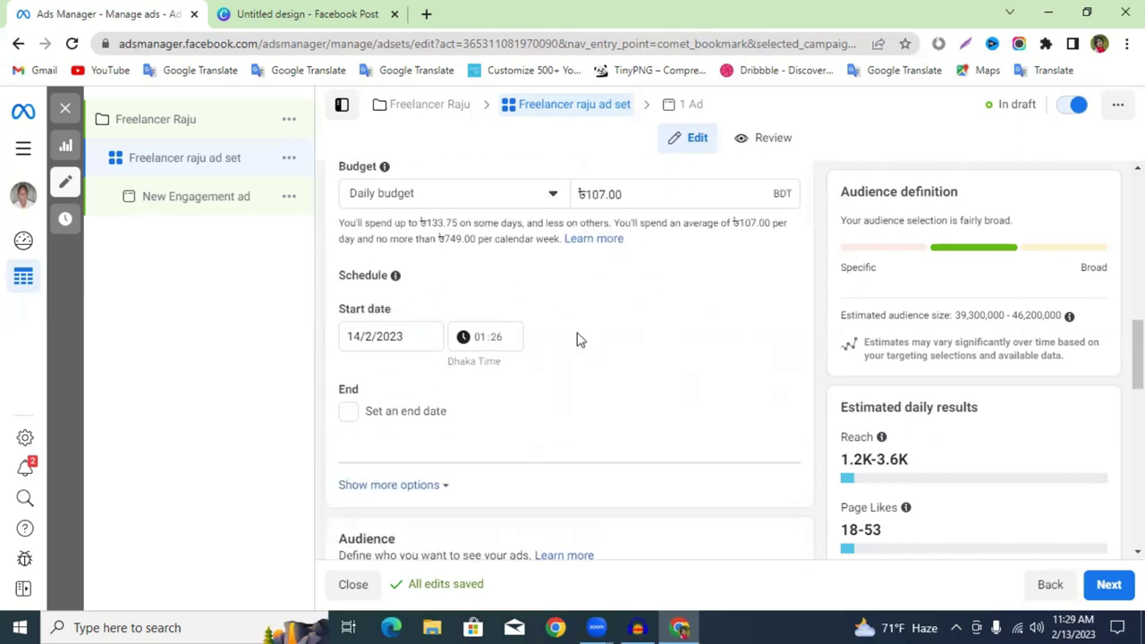
Examine the ad set's existing custom audiences and the available types for creating a new audience.
{"action": "scroll", "coordinate": [577, 340], "scroll_direction": "down", "scroll_amount": 1}
{"action": "scroll", "coordinate": [577, 340], "scroll_direction": "down", "scroll_amount": 2}
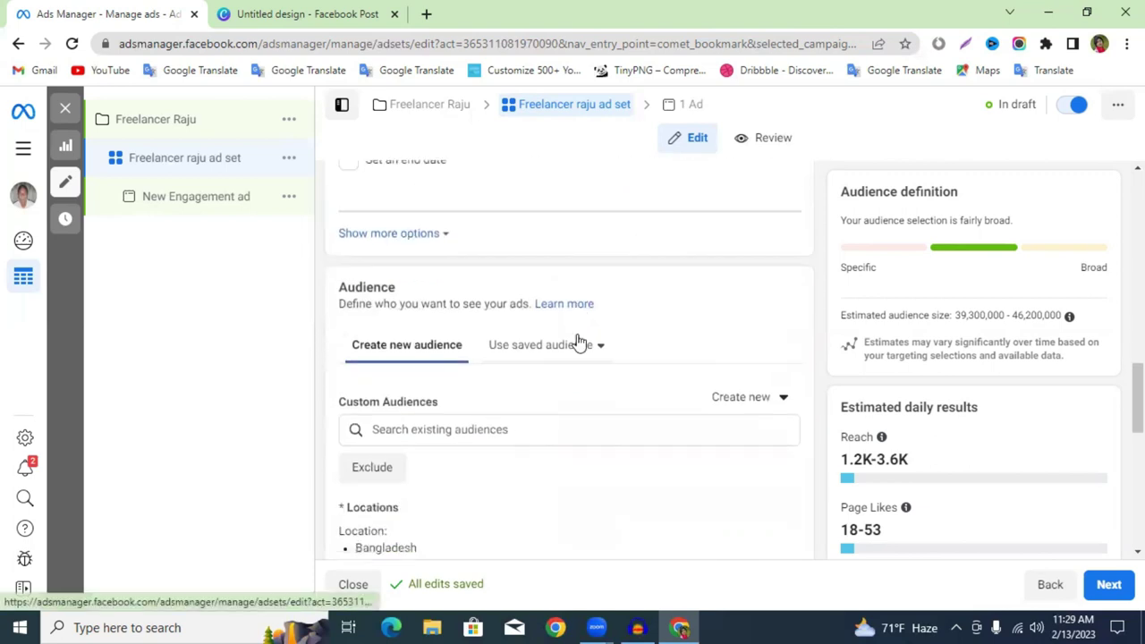
{"action": "scroll", "coordinate": [579, 344], "scroll_direction": "down", "scroll_amount": 1}
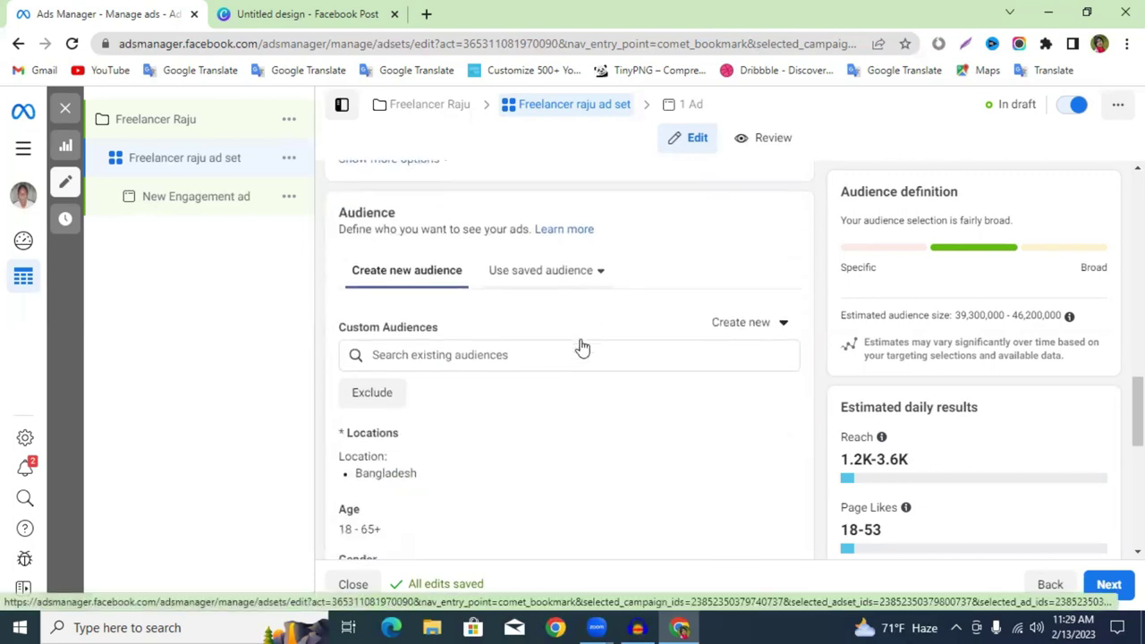
{"action": "left_click", "coordinate": [476, 347]}
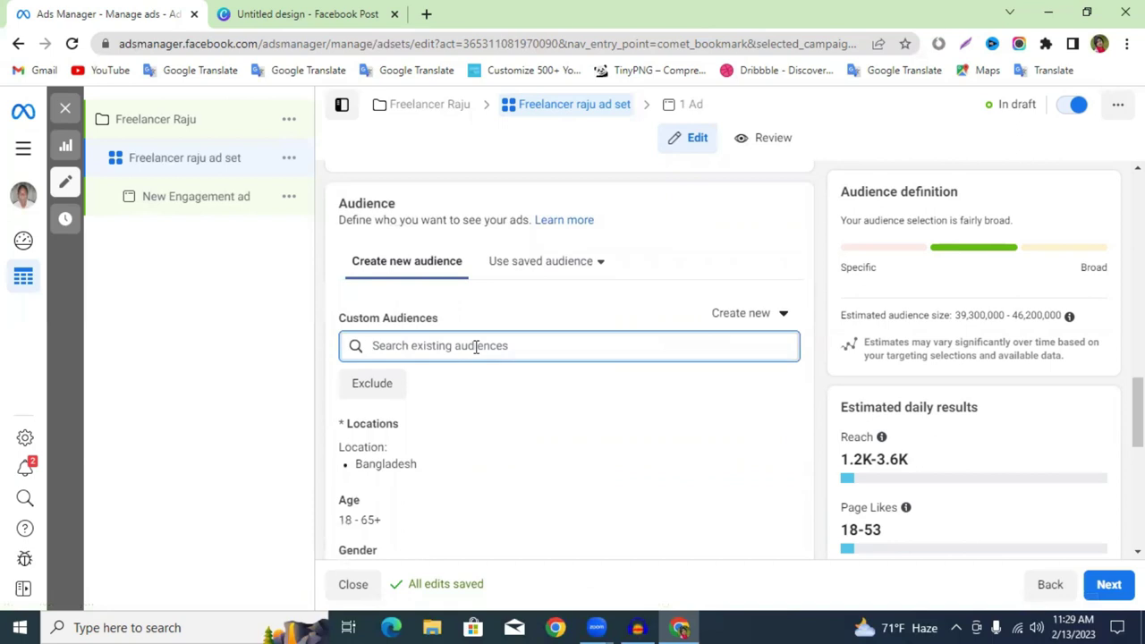
{"action": "scroll", "coordinate": [476, 348], "scroll_direction": "down", "scroll_amount": 1}
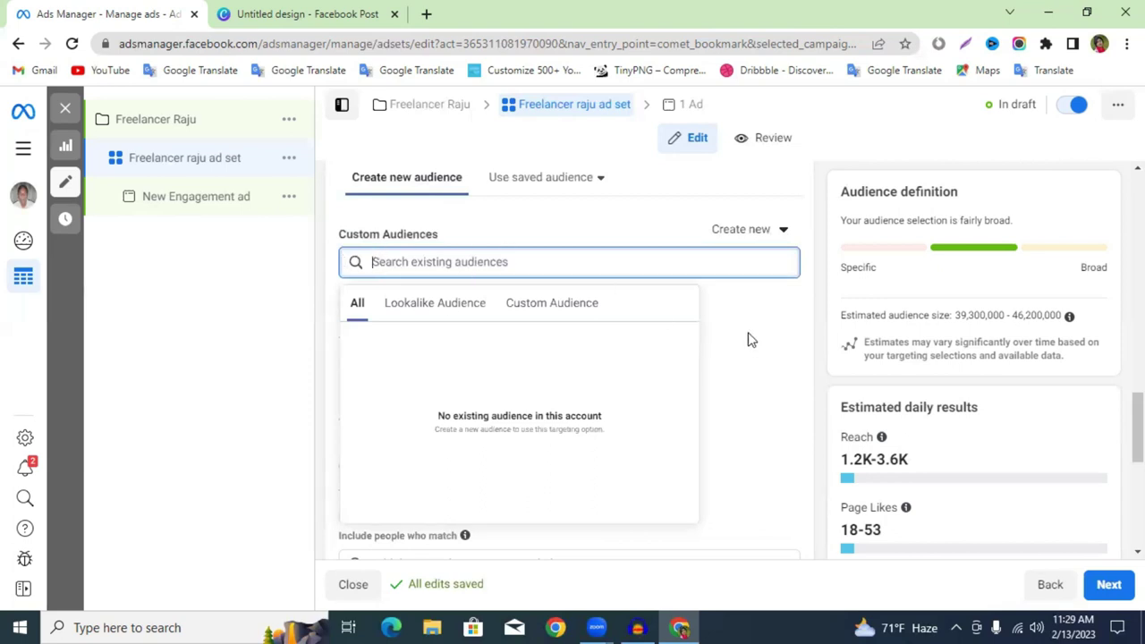
{"action": "left_click", "coordinate": [755, 238]}
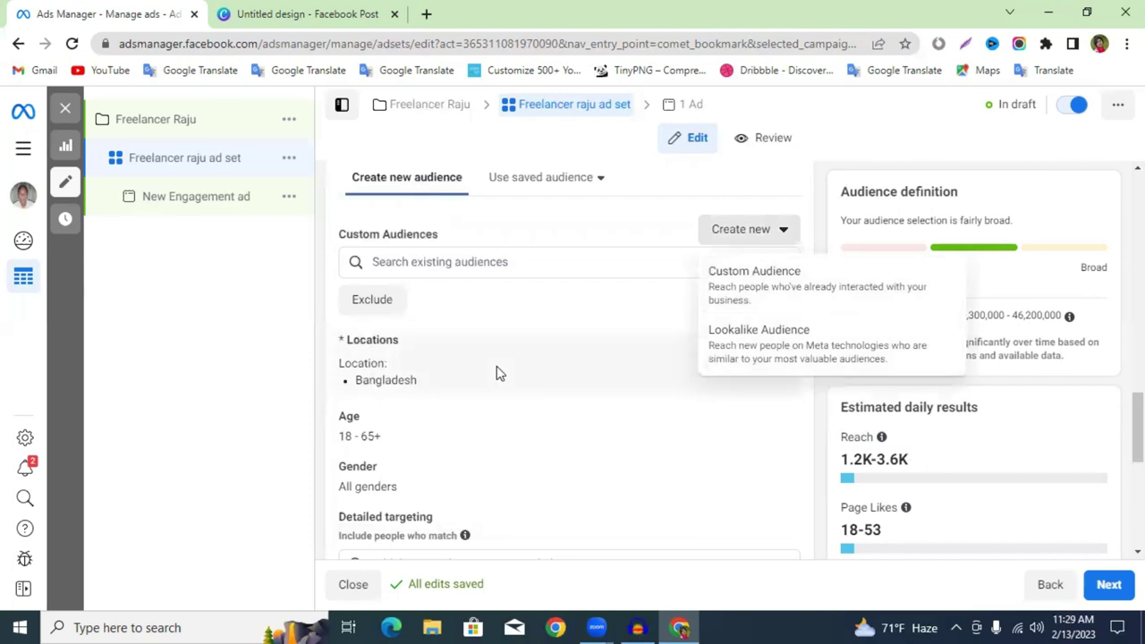
Edit the audience locations and include the city Dhaka, Dhaka Division, Bangladesh.
{"action": "left_click", "coordinate": [537, 374]}
{"action": "left_click", "coordinate": [765, 349]}
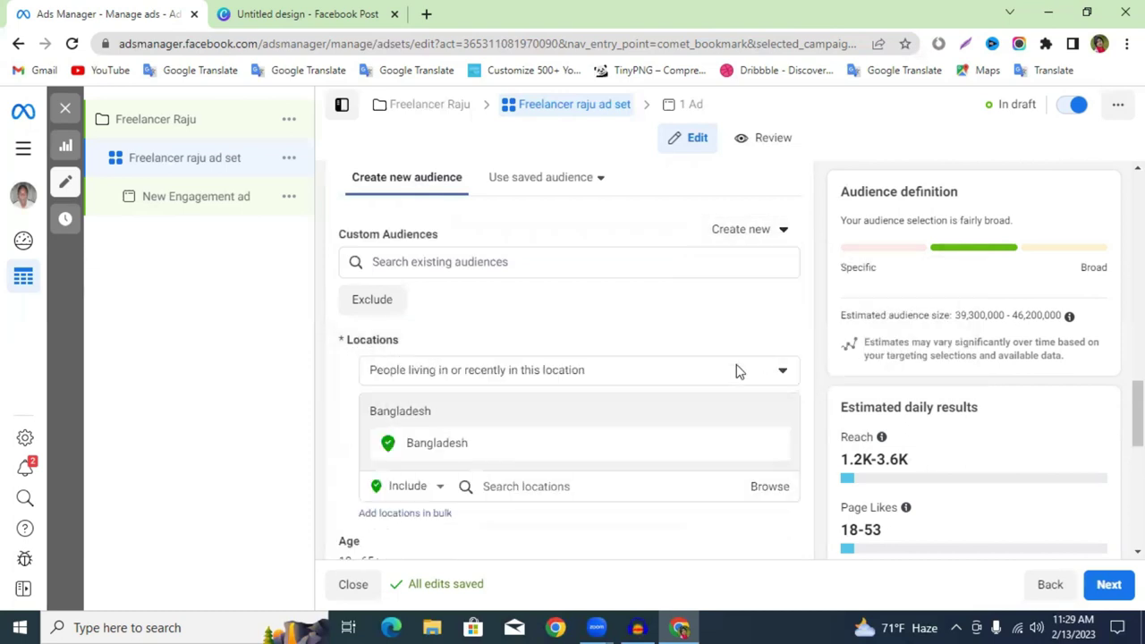
{"action": "left_click", "coordinate": [521, 375]}
{"action": "left_click", "coordinate": [524, 375]}
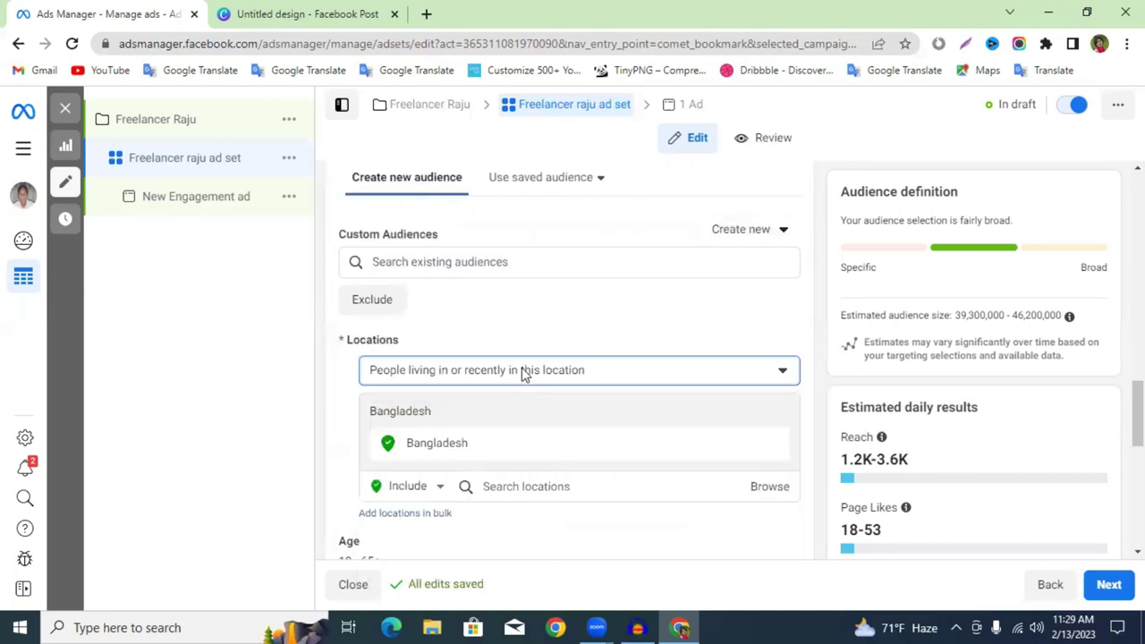
{"action": "left_click", "coordinate": [514, 486]}
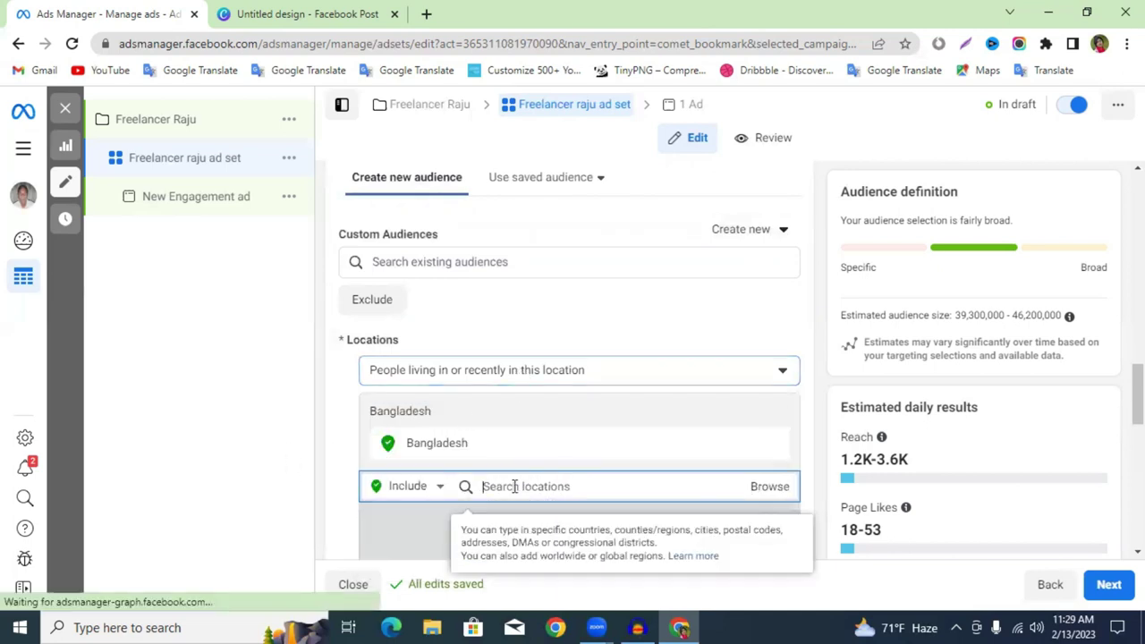
{"action": "type", "text": "dhaka"}
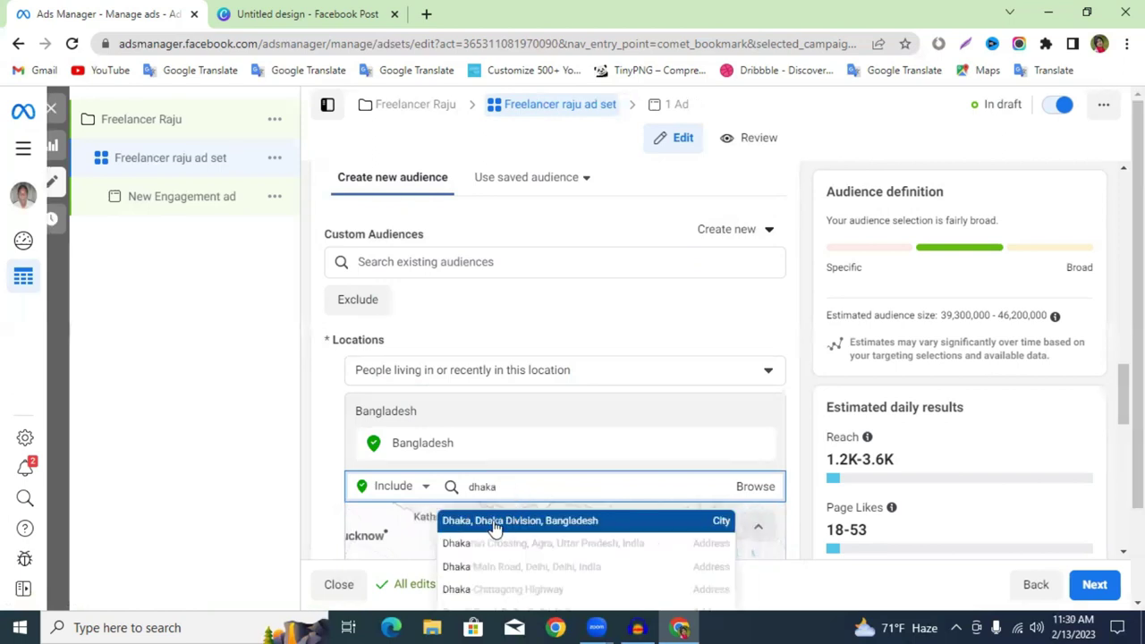
{"action": "key", "text": "Return"}
{"action": "scroll", "coordinate": [734, 456], "scroll_direction": "down", "scroll_amount": 3}
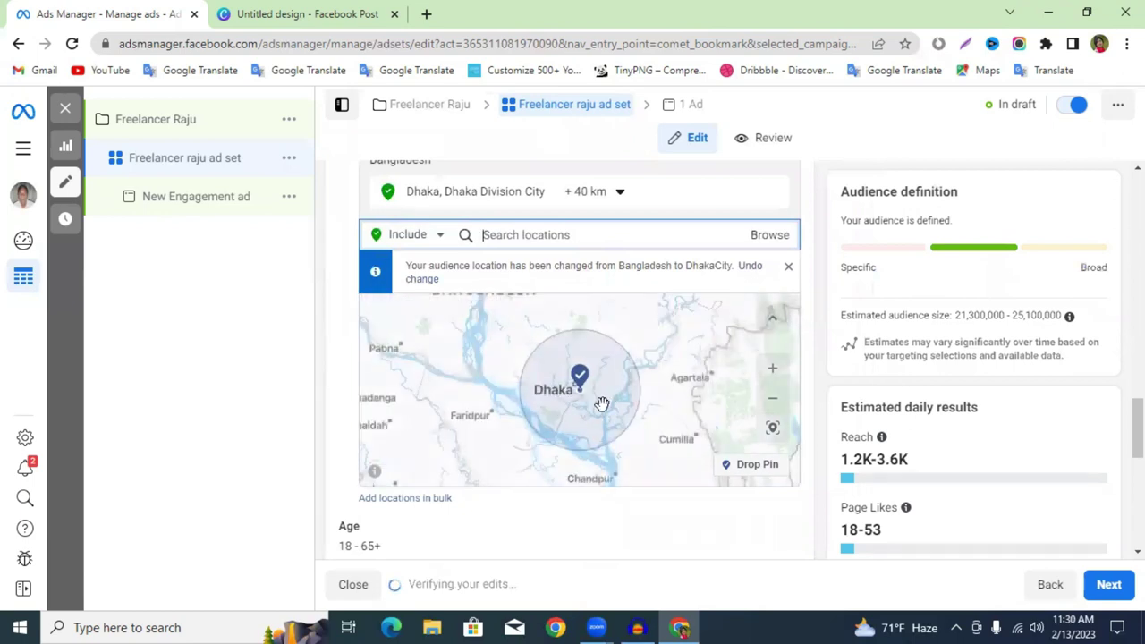
Remove Dhaka from the audience locations and include the whole country of Bangladesh instead.
{"action": "scroll", "coordinate": [546, 269], "scroll_direction": "up", "scroll_amount": 2}
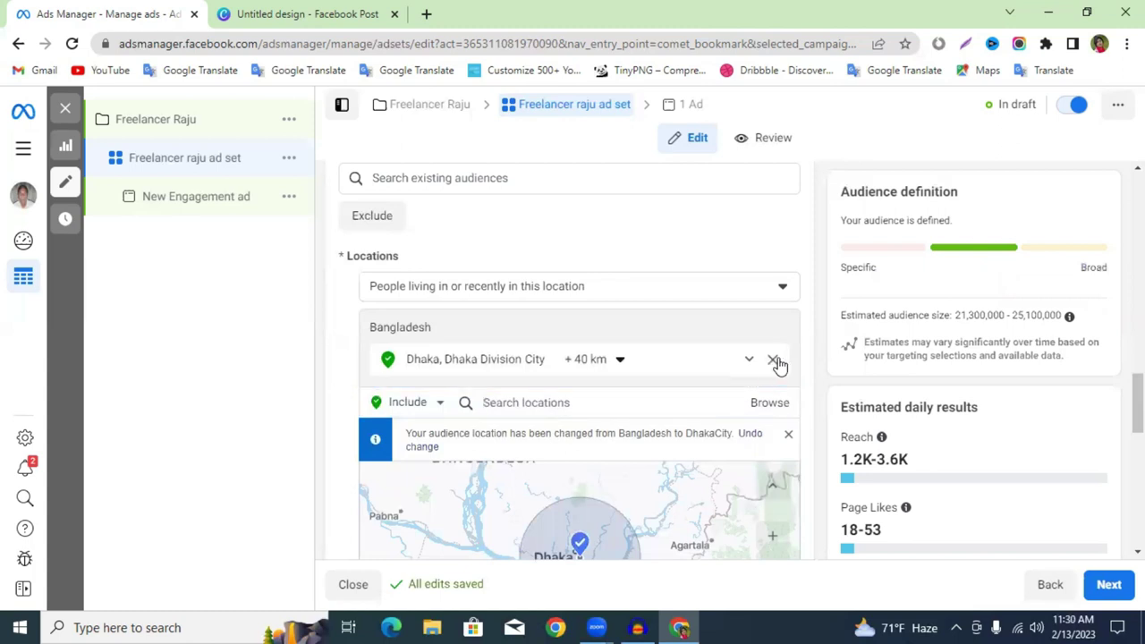
{"action": "left_click", "coordinate": [775, 361]}
{"action": "left_click", "coordinate": [589, 382]}
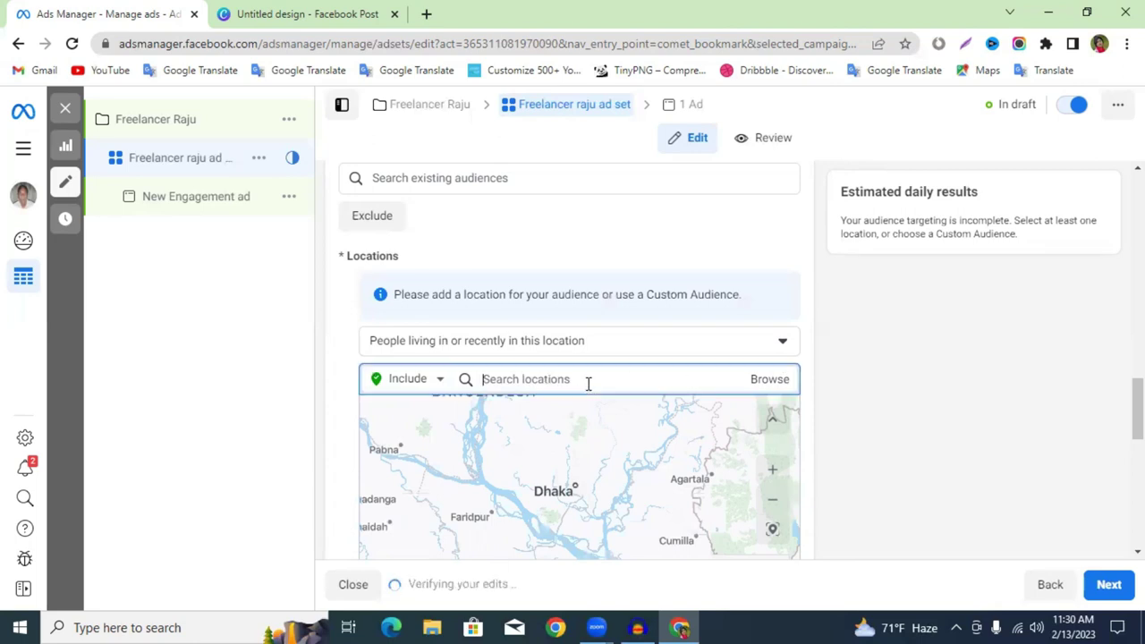
{"action": "type", "text": "b"}
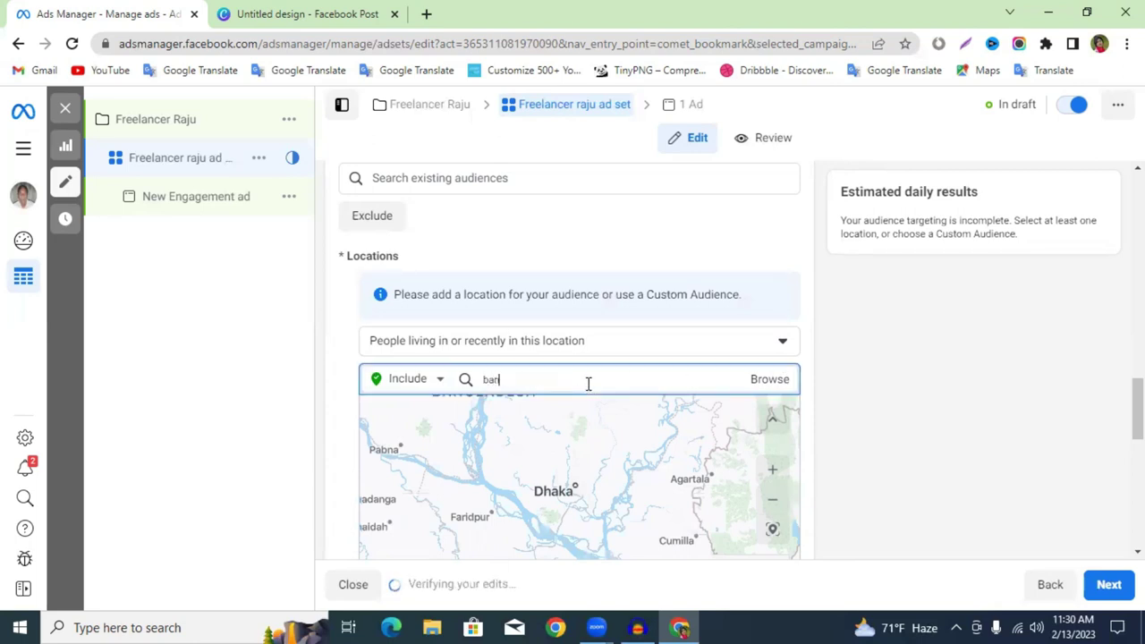
{"action": "type", "text": "an"}
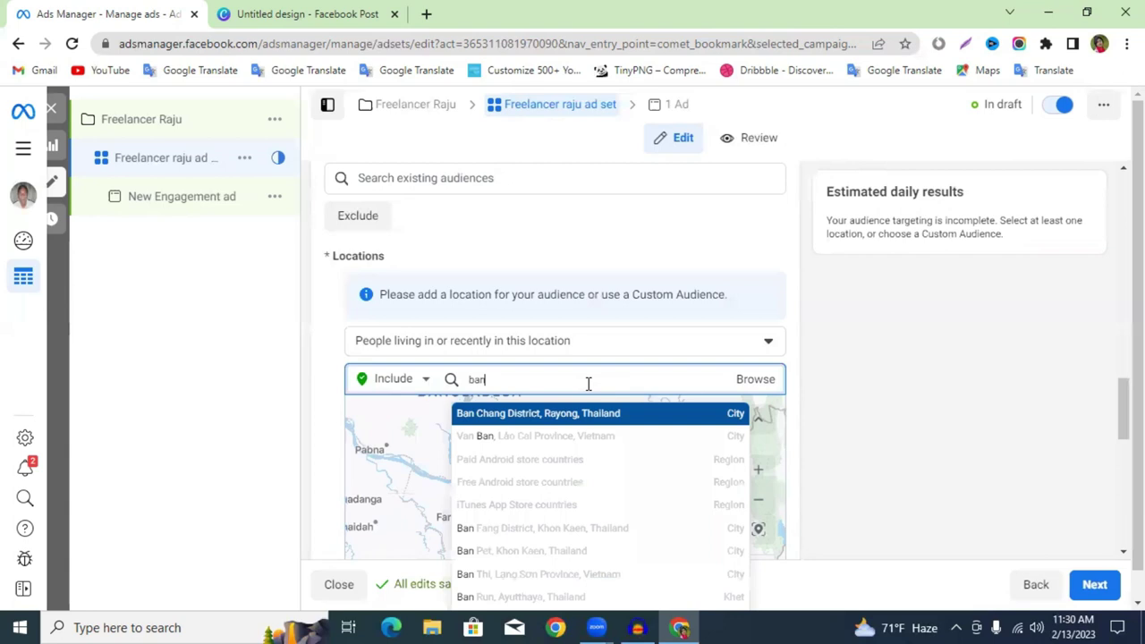
{"action": "type", "text": "gladesh"}
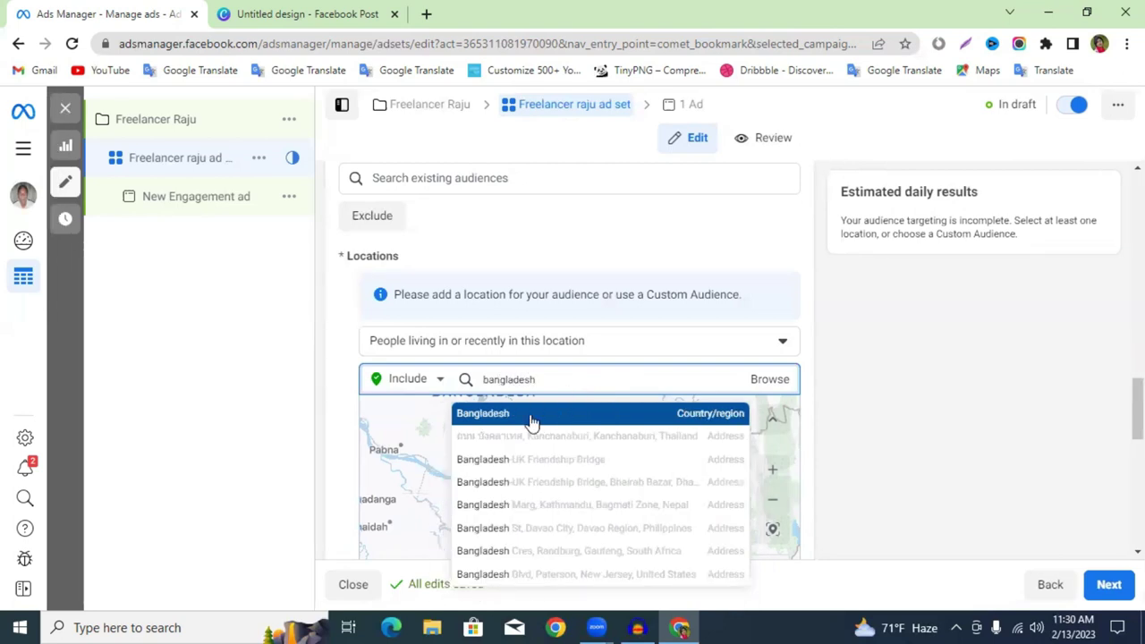
{"action": "left_click", "coordinate": [535, 415]}
Set the audience's maximum age to 45 and open the gender setting for editing.
{"action": "scroll", "coordinate": [749, 427], "scroll_direction": "down", "scroll_amount": 5}
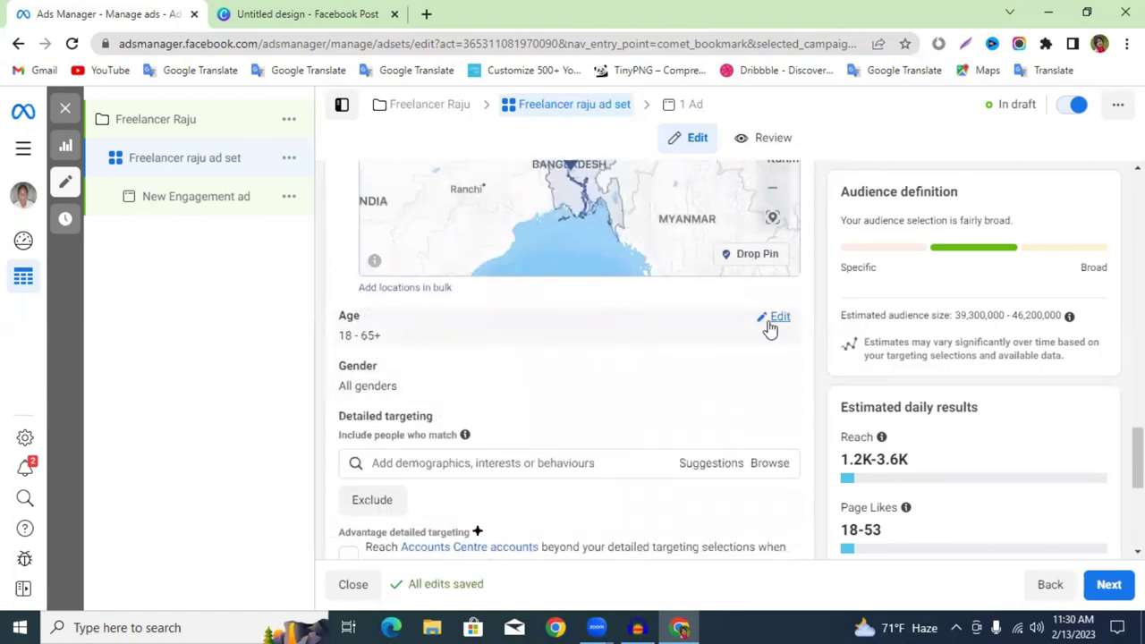
{"action": "left_click", "coordinate": [777, 318]}
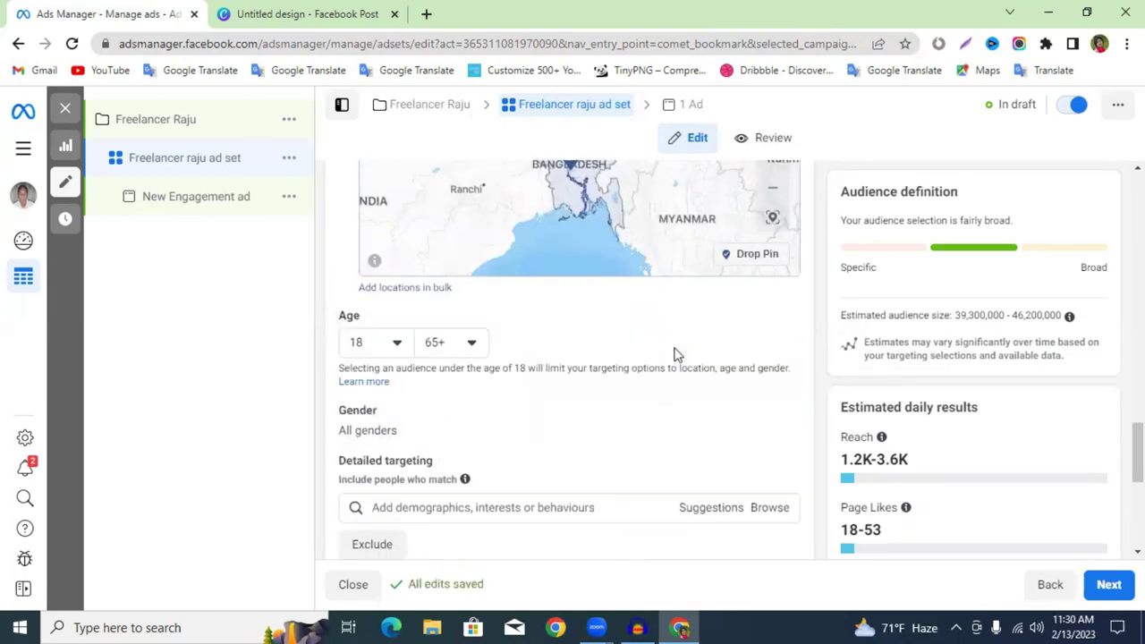
{"action": "left_click", "coordinate": [461, 349]}
{"action": "scroll", "coordinate": [488, 501], "scroll_direction": "up", "scroll_amount": 3}
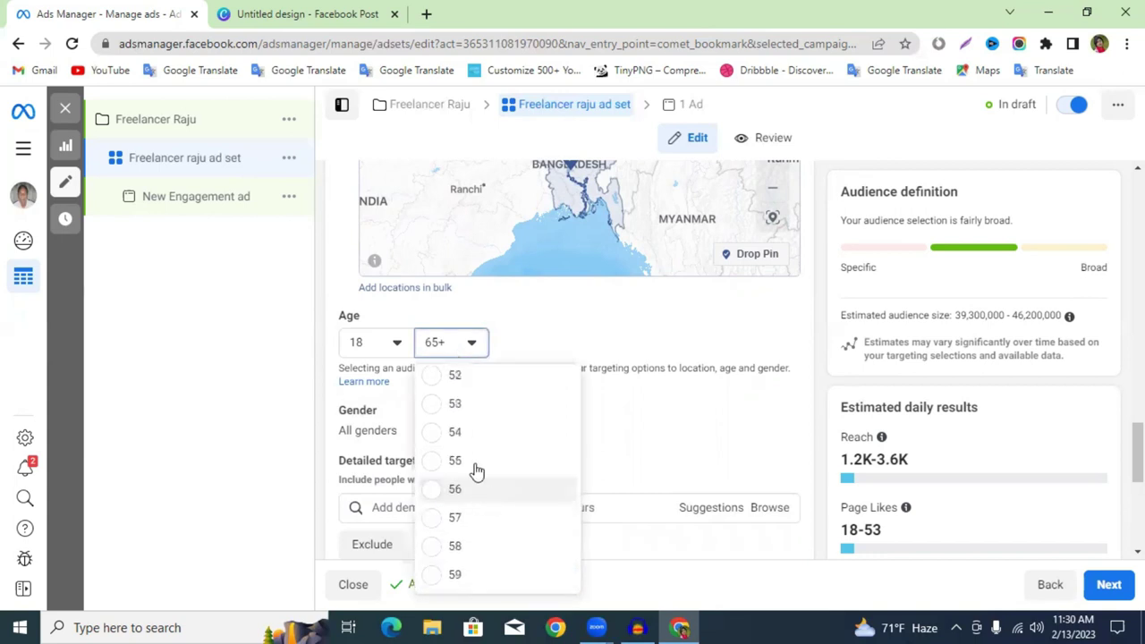
{"action": "scroll", "coordinate": [470, 467], "scroll_direction": "up", "scroll_amount": 2}
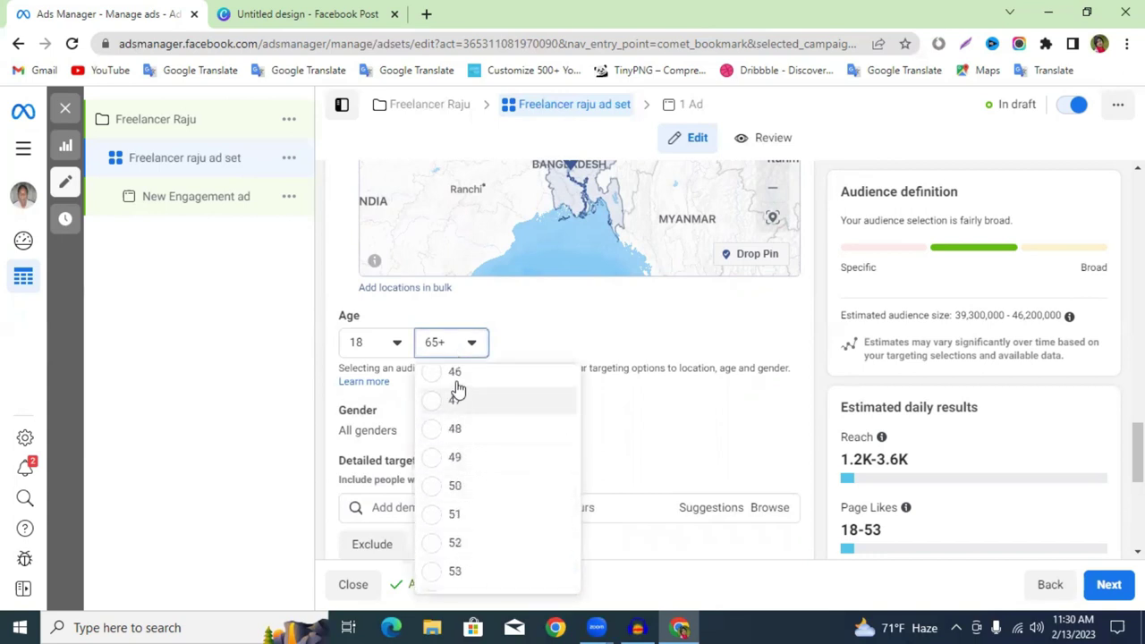
{"action": "scroll", "coordinate": [459, 421], "scroll_direction": "up", "scroll_amount": 1}
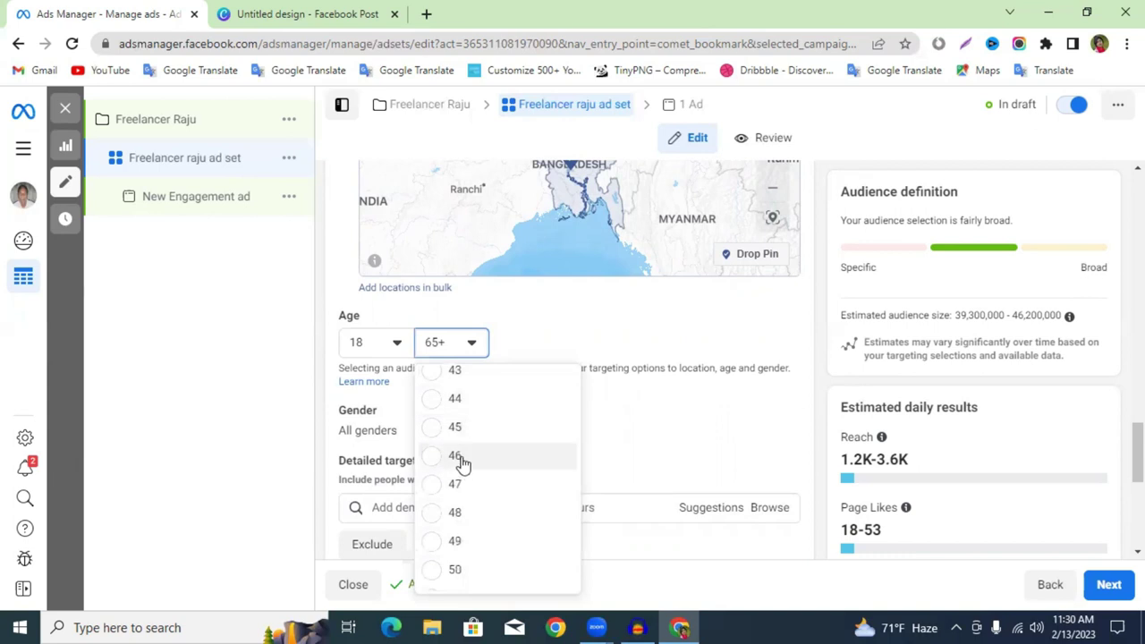
{"action": "left_click", "coordinate": [460, 434]}
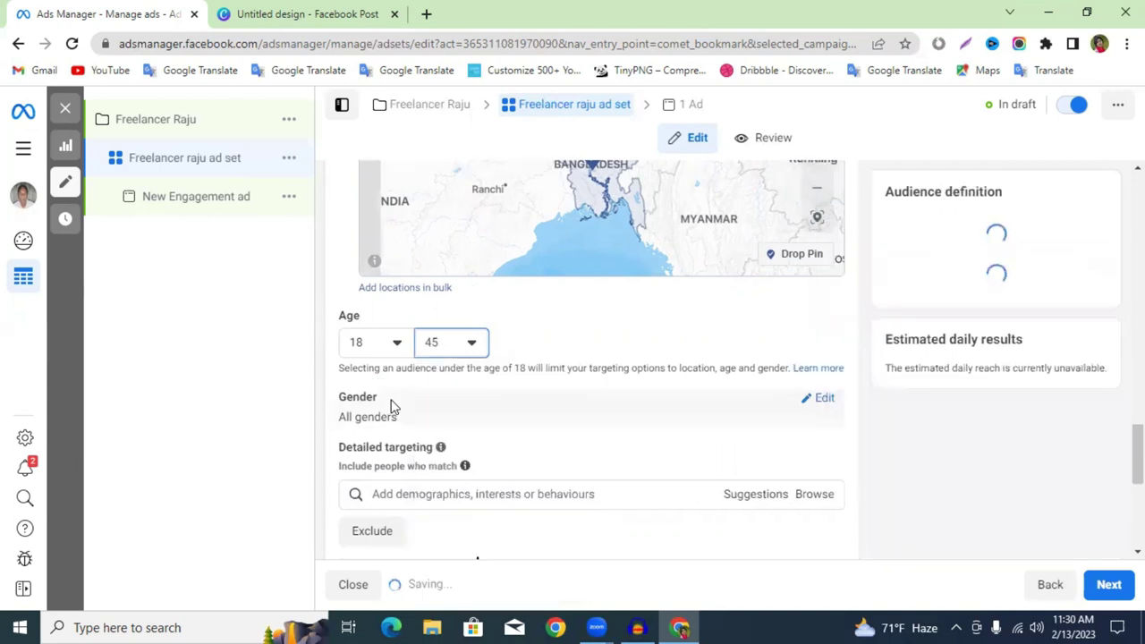
{"action": "scroll", "coordinate": [391, 407], "scroll_direction": "down", "scroll_amount": 1}
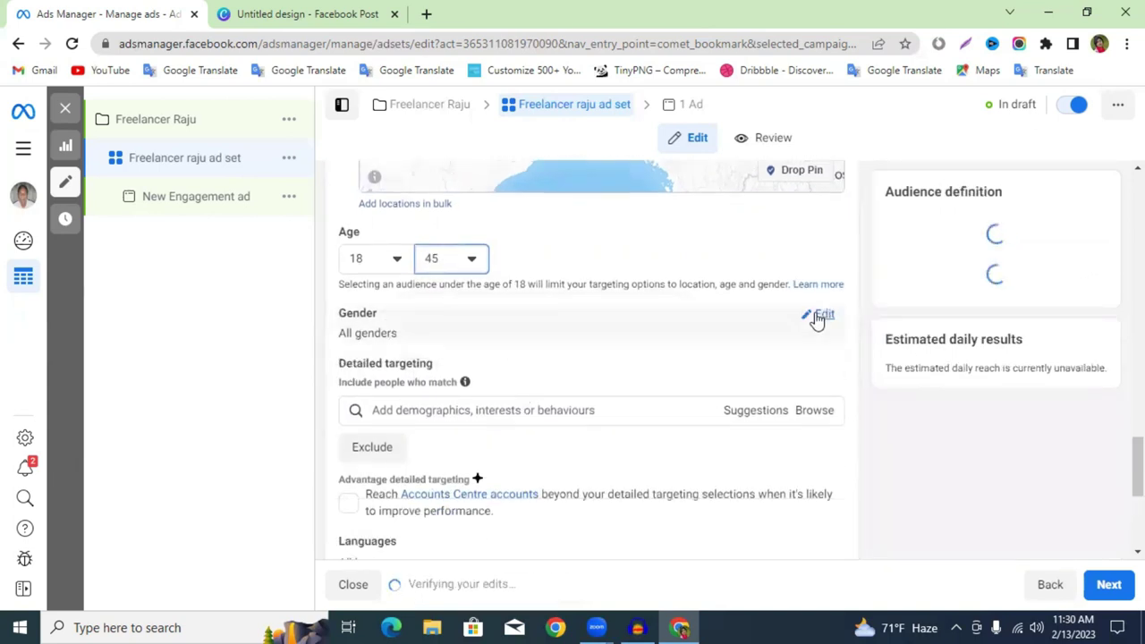
{"action": "left_click", "coordinate": [817, 316]}
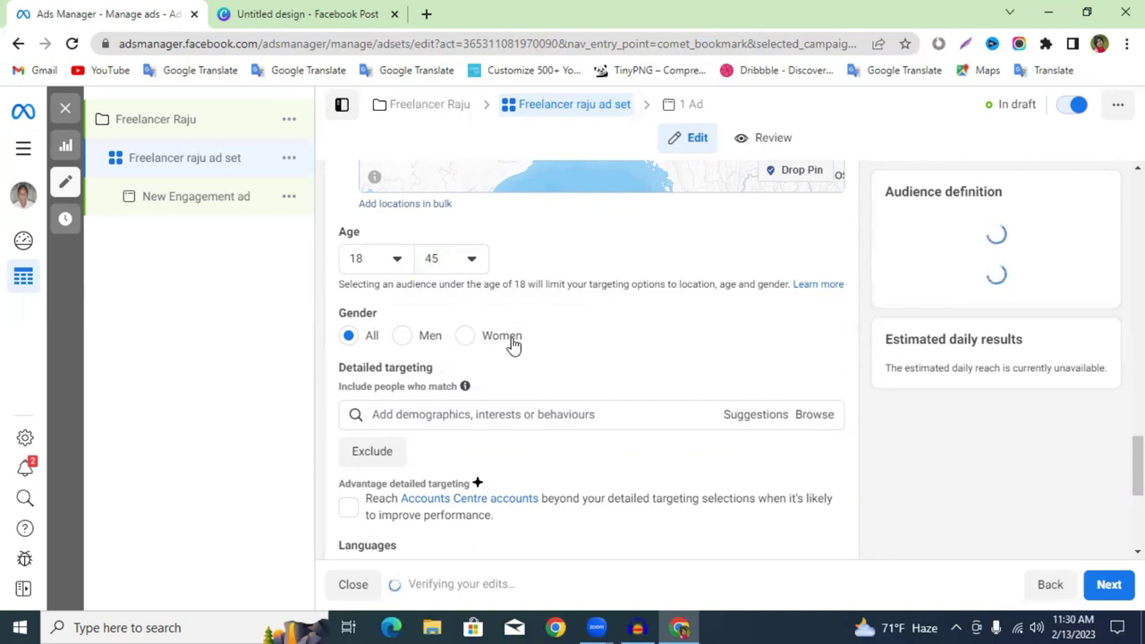
Search the detailed targeting options for "online income" and clear the search text.
{"action": "scroll", "coordinate": [464, 291], "scroll_direction": "down", "scroll_amount": 2}
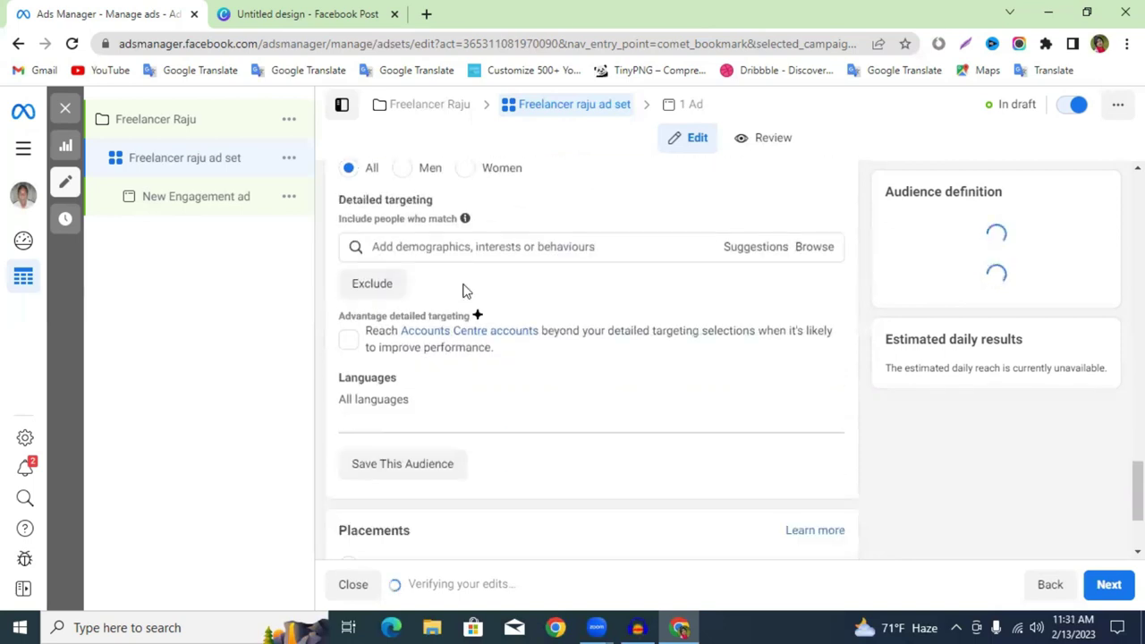
{"action": "left_click", "coordinate": [472, 250]}
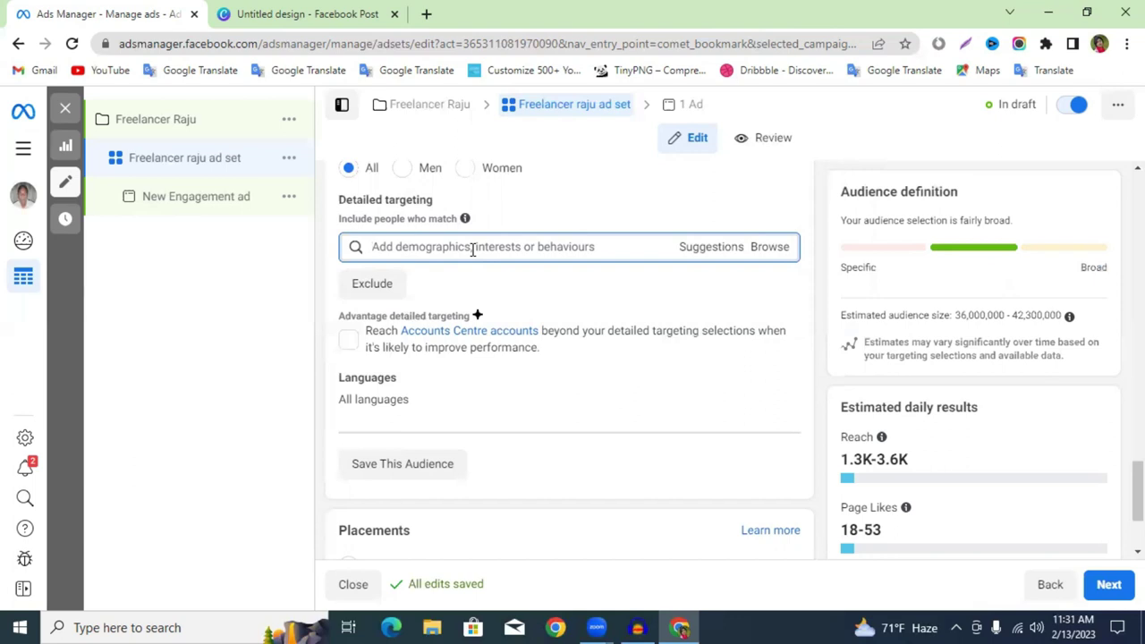
{"action": "type", "text": "online"}
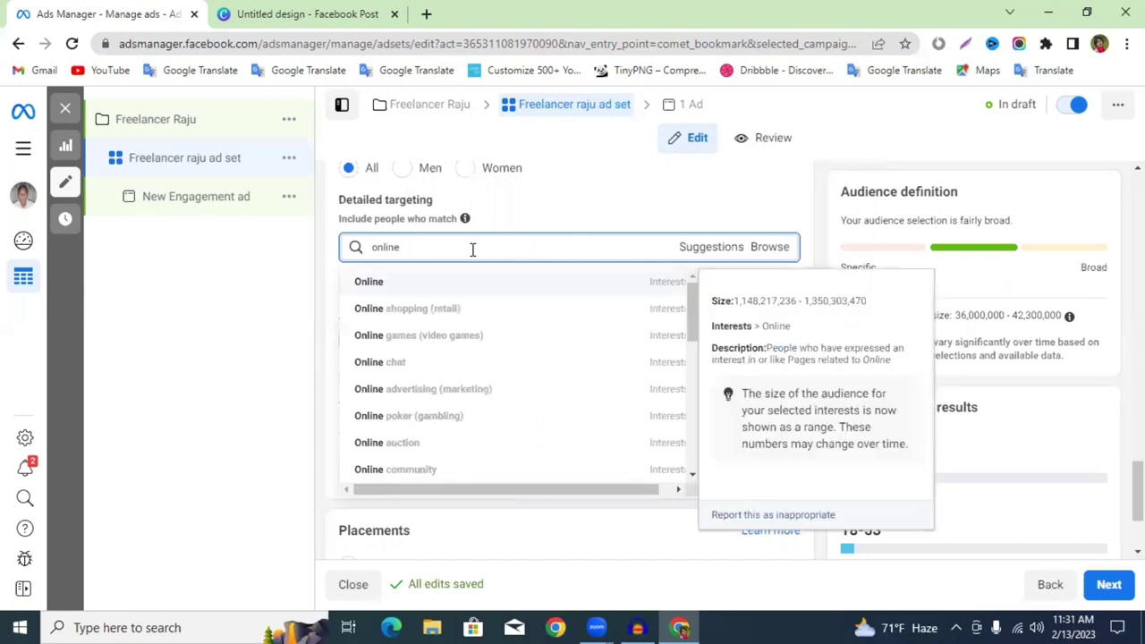
{"action": "type", "text": " in"}
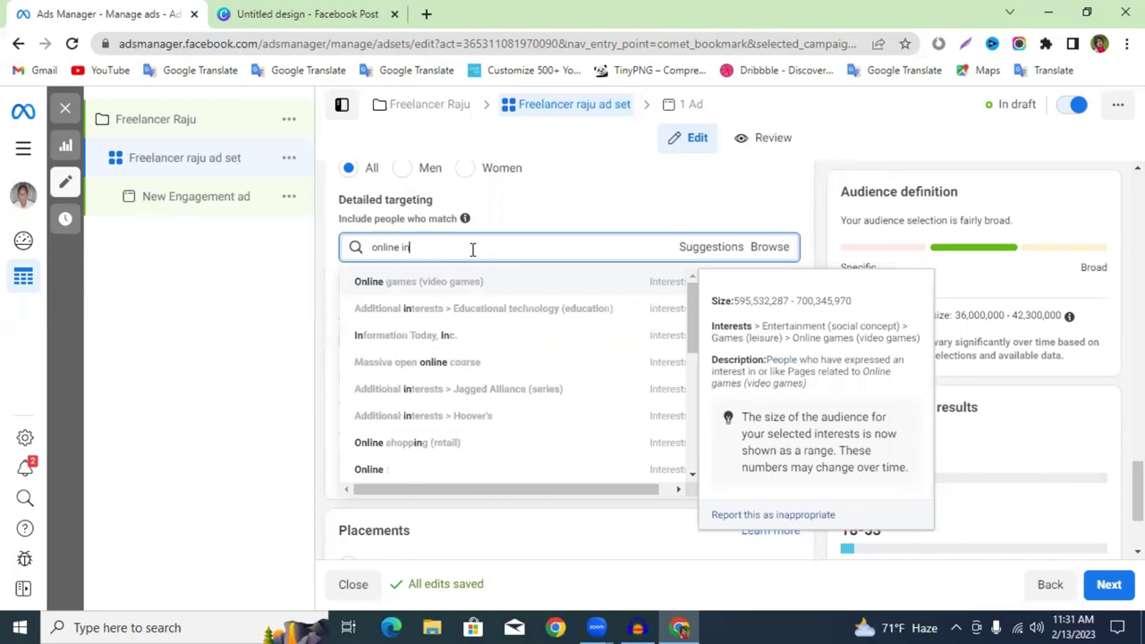
{"action": "type", "text": "come"}
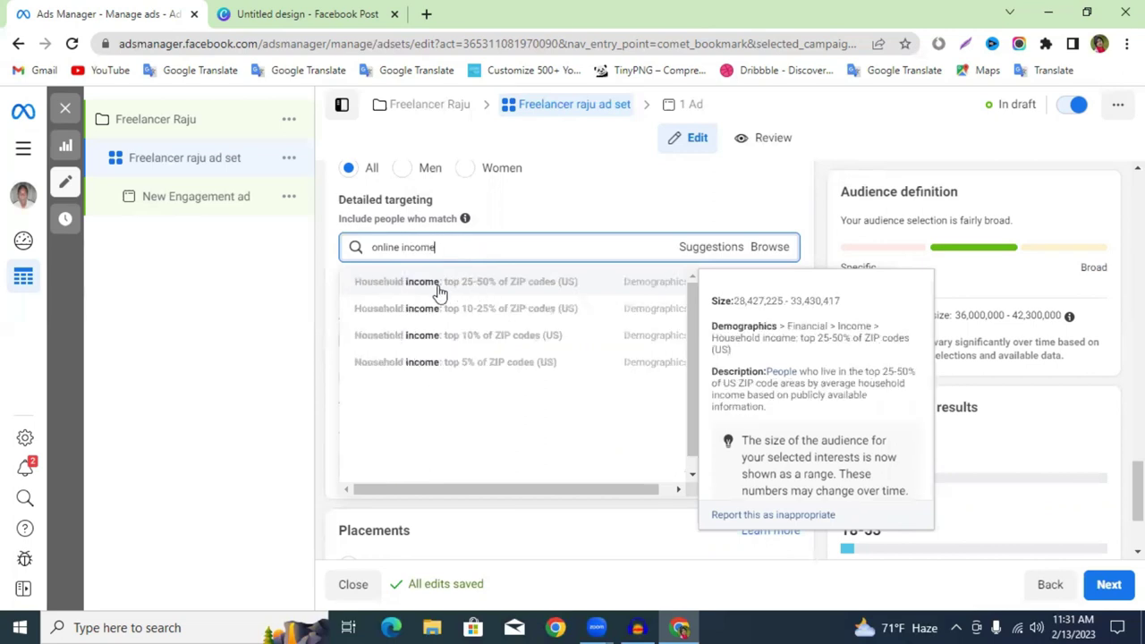
{"action": "triple_click", "coordinate": [434, 247]}
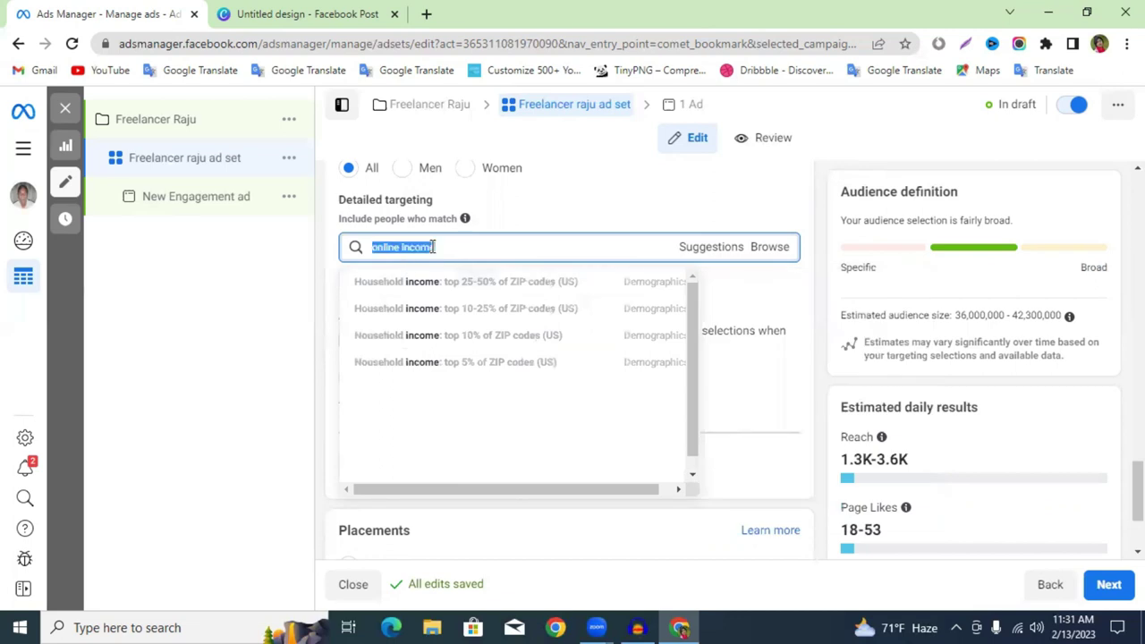
{"action": "key", "text": "BackSpace"}
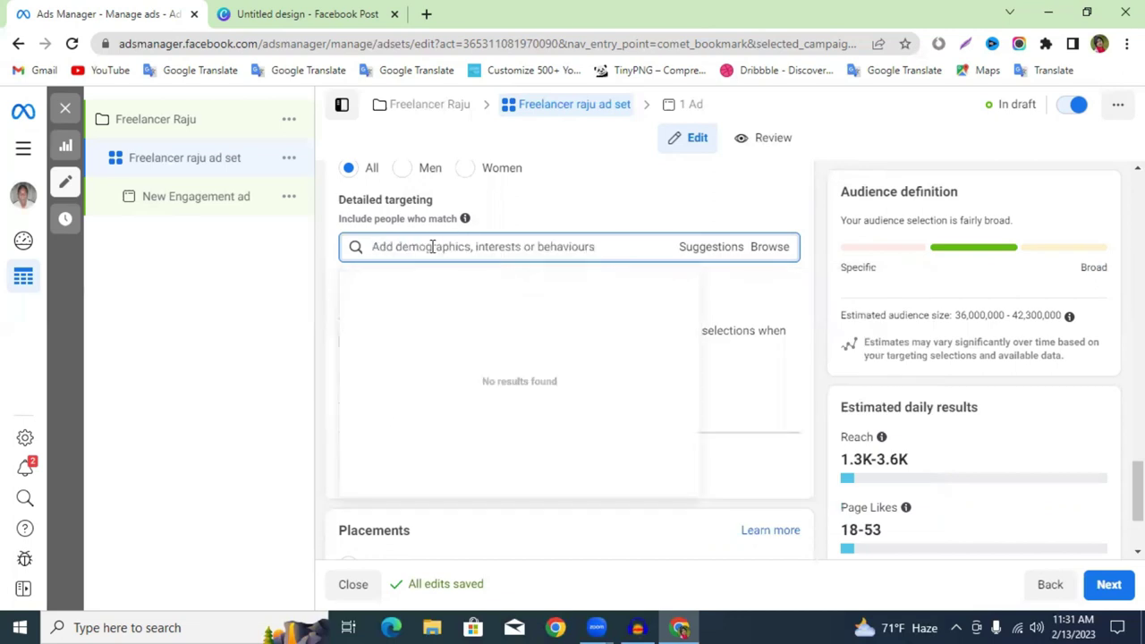
Search the detailed targeting options for "youtube", extending the search to "youtube in".
{"action": "type", "text": "yout"}
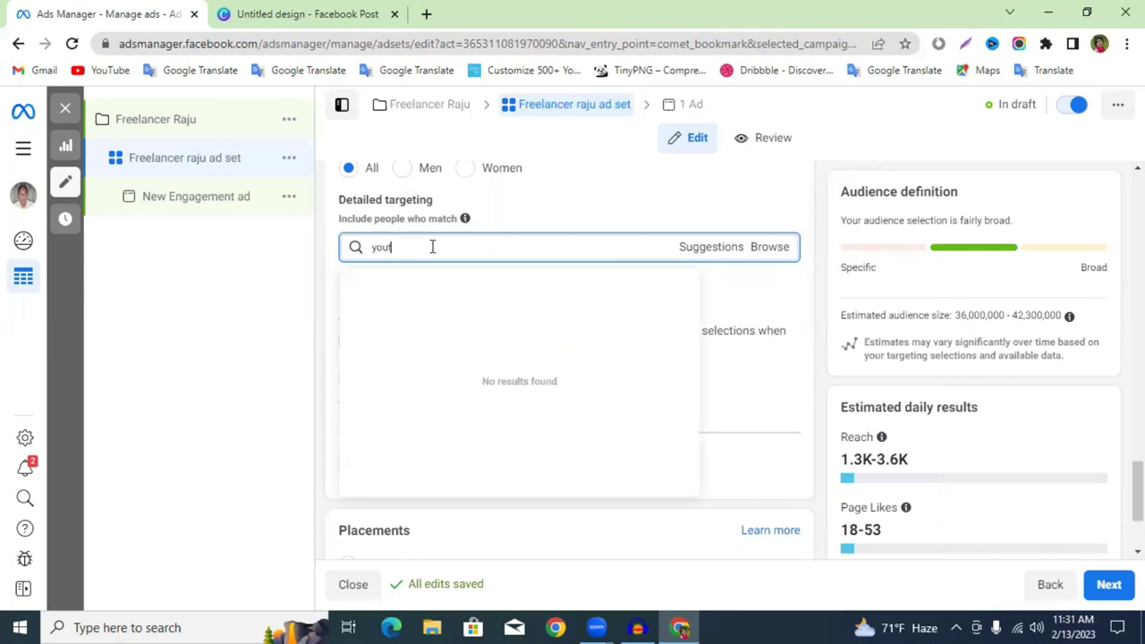
{"action": "type", "text": "ube"}
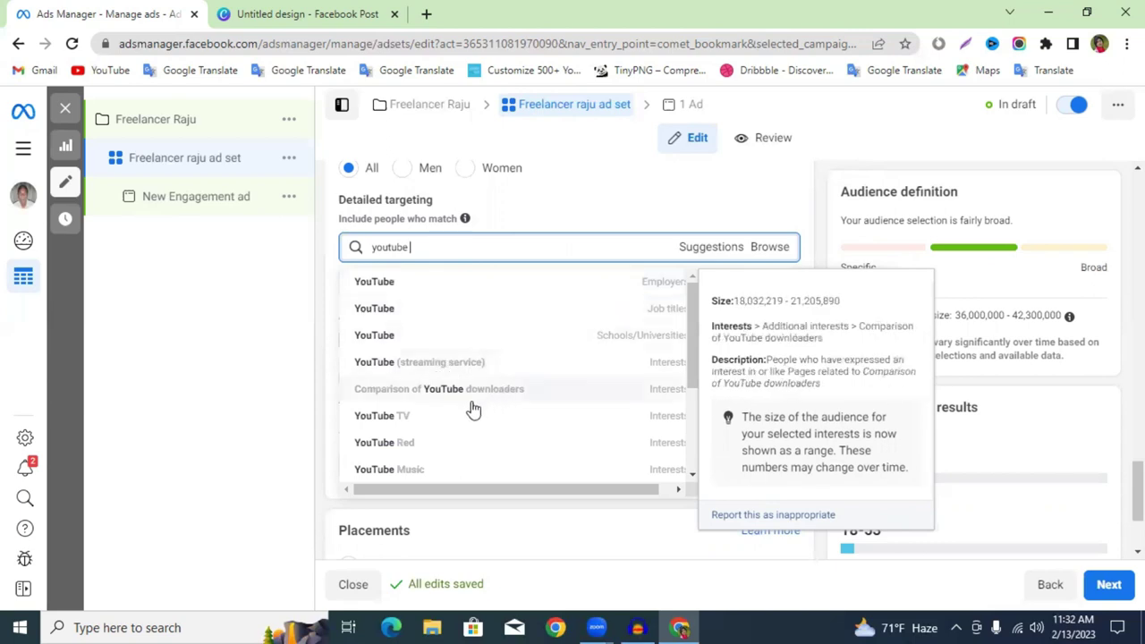
{"action": "type", "text": "n"}
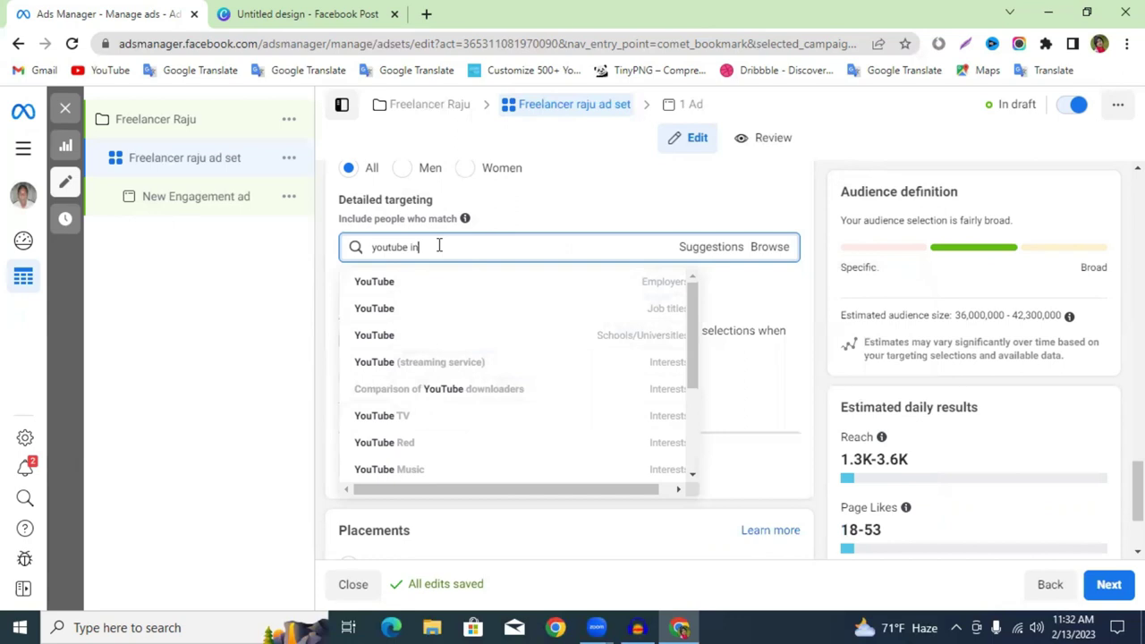
Search the detailed targeting options for "make money" and clear the search text.
{"action": "key", "text": "ctrl+a"}
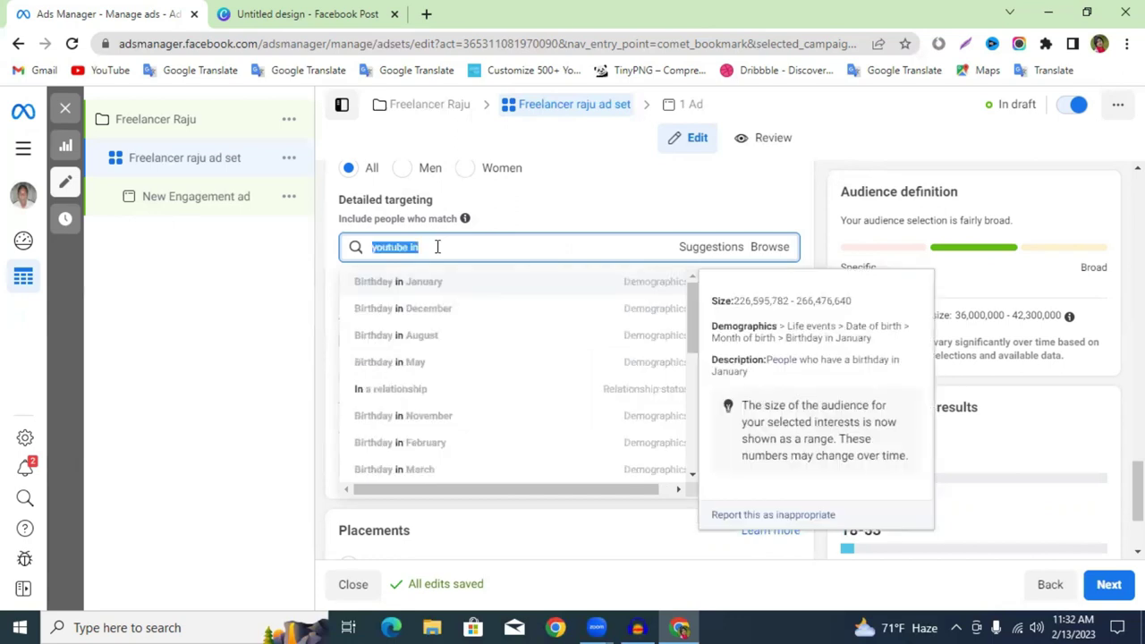
{"action": "type", "text": "make money"}
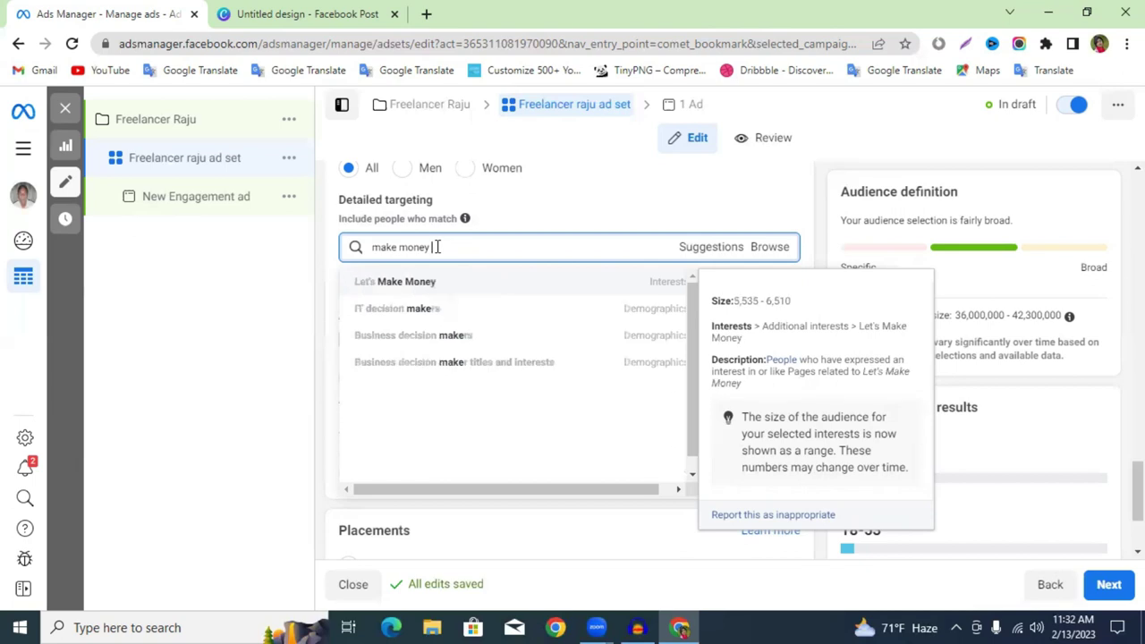
{"action": "key", "text": "BackSpace"}
{"action": "key", "text": "BackSpace"}
{"action": "key", "text": "BackSpace"}
{"action": "key", "text": "BackSpace"}
{"action": "key", "text": "BackSpace"}
{"action": "key", "text": "BackSpace"}
{"action": "key", "text": "BackSpace"}
{"action": "key", "text": "BackSpace"}
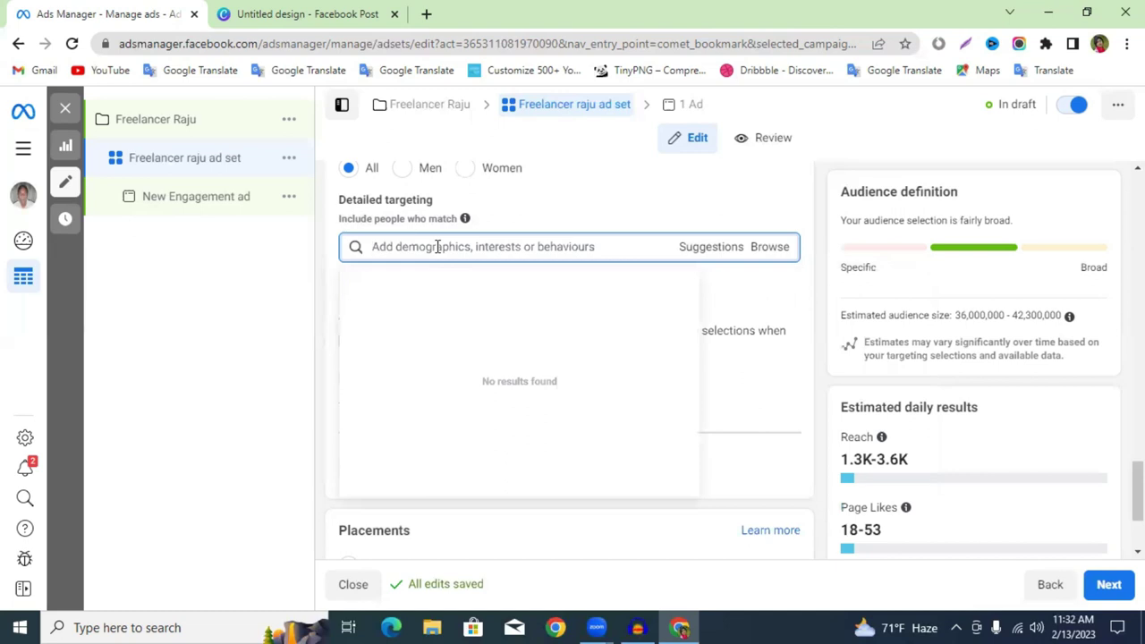
Search the detailed targeting options for "digital marketing" and add the interest Digital marketing (marketing).
{"action": "type", "text": "digita"}
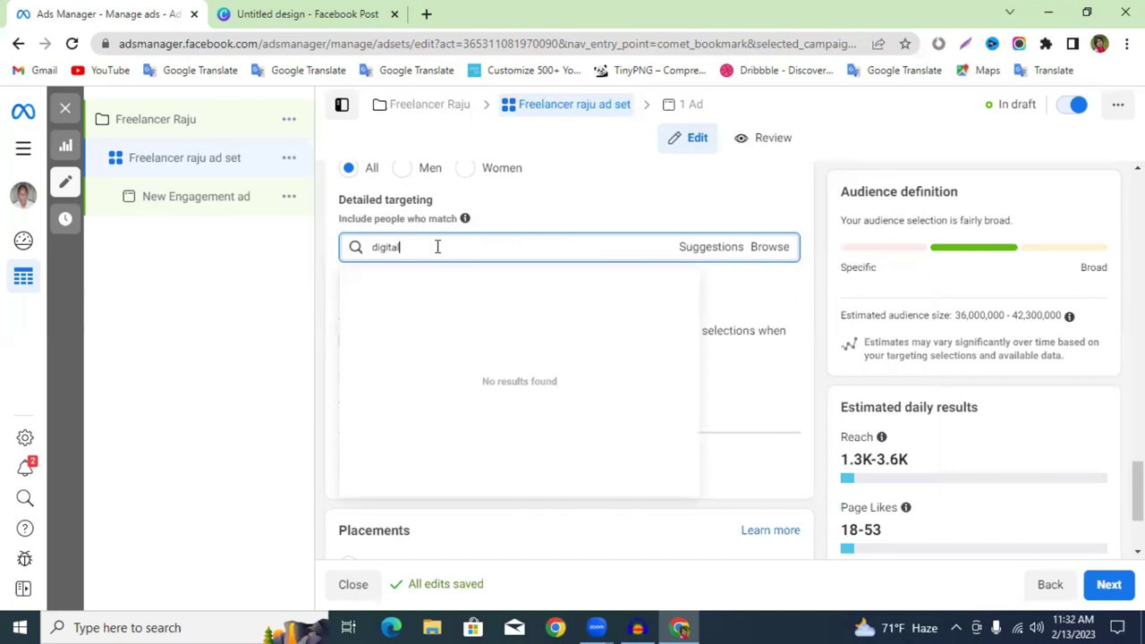
{"action": "type", "text": "l "}
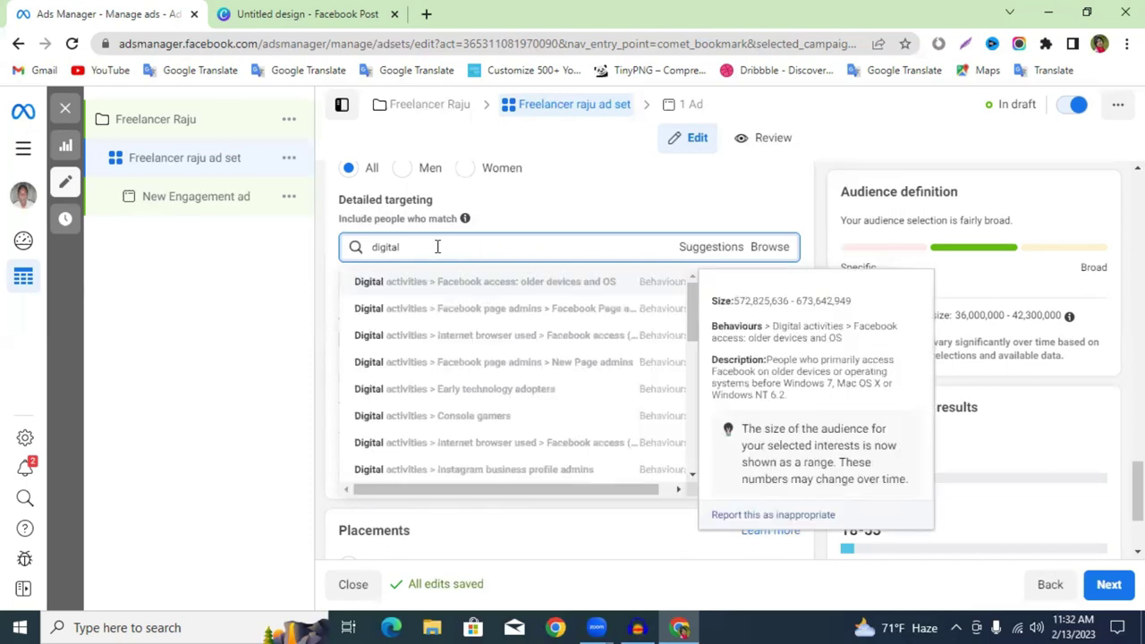
{"action": "type", "text": "mar"}
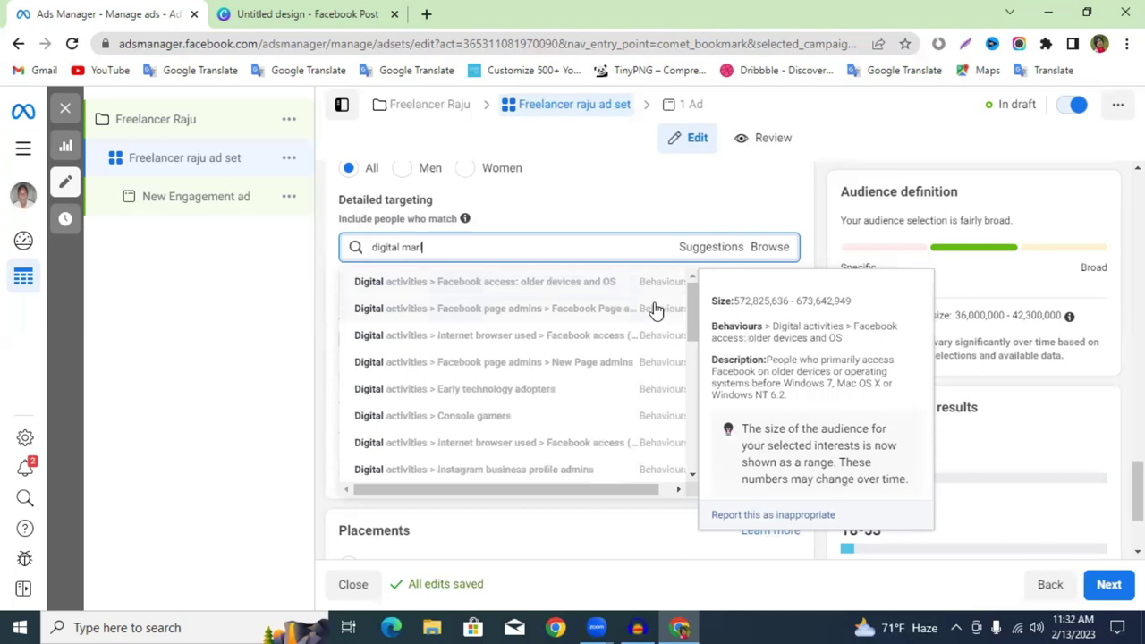
{"action": "type", "text": "kketing"}
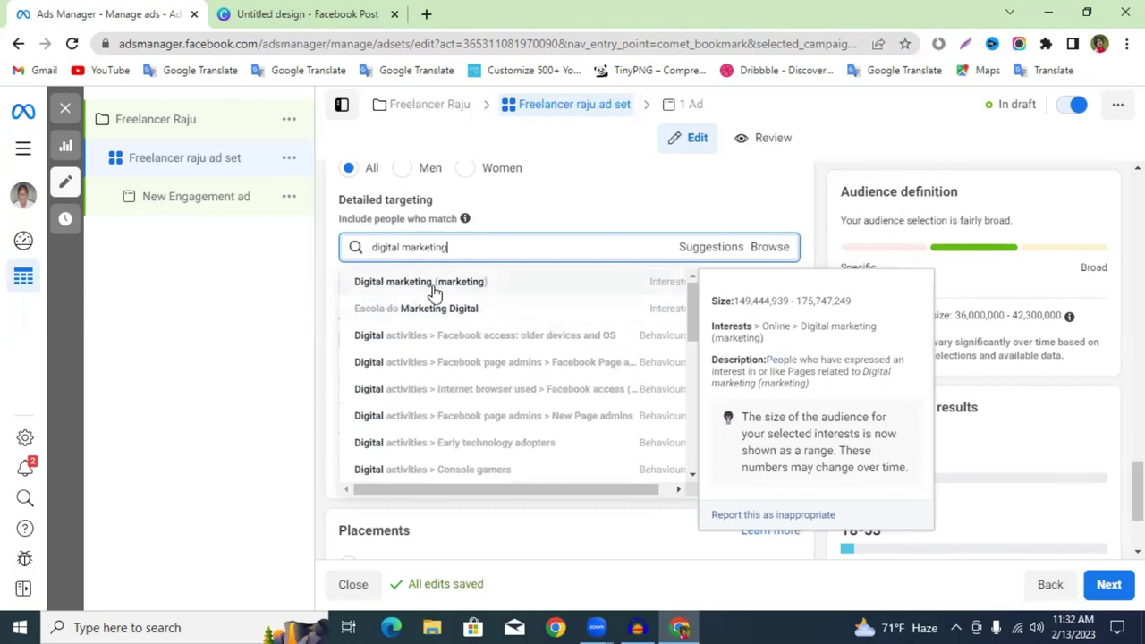
{"action": "left_click", "coordinate": [433, 290]}
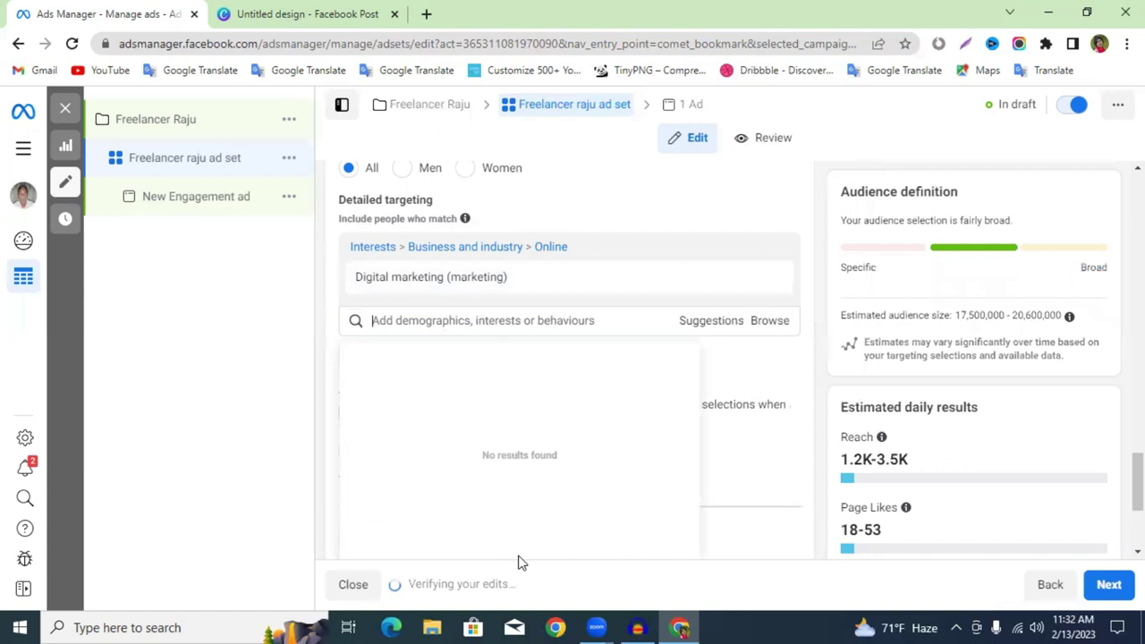
Replace the "seo" search with "search en" in detailed targeting and add the Search engine marketing interest.
{"action": "left_click", "coordinate": [510, 323]}
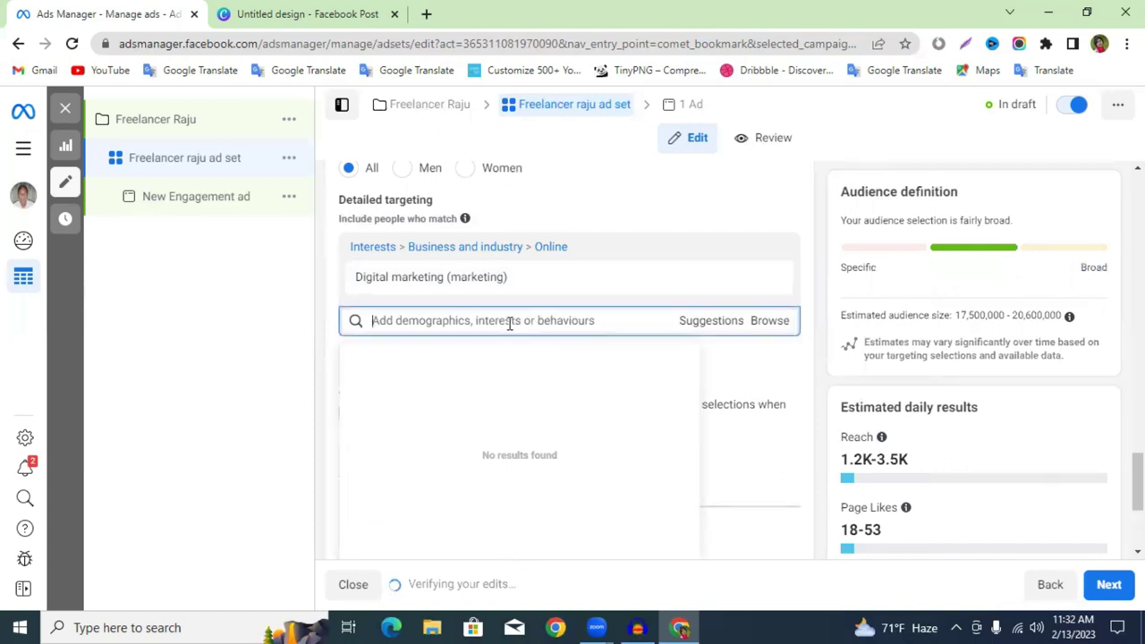
{"action": "type", "text": "seo"}
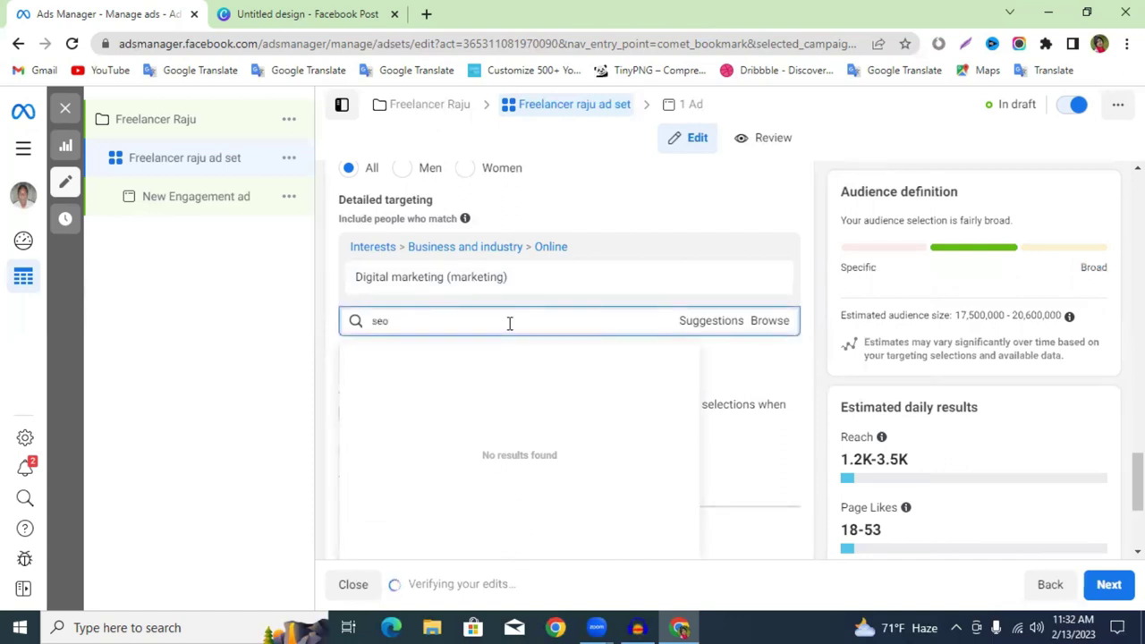
{"action": "left_click", "coordinate": [438, 320]}
{"action": "key", "text": "shift+Left"}
{"action": "key", "text": "shift+Left"}
{"action": "key", "text": "shift+Left"}
{"action": "type", "text": "searc"}
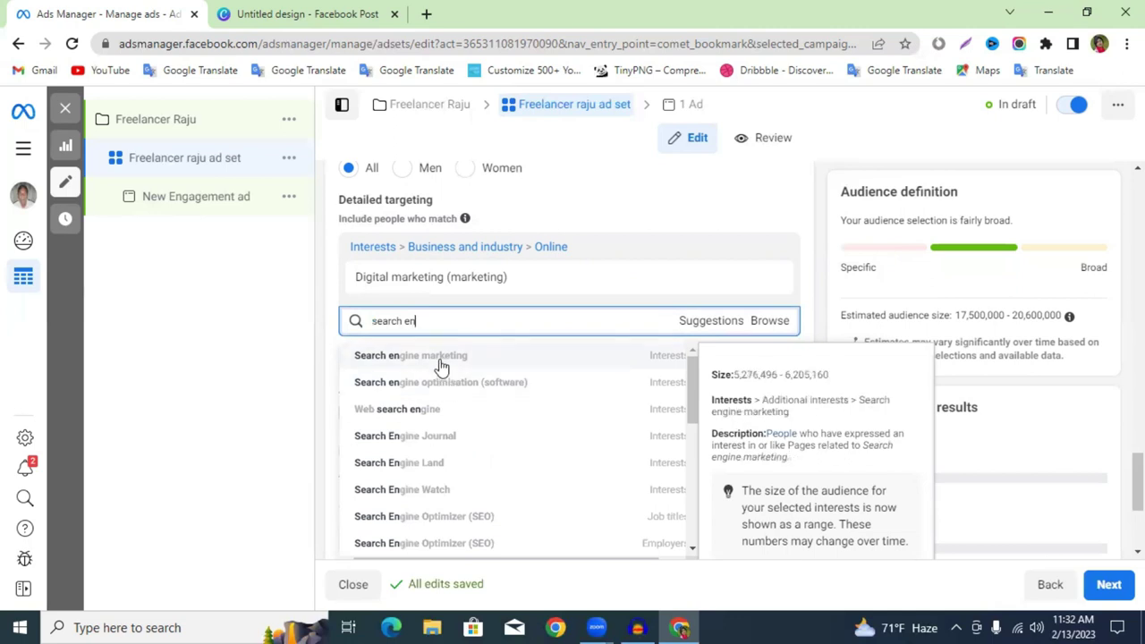
{"action": "left_click", "coordinate": [439, 359]}
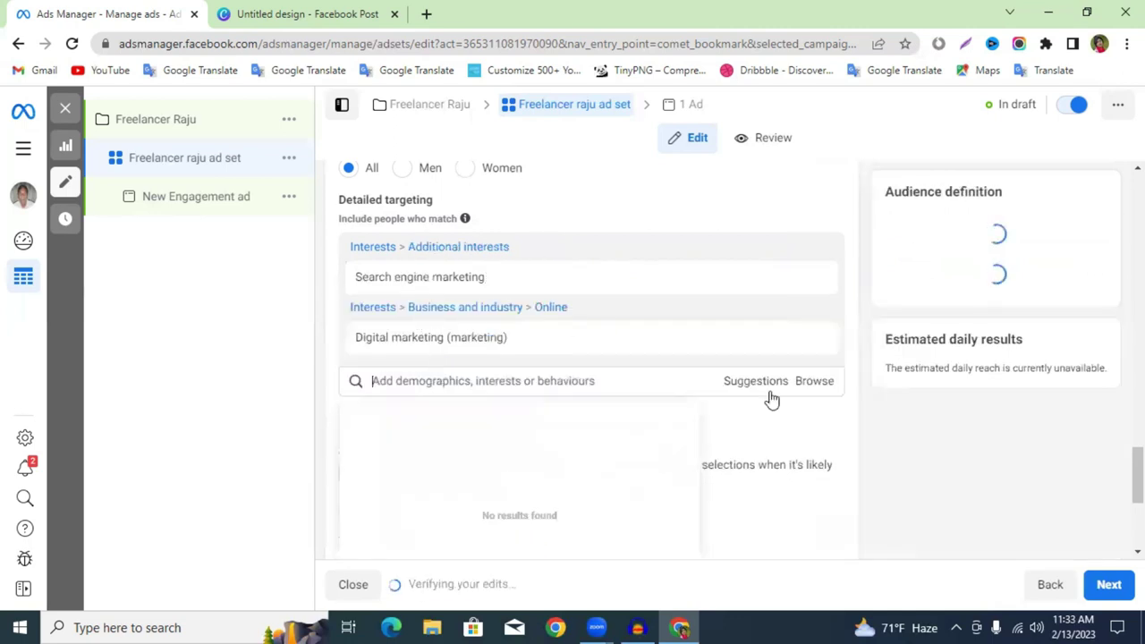
Switch the ad set to manual placements and review the available platforms and placement options.
{"action": "mouse_move", "coordinate": [405, 240]}
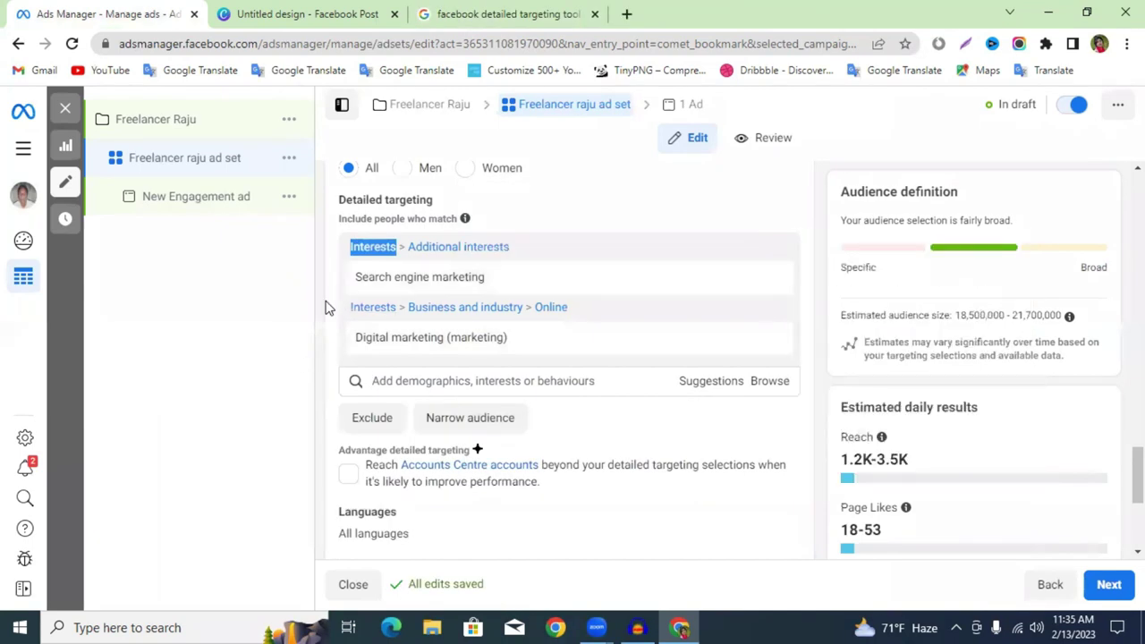
{"action": "mouse_move", "coordinate": [524, 335]}
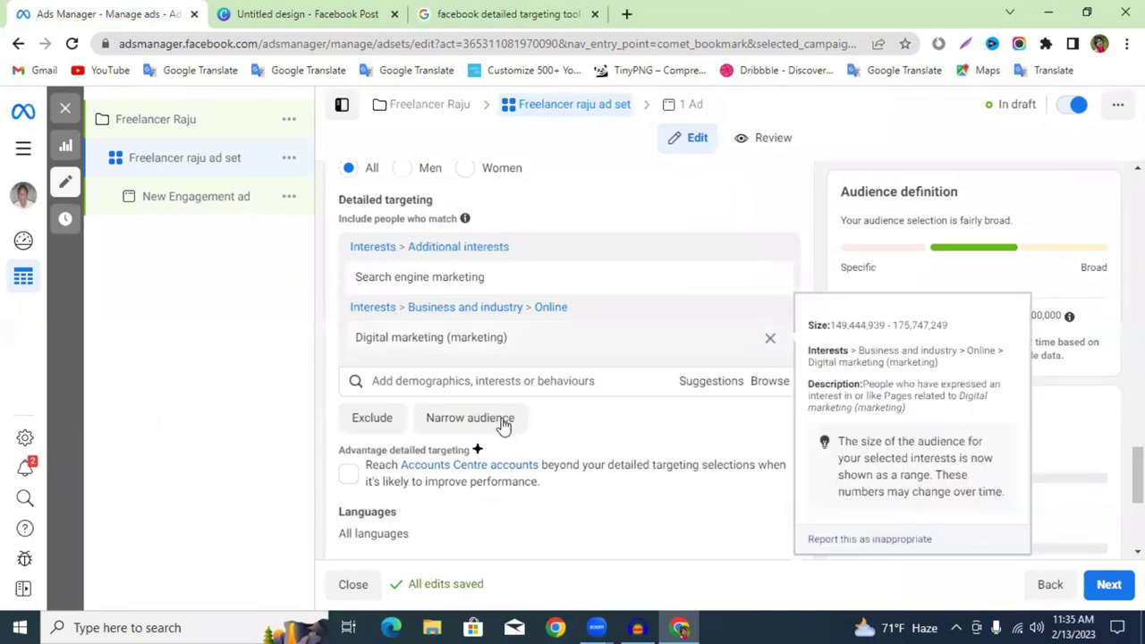
{"action": "scroll", "coordinate": [518, 333], "scroll_direction": "down", "scroll_amount": 1}
{"action": "scroll", "coordinate": [517, 333], "scroll_direction": "down", "scroll_amount": 2}
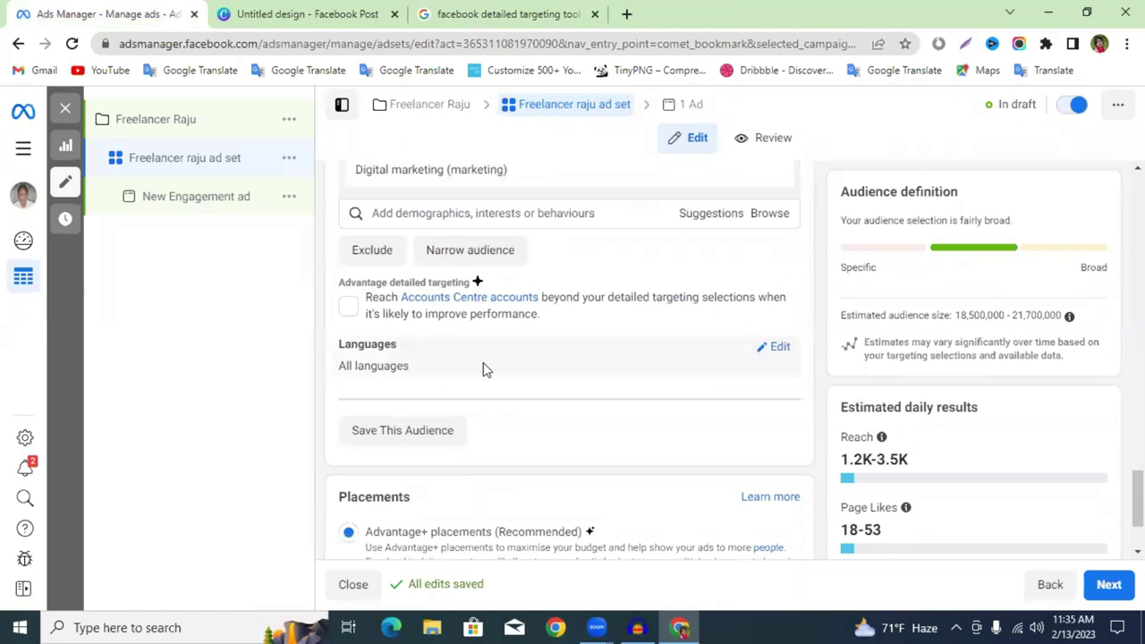
{"action": "scroll", "coordinate": [546, 361], "scroll_direction": "down", "scroll_amount": 2}
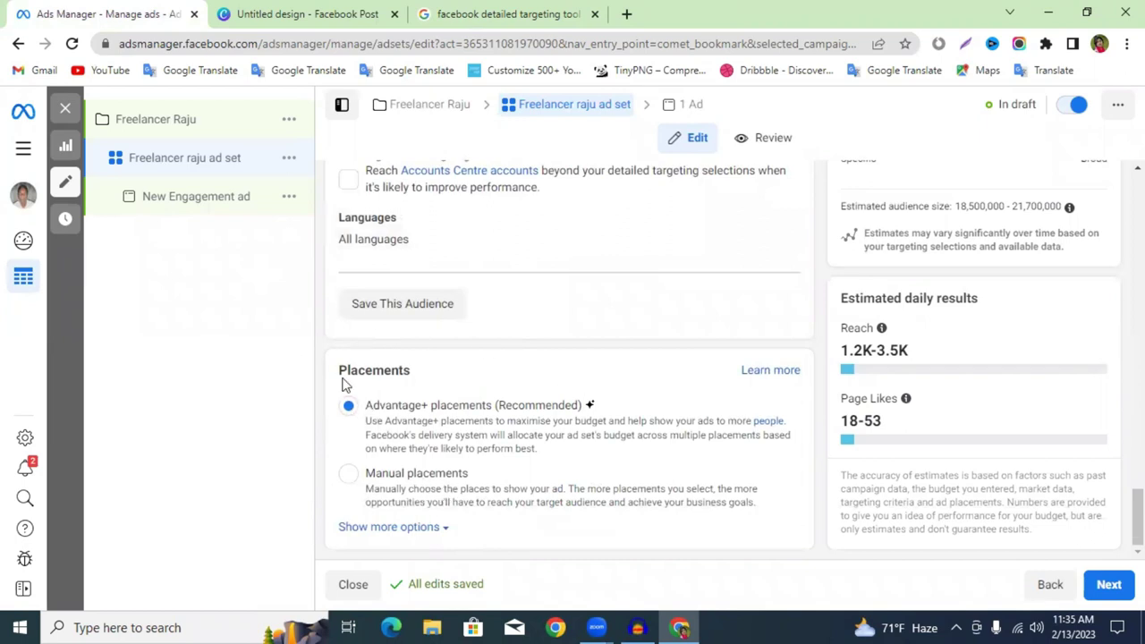
{"action": "left_click_drag", "start_coordinate": [342, 369], "coordinate": [450, 377]}
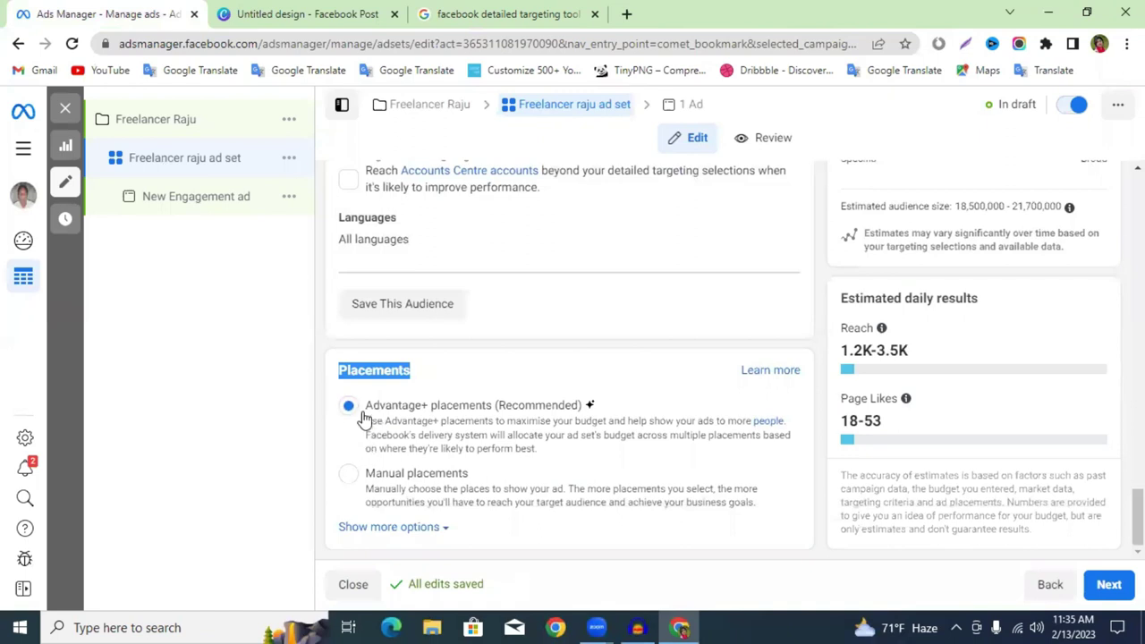
{"action": "left_click", "coordinate": [539, 359]}
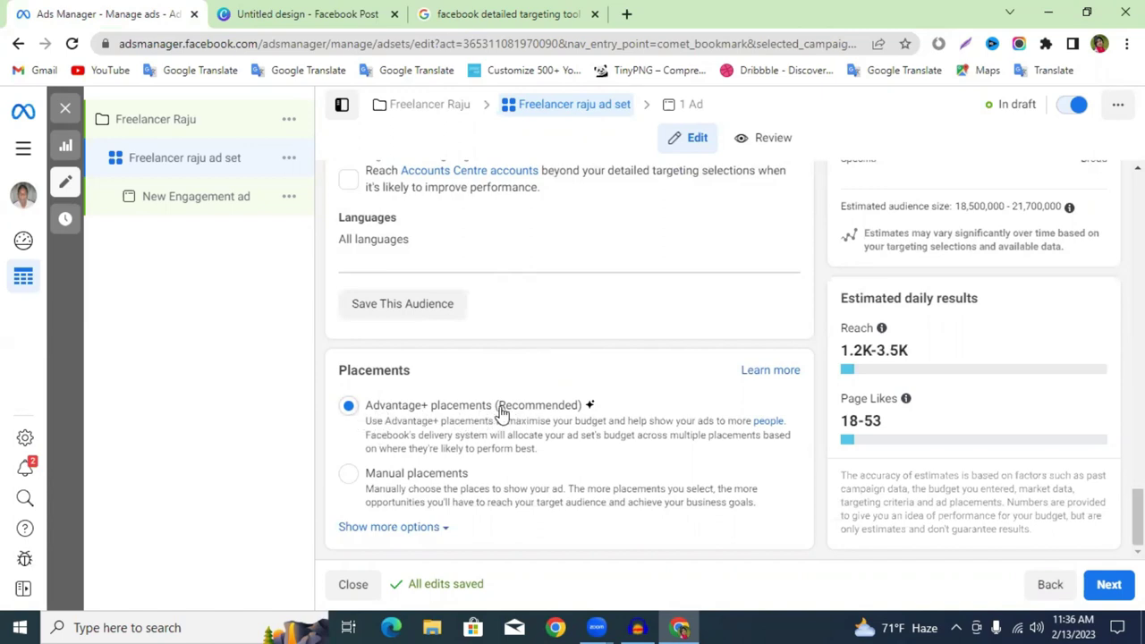
{"action": "left_click", "coordinate": [349, 474]}
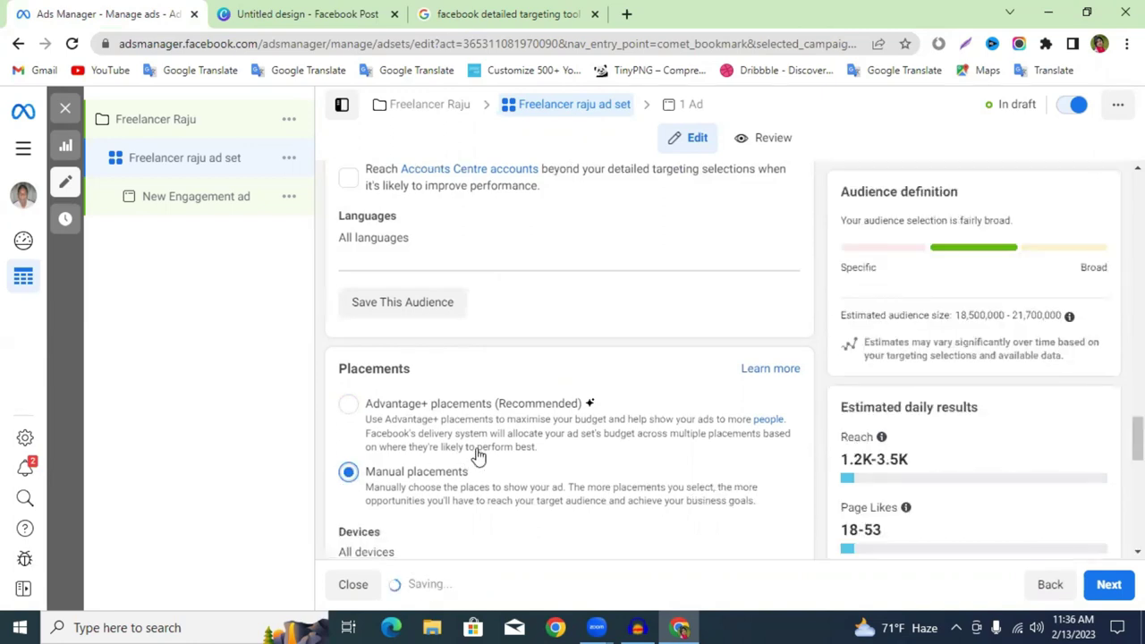
{"action": "scroll", "coordinate": [537, 429], "scroll_direction": "down", "scroll_amount": 3}
{"action": "scroll", "coordinate": [483, 385], "scroll_direction": "down", "scroll_amount": 2}
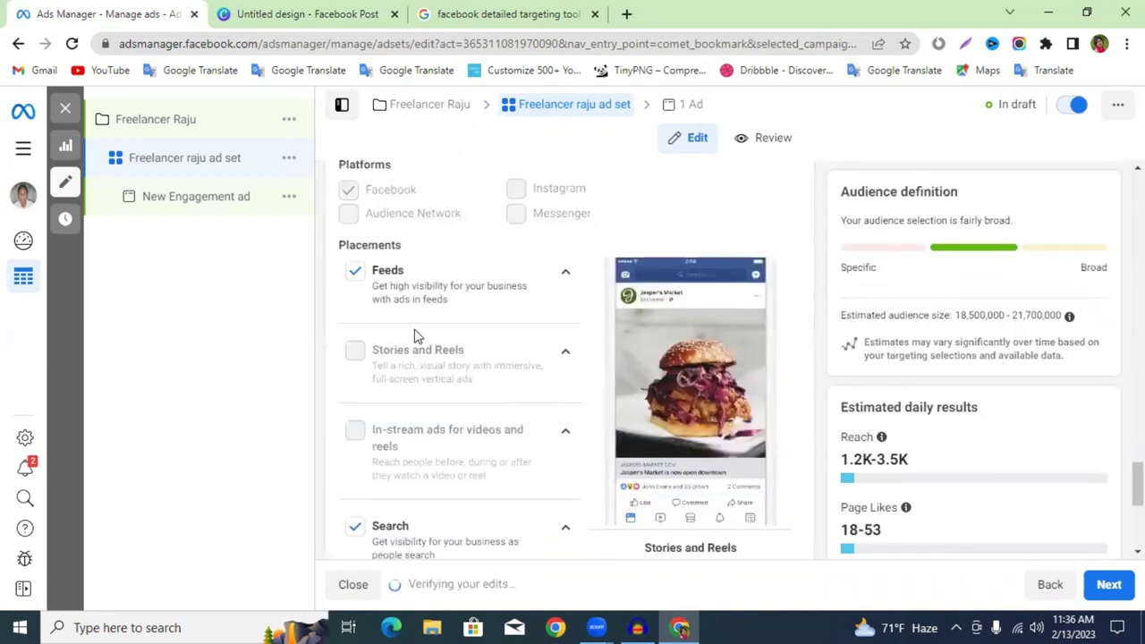
{"action": "scroll", "coordinate": [414, 336], "scroll_direction": "up", "scroll_amount": 6}
{"action": "scroll", "coordinate": [379, 376], "scroll_direction": "down", "scroll_amount": 2}
{"action": "scroll", "coordinate": [378, 376], "scroll_direction": "down", "scroll_amount": 3}
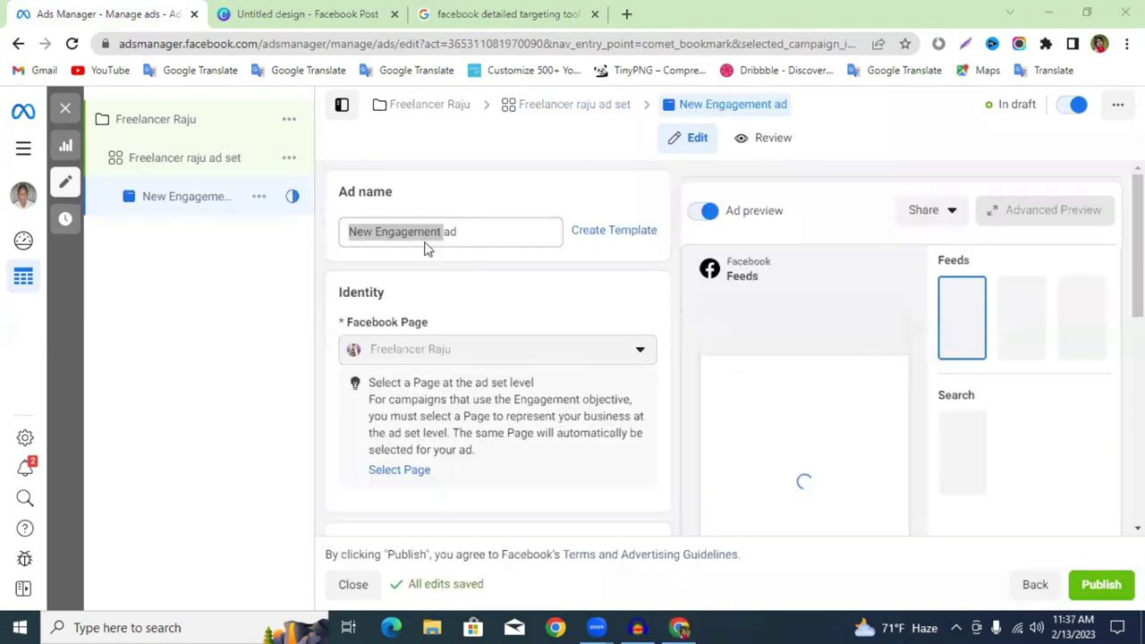
Rename the new engagement ad as "fr ads".
{"action": "left_click", "coordinate": [417, 230]}
{"action": "double_click", "coordinate": [419, 230]}
{"action": "triple_click", "coordinate": [418, 230]}
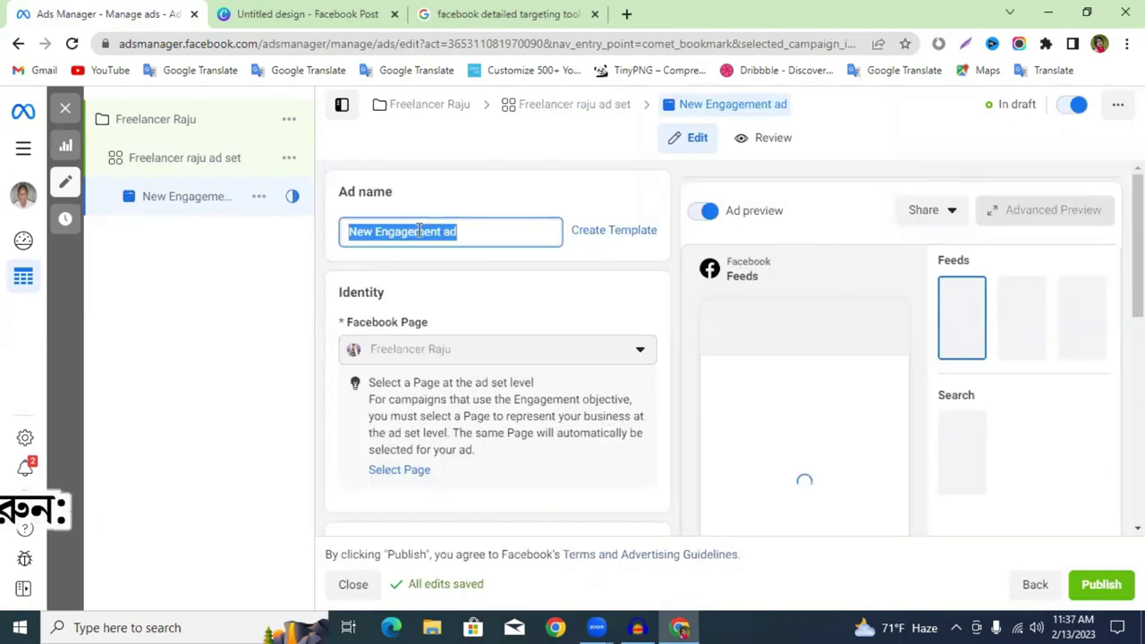
{"action": "type", "text": "fr"}
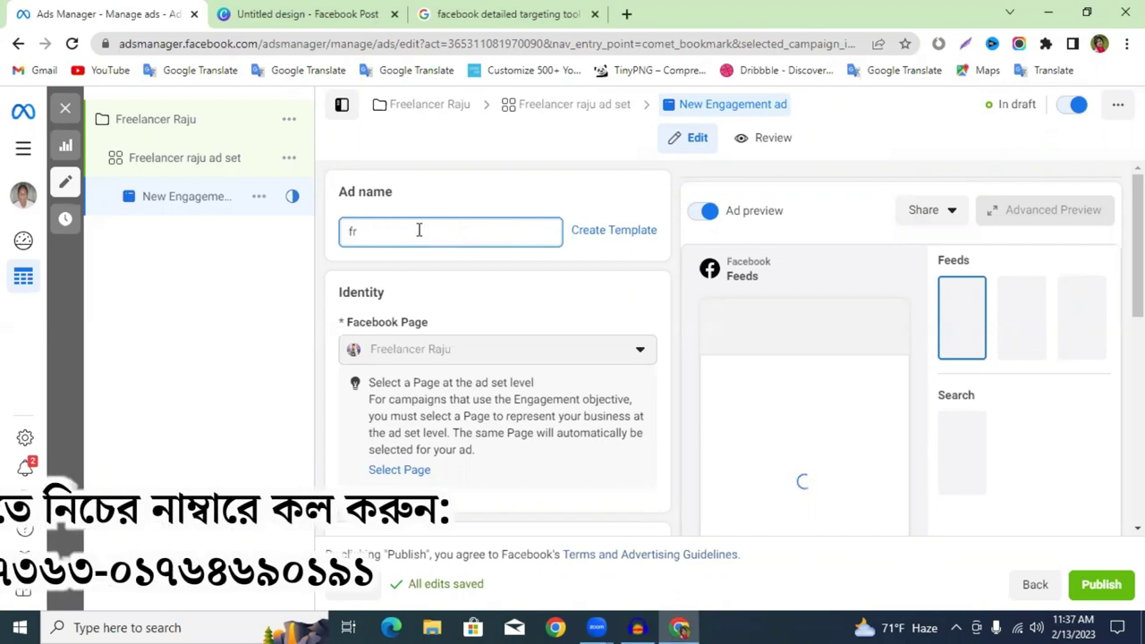
{"action": "type", "text": " ads"}
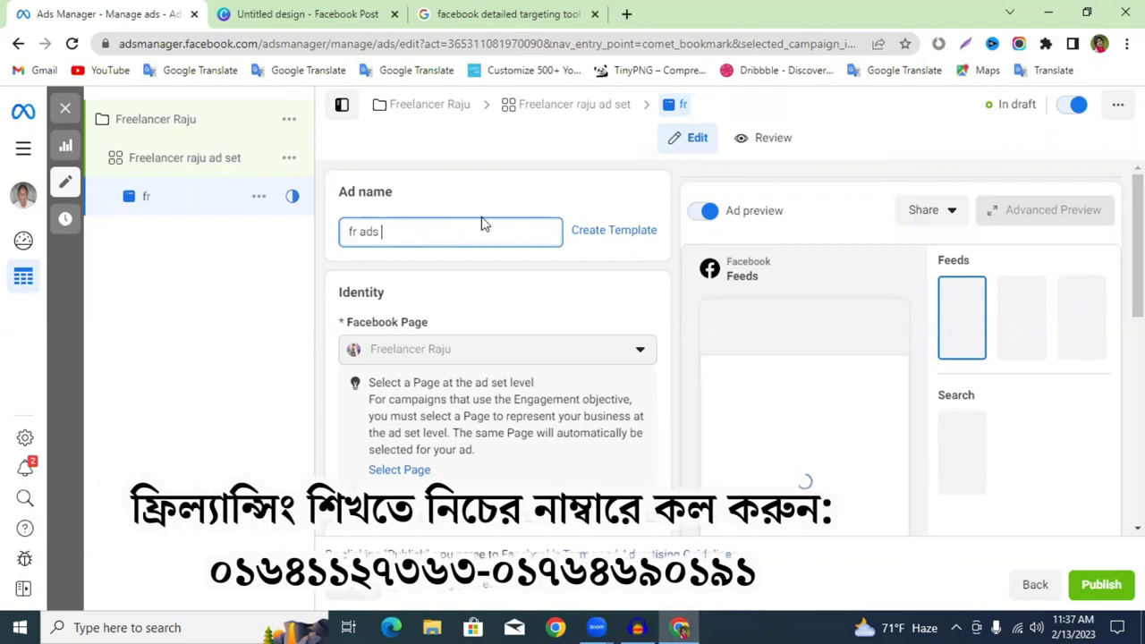
Switch to the untitled Facebook Post design in Canva, close the Google search page and browse the design templates.
{"action": "scroll", "coordinate": [616, 324], "scroll_direction": "down", "scroll_amount": 2}
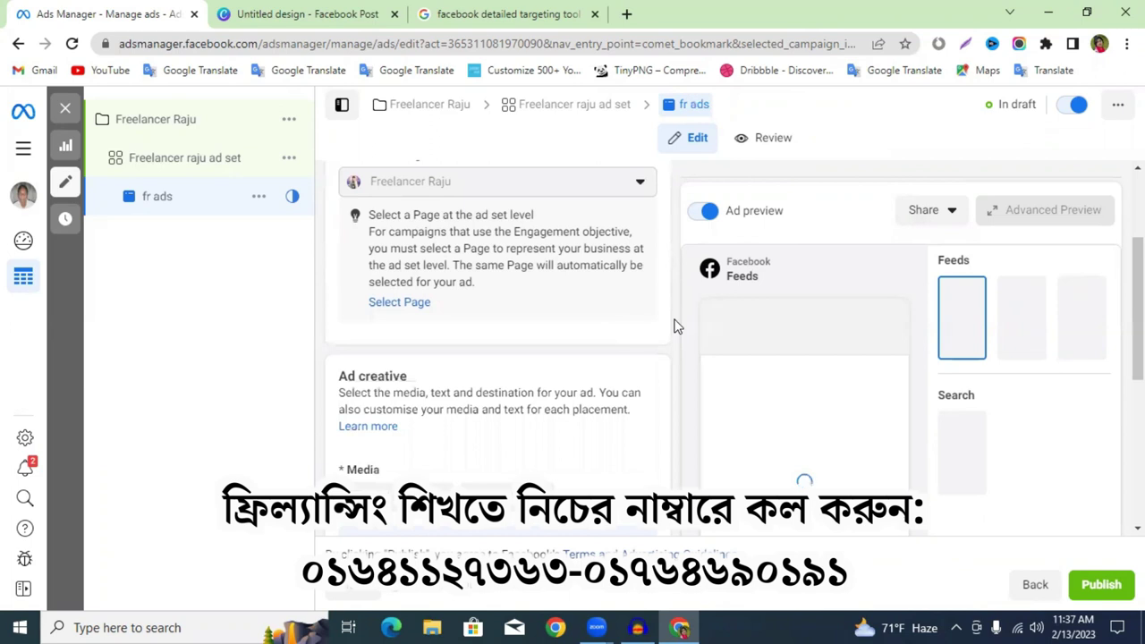
{"action": "scroll", "coordinate": [677, 326], "scroll_direction": "down", "scroll_amount": 3}
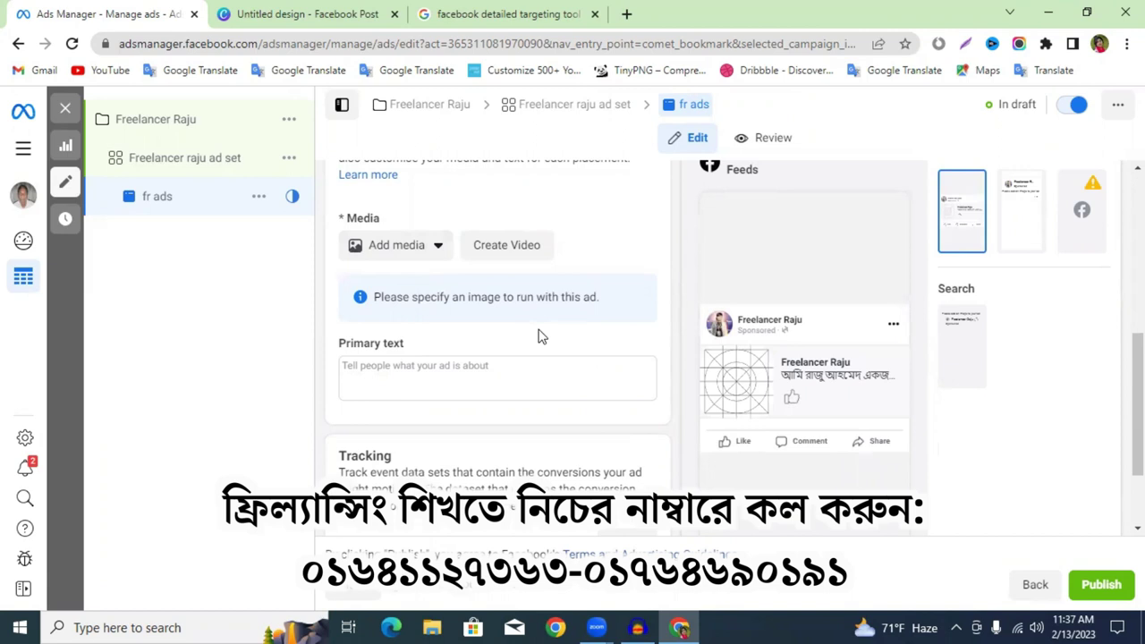
{"action": "left_click", "coordinate": [282, 13]}
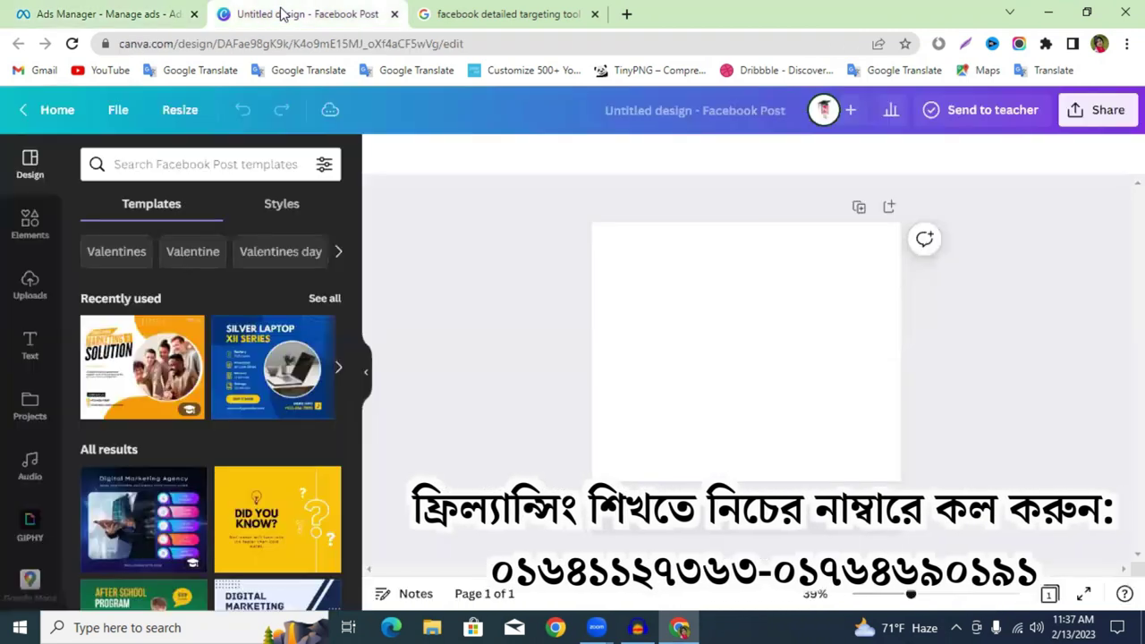
{"action": "left_click", "coordinate": [594, 14]}
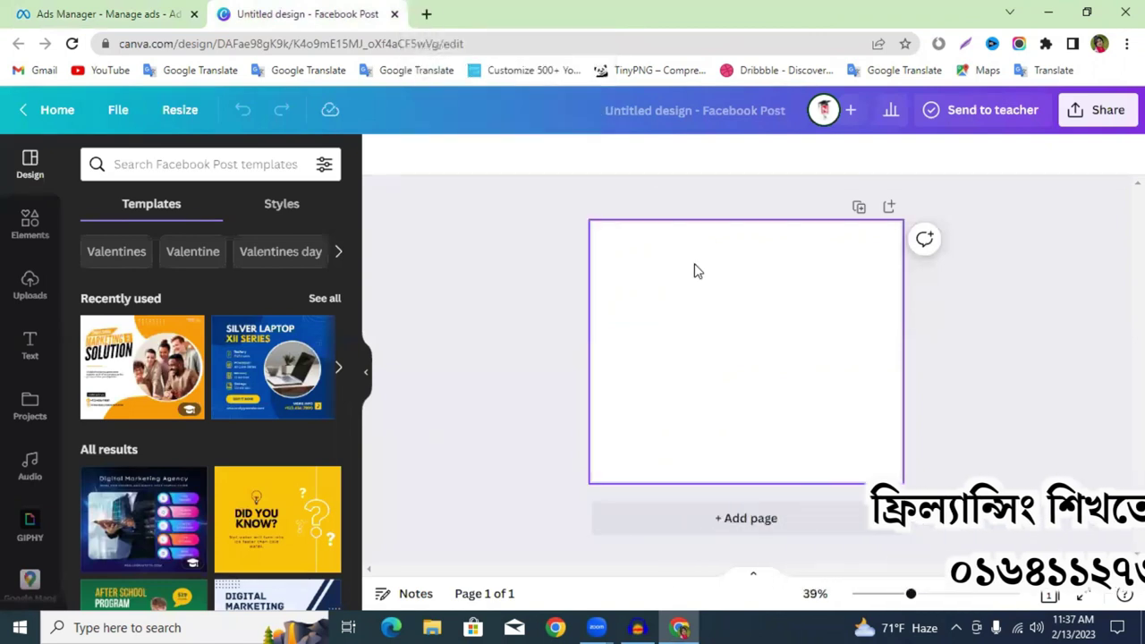
{"action": "left_click", "coordinate": [698, 271]}
{"action": "scroll", "coordinate": [274, 384], "scroll_direction": "down", "scroll_amount": 3}
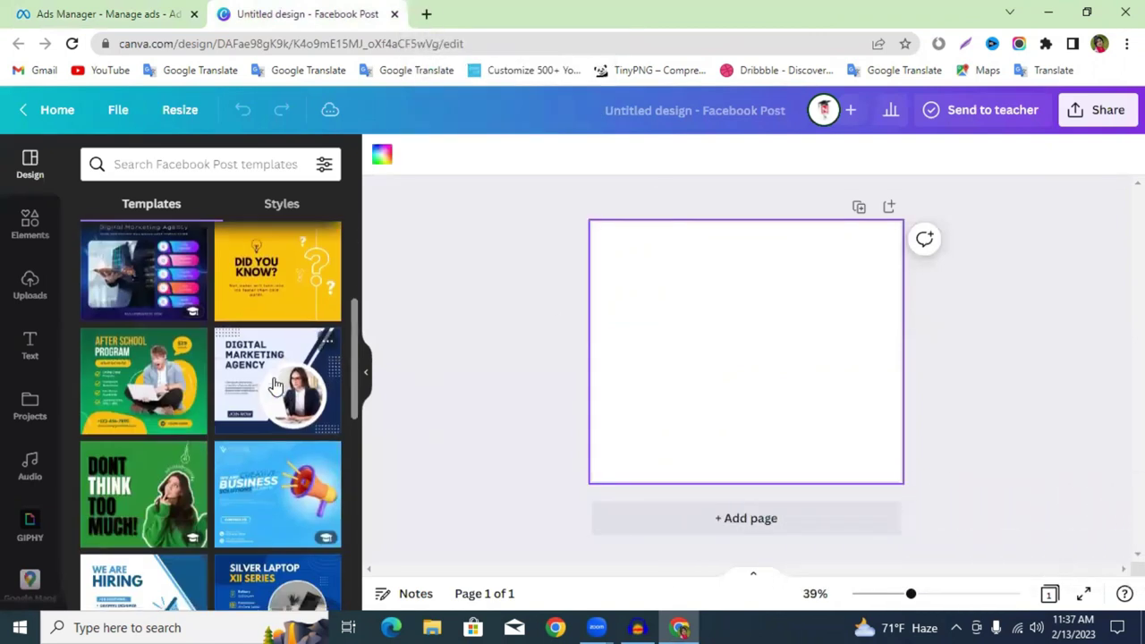
{"action": "scroll", "coordinate": [255, 436], "scroll_direction": "down", "scroll_amount": 1}
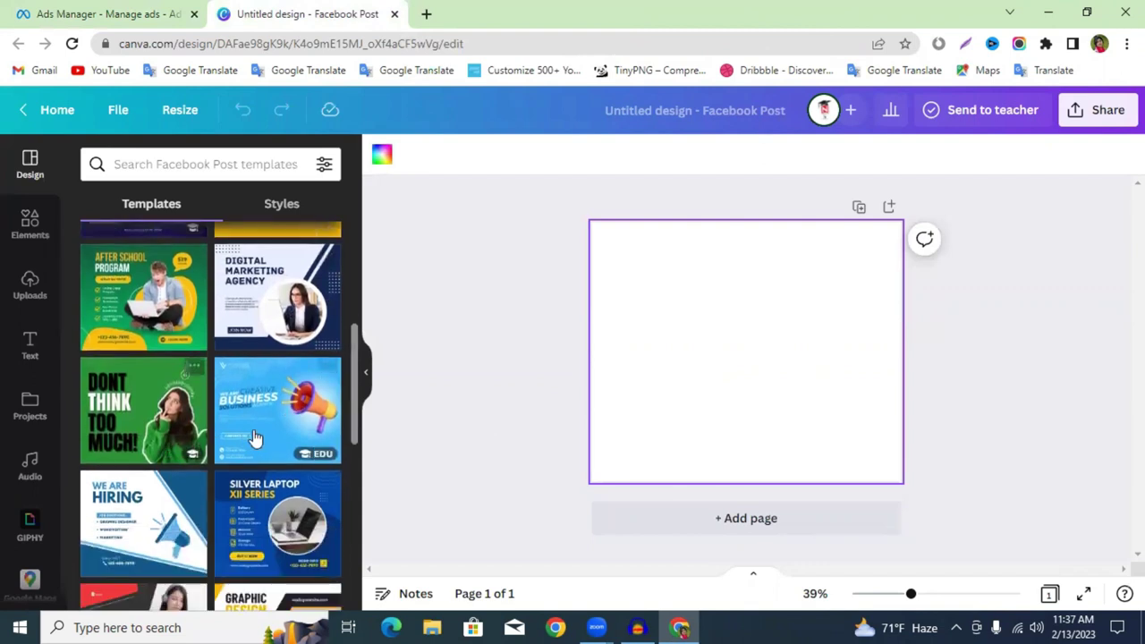
{"action": "scroll", "coordinate": [255, 436], "scroll_direction": "down", "scroll_amount": 1}
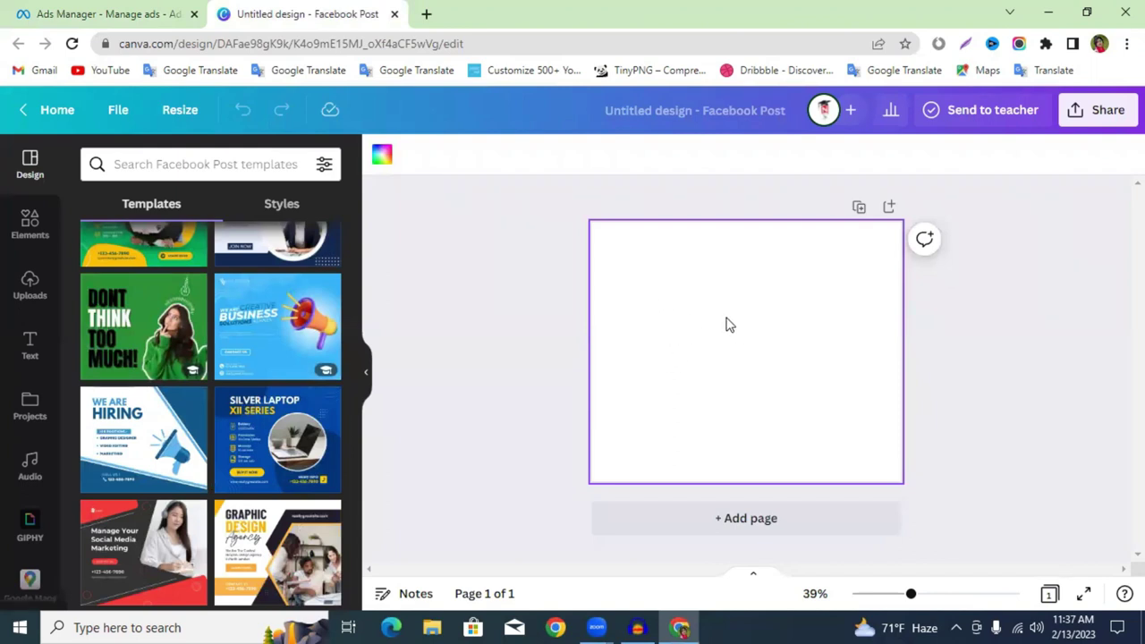
{"action": "scroll", "coordinate": [220, 350], "scroll_direction": "up", "scroll_amount": 5}
Open the uploaded images in Canva, search them for "is" and clear the search text.
{"action": "left_click", "coordinate": [30, 234]}
{"action": "left_click", "coordinate": [30, 286]}
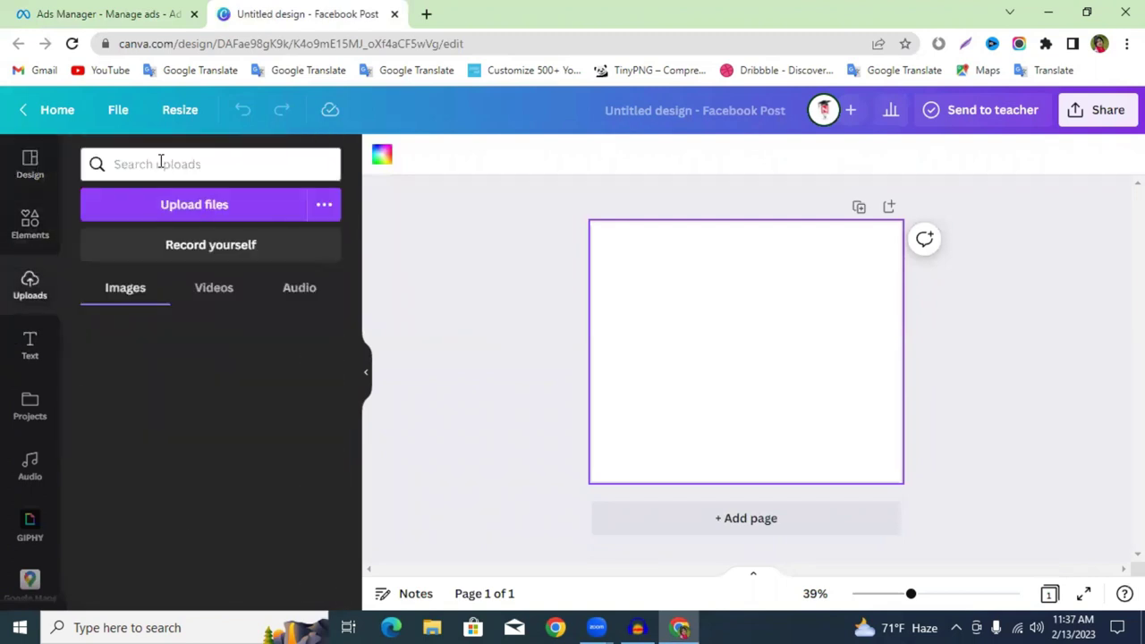
{"action": "left_click", "coordinate": [164, 162]}
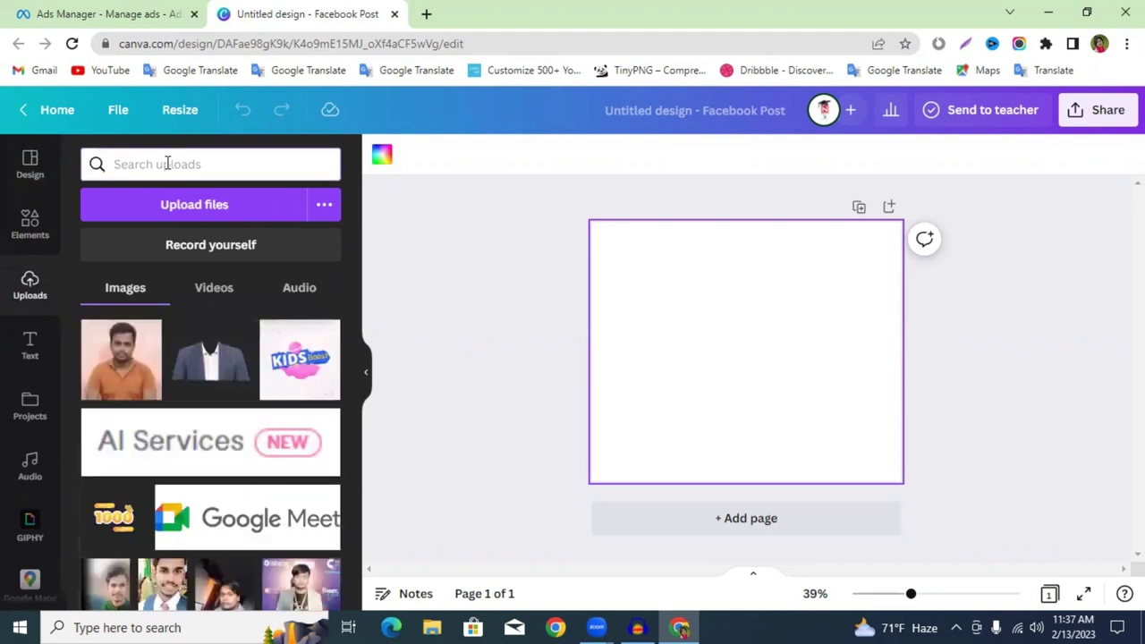
{"action": "type", "text": "is"}
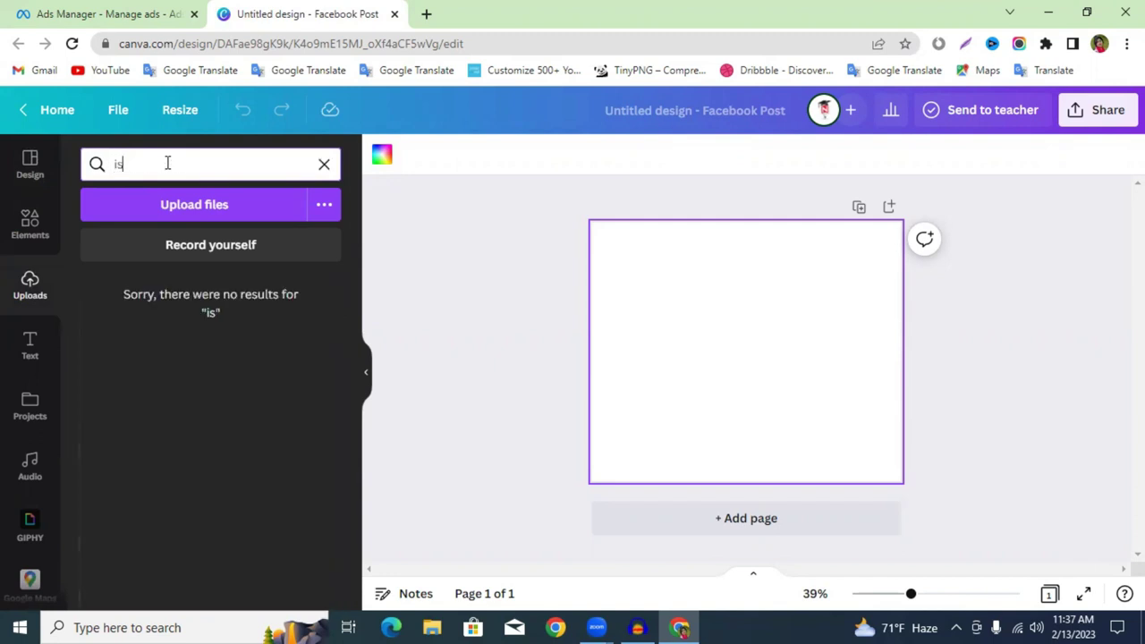
{"action": "key", "text": "BackSpace"}
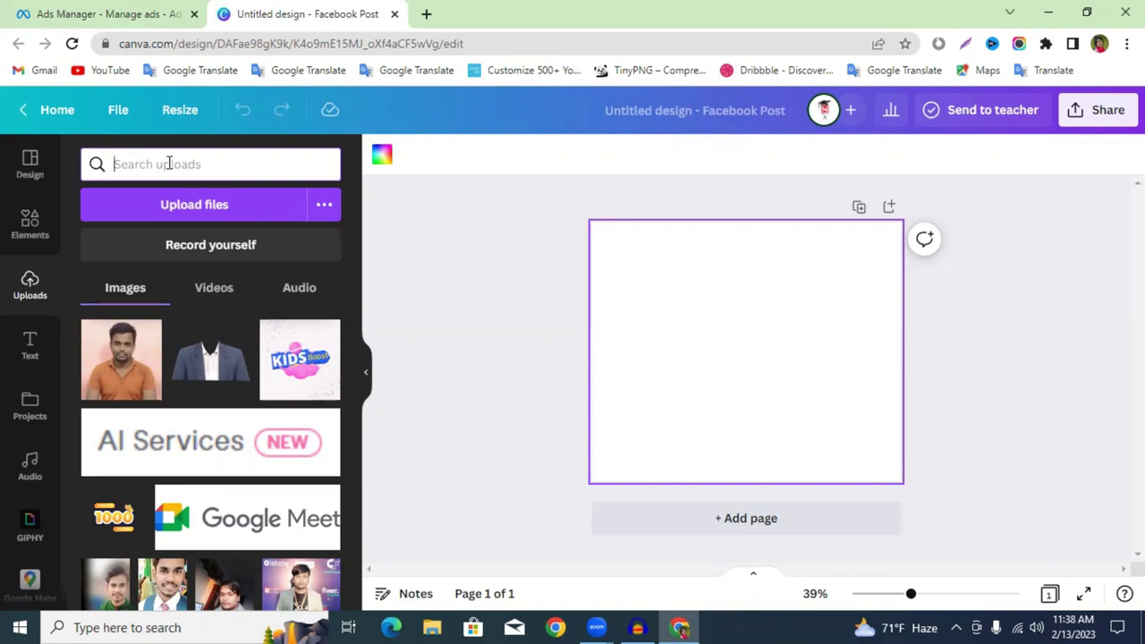
Search the Canva elements library for "qabha".
{"action": "left_click", "coordinate": [29, 226]}
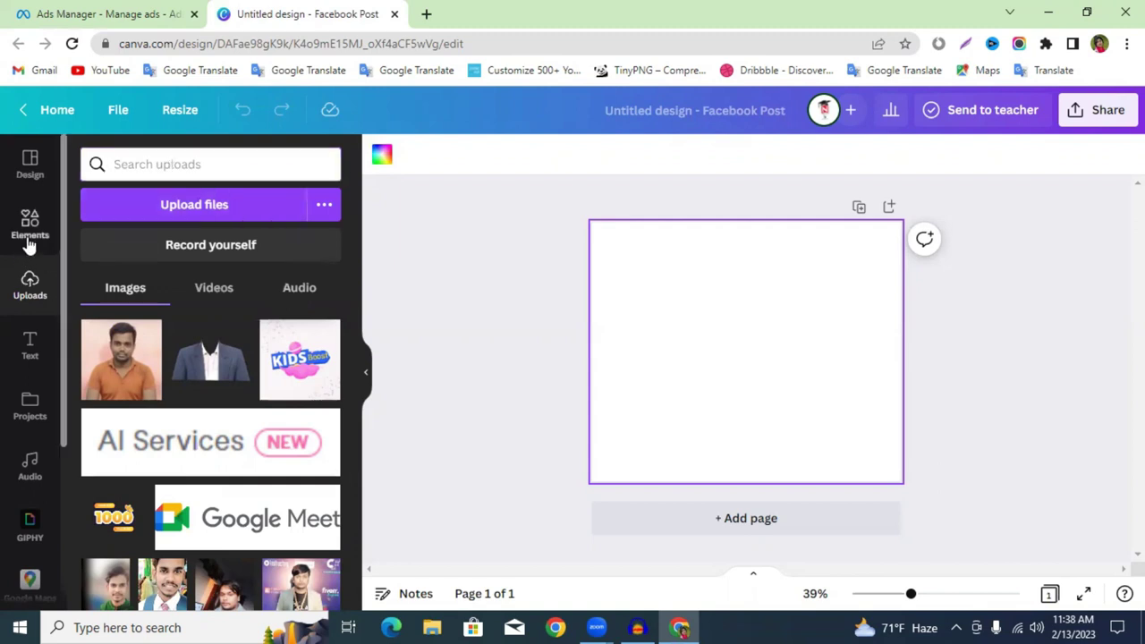
{"action": "left_click", "coordinate": [160, 164]}
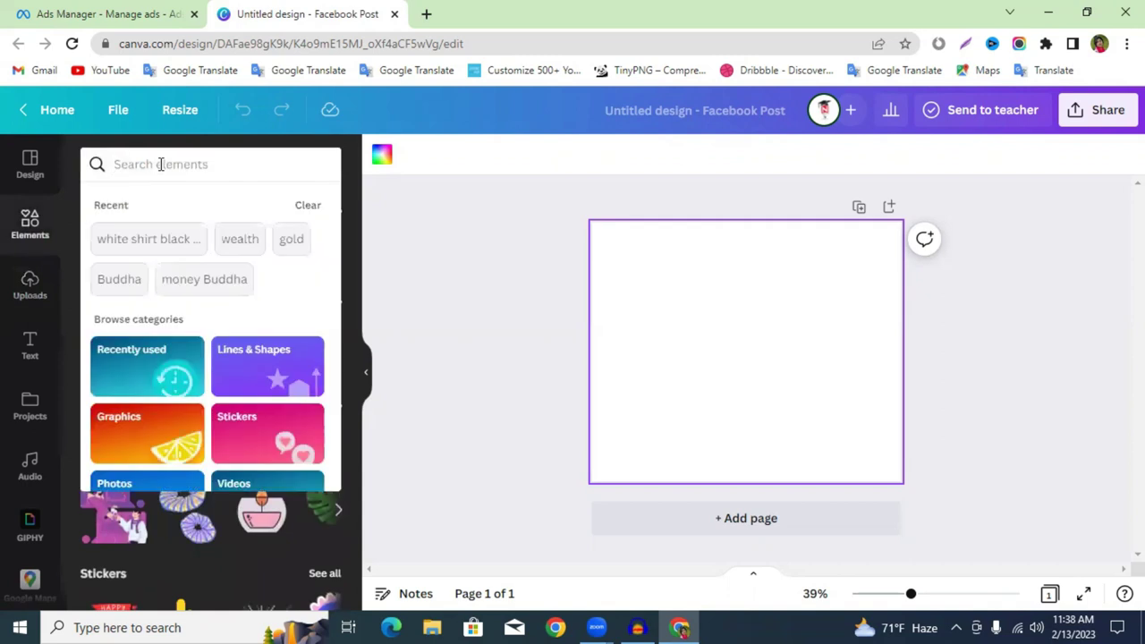
{"action": "type", "text": "islamic"}
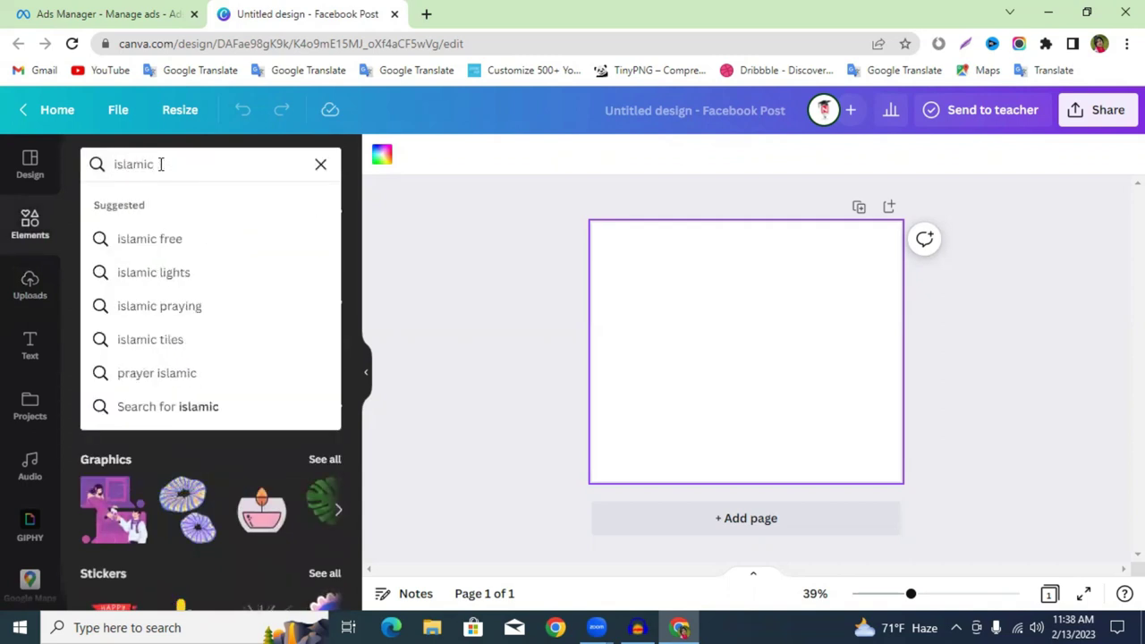
{"action": "key", "text": "BackSpace"}
{"action": "key", "text": "BackSpace"}
{"action": "key", "text": "BackSpace"}
{"action": "key", "text": "BackSpace"}
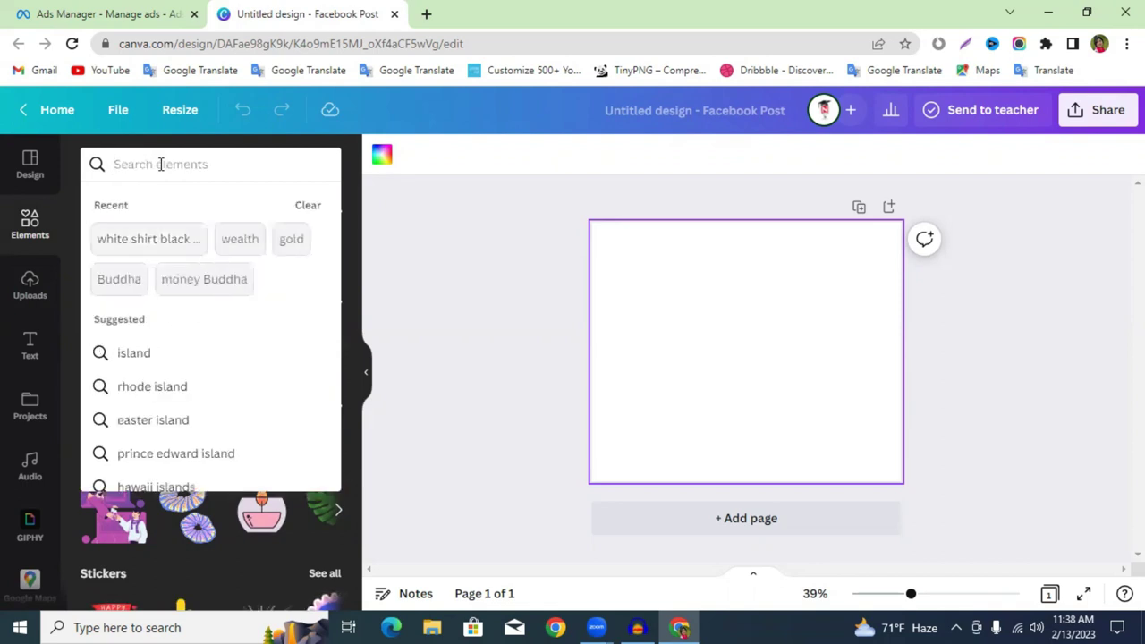
{"action": "type", "text": "q"}
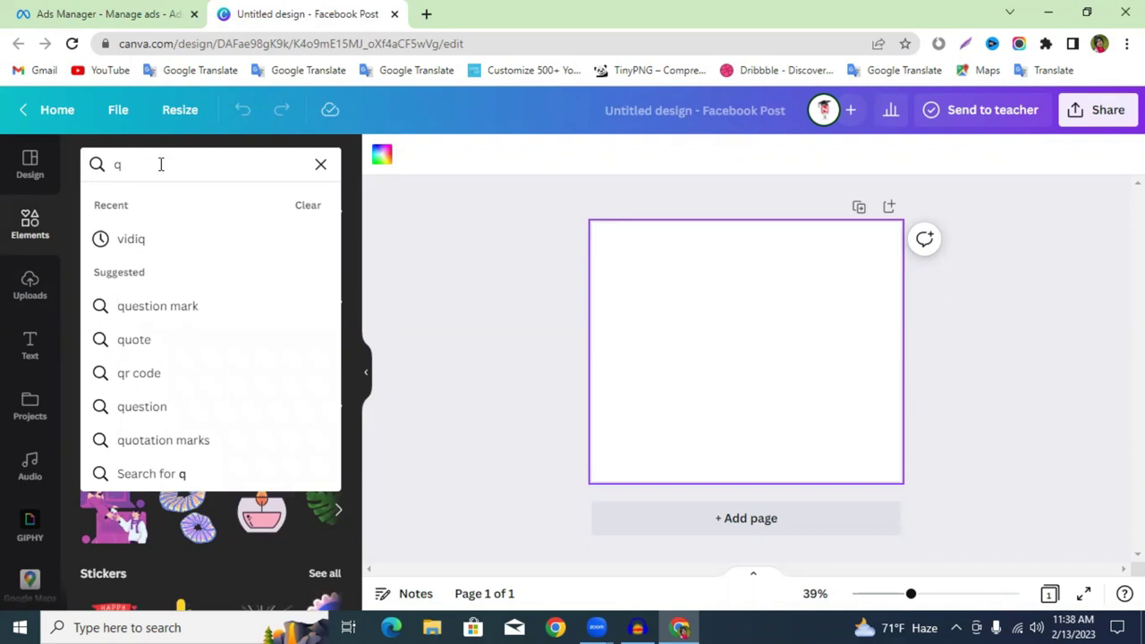
{"action": "type", "text": "abha"}
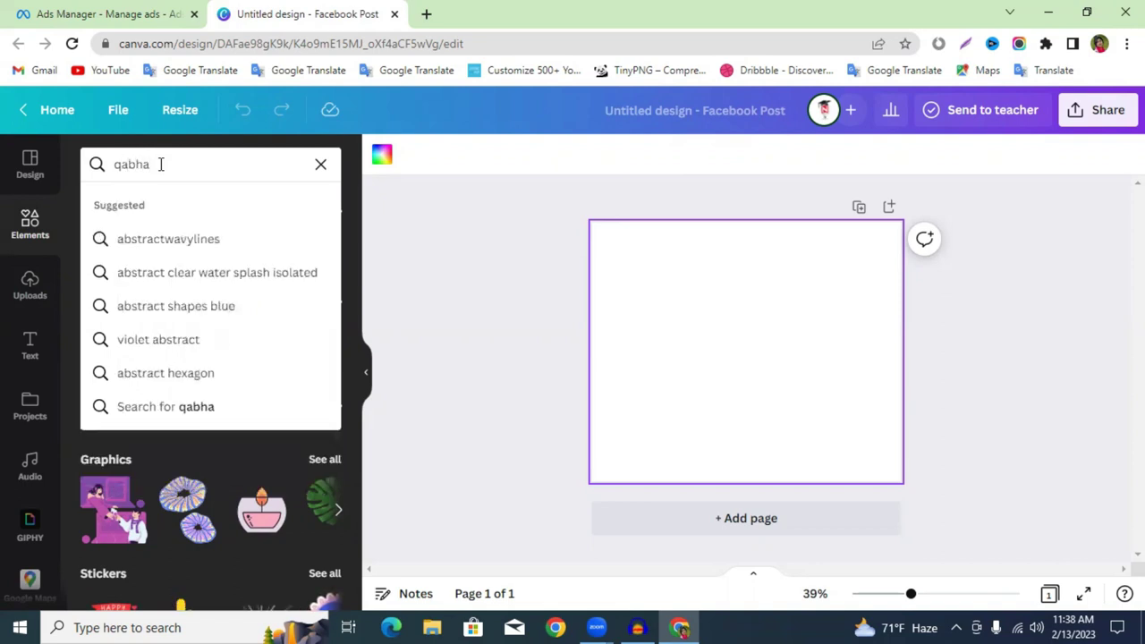
{"action": "key", "text": "Return"}
Search the elements library for "islamic" and limit the results to photos.
{"action": "double_click", "coordinate": [142, 162]}
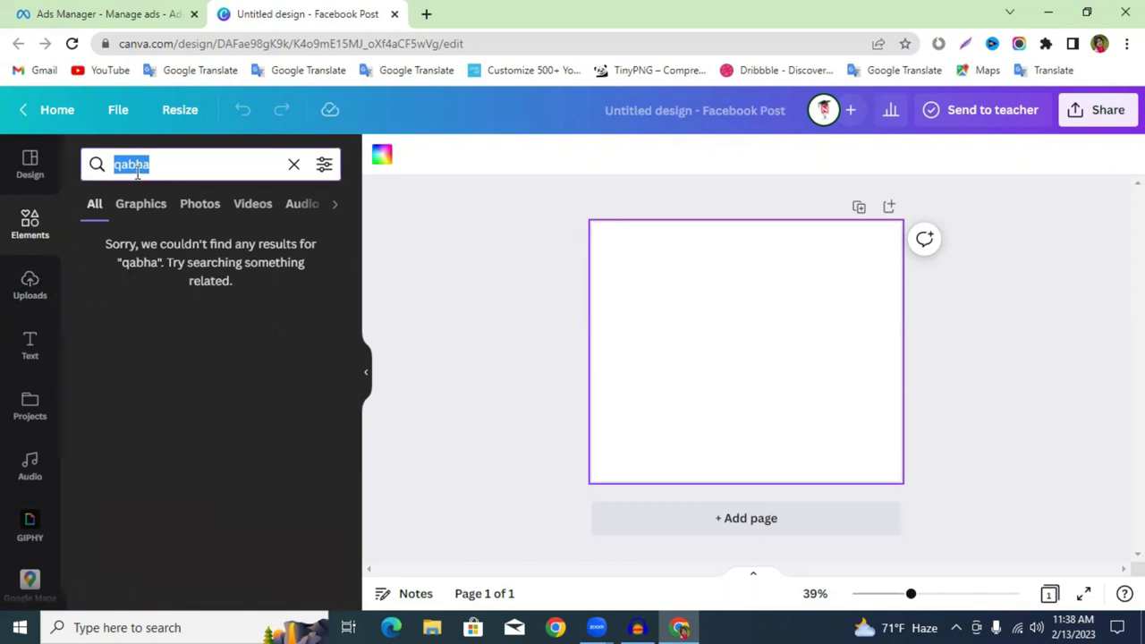
{"action": "type", "text": "islamic"}
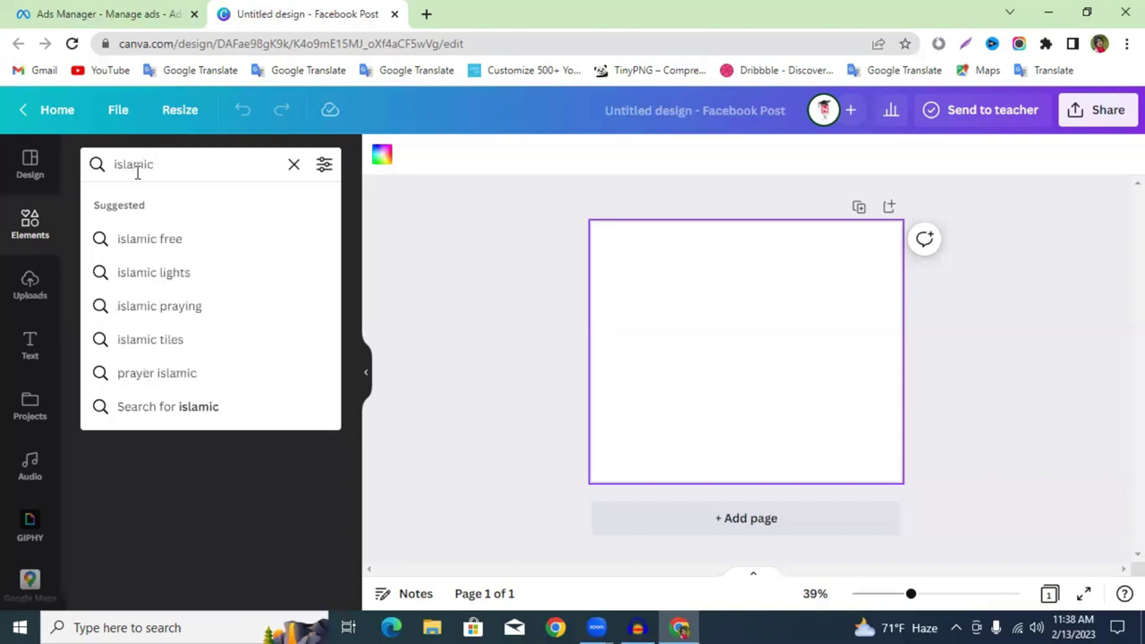
{"action": "key", "text": "Return"}
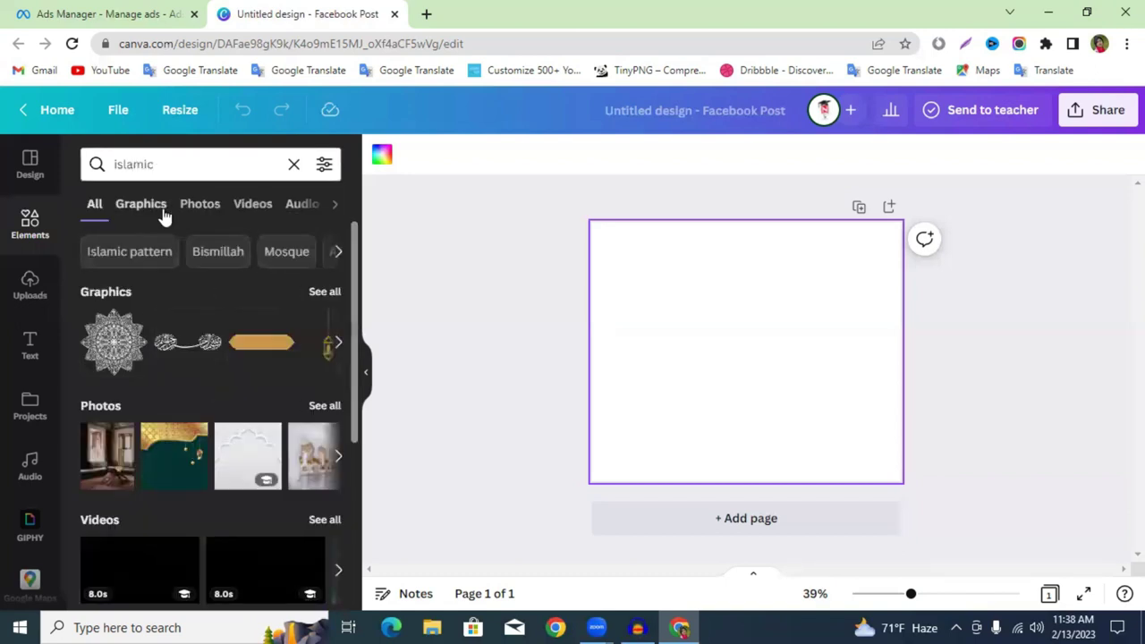
{"action": "left_click", "coordinate": [201, 206]}
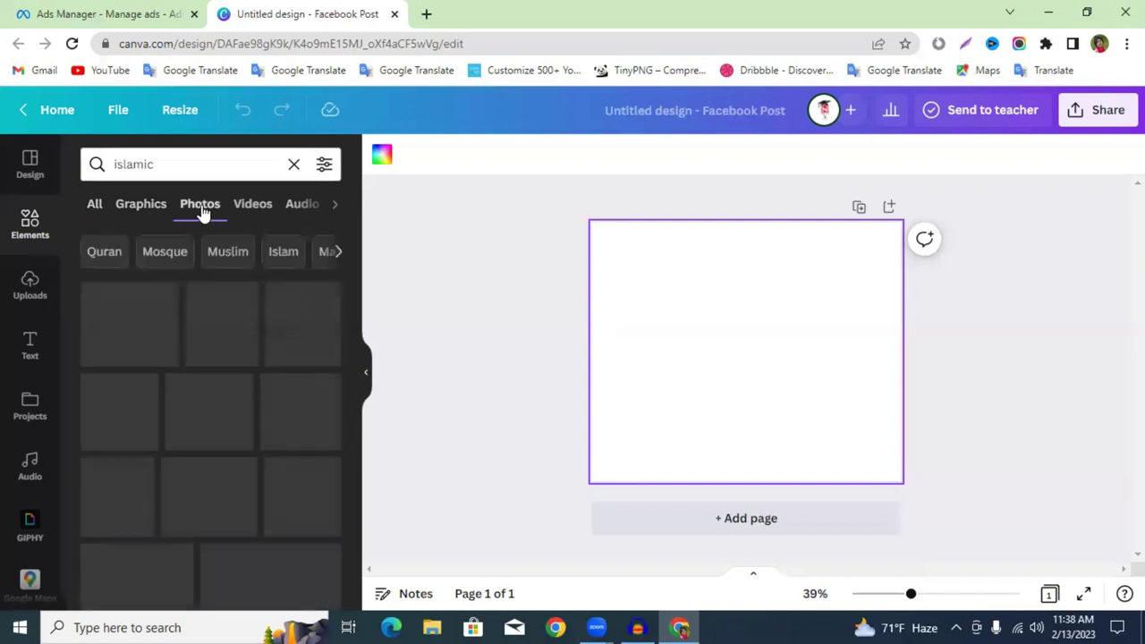
Add the photo of pilgrims beside the Kaaba to the page and enlarge it to cover the whole canvas.
{"action": "scroll", "coordinate": [251, 338], "scroll_direction": "down", "scroll_amount": 3}
{"action": "scroll", "coordinate": [249, 338], "scroll_direction": "down", "scroll_amount": 8}
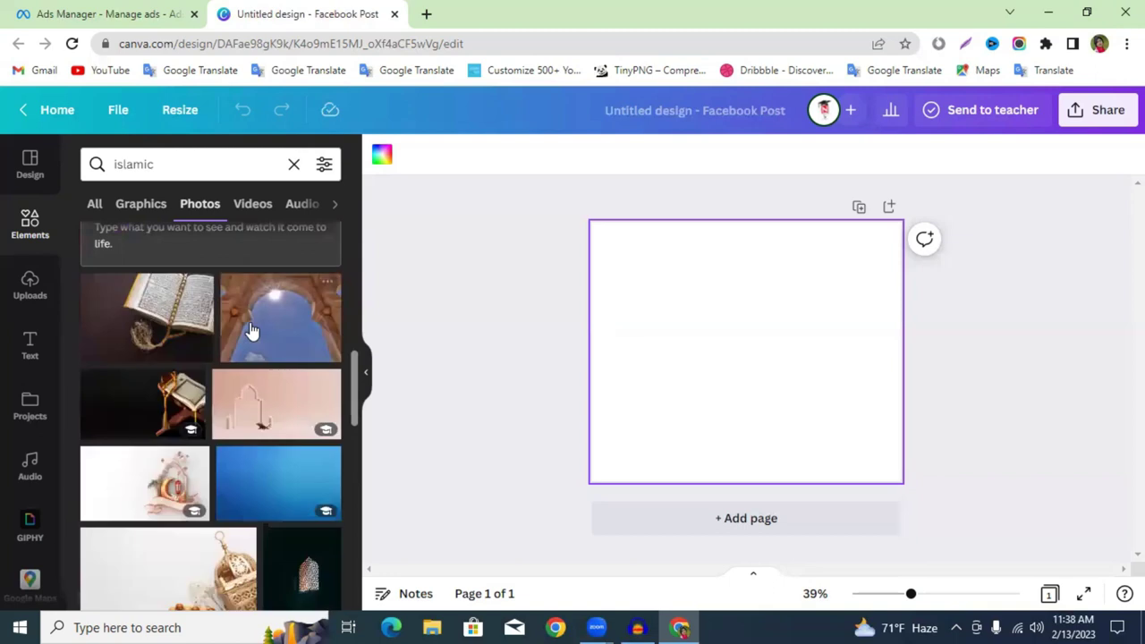
{"action": "scroll", "coordinate": [250, 330], "scroll_direction": "down", "scroll_amount": 2}
{"action": "scroll", "coordinate": [250, 330], "scroll_direction": "down", "scroll_amount": 5}
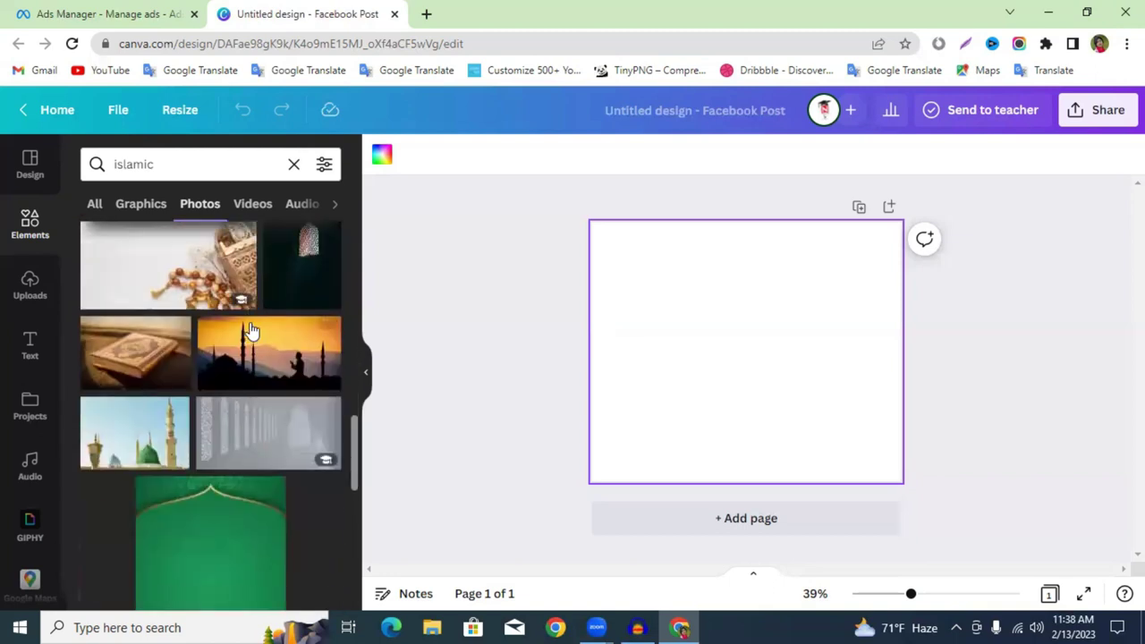
{"action": "scroll", "coordinate": [251, 330], "scroll_direction": "down", "scroll_amount": 3}
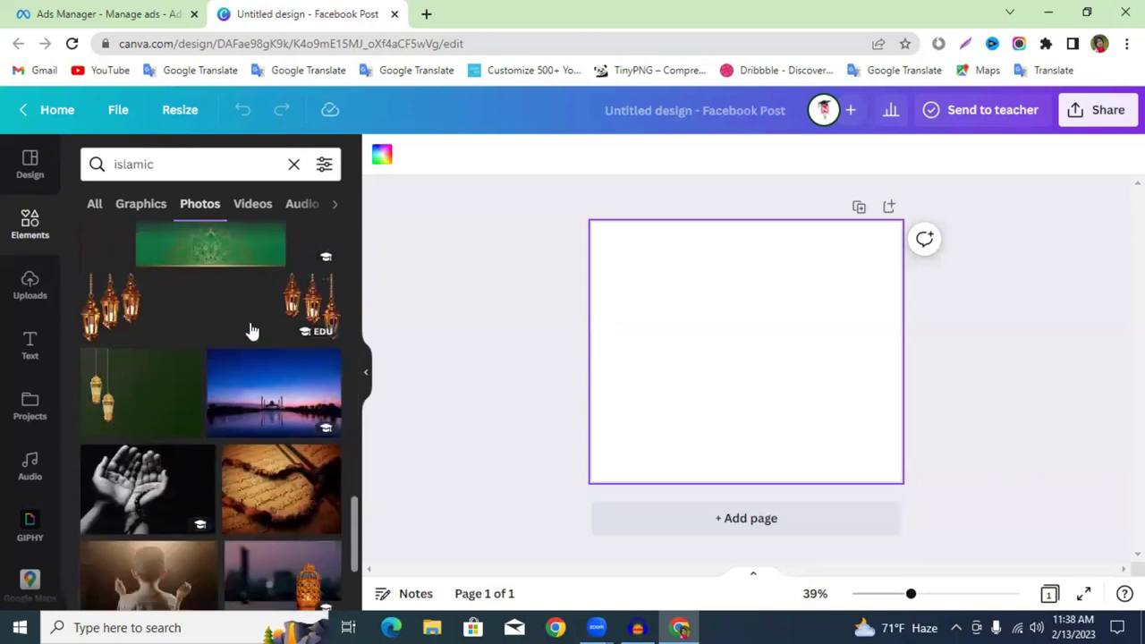
{"action": "scroll", "coordinate": [251, 330], "scroll_direction": "down", "scroll_amount": 3}
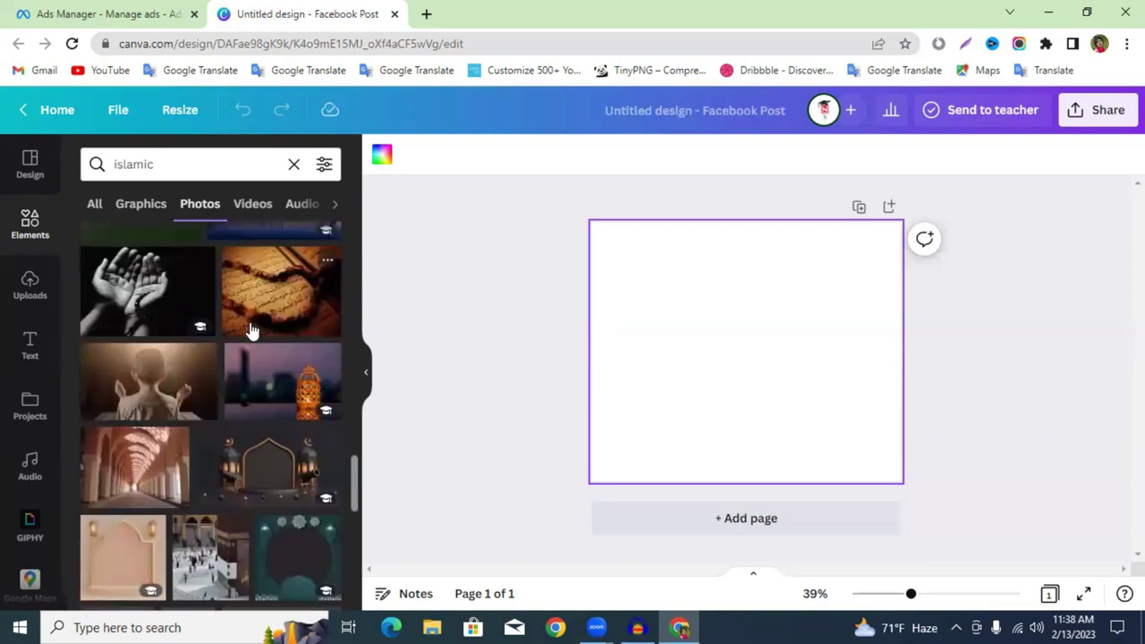
{"action": "scroll", "coordinate": [251, 330], "scroll_direction": "down", "scroll_amount": 2}
{"action": "scroll", "coordinate": [208, 383], "scroll_direction": "down", "scroll_amount": 2}
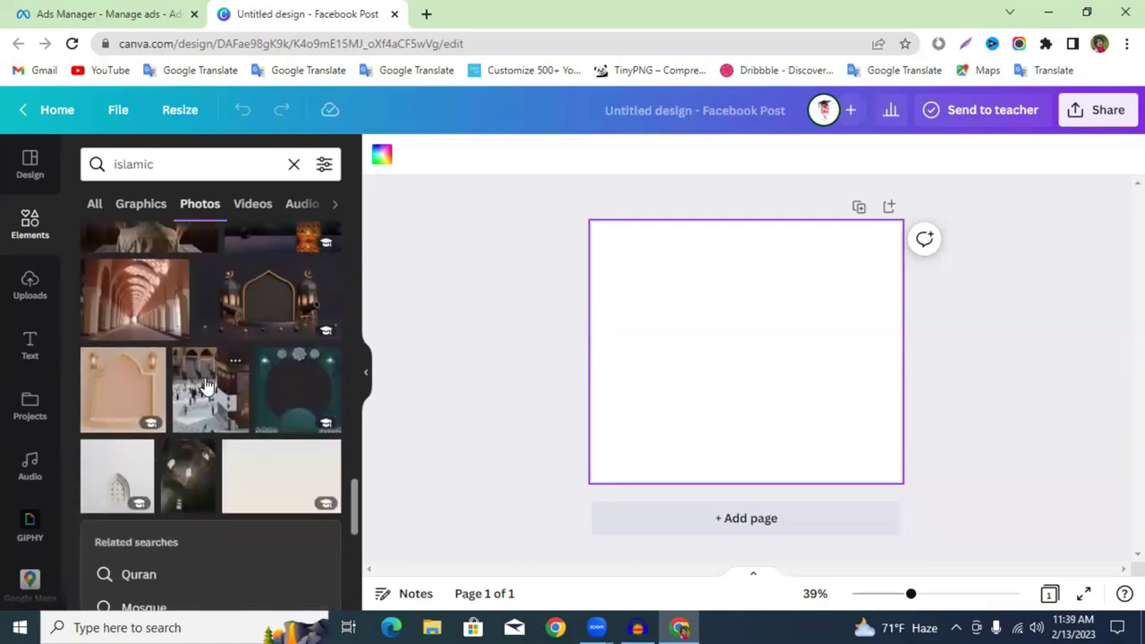
{"action": "left_click", "coordinate": [206, 385]}
{"action": "left_click_drag", "start_coordinate": [708, 353], "coordinate": [645, 328]}
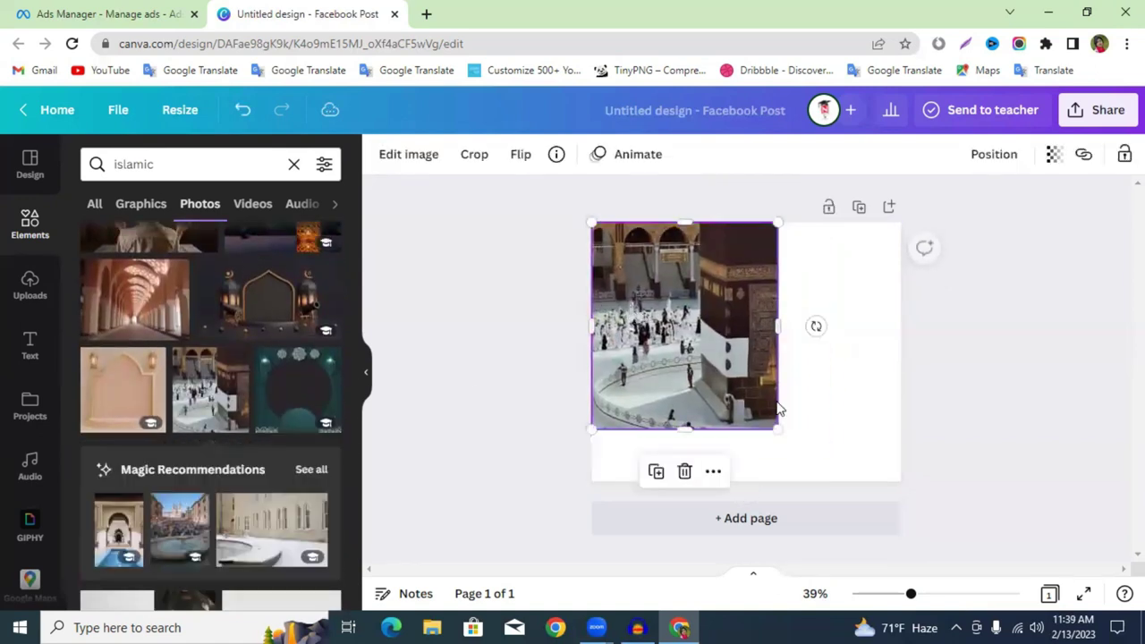
{"action": "left_click_drag", "start_coordinate": [780, 429], "coordinate": [951, 507]}
{"action": "left_click_drag", "start_coordinate": [890, 393], "coordinate": [872, 373]}
{"action": "left_click", "coordinate": [997, 355]}
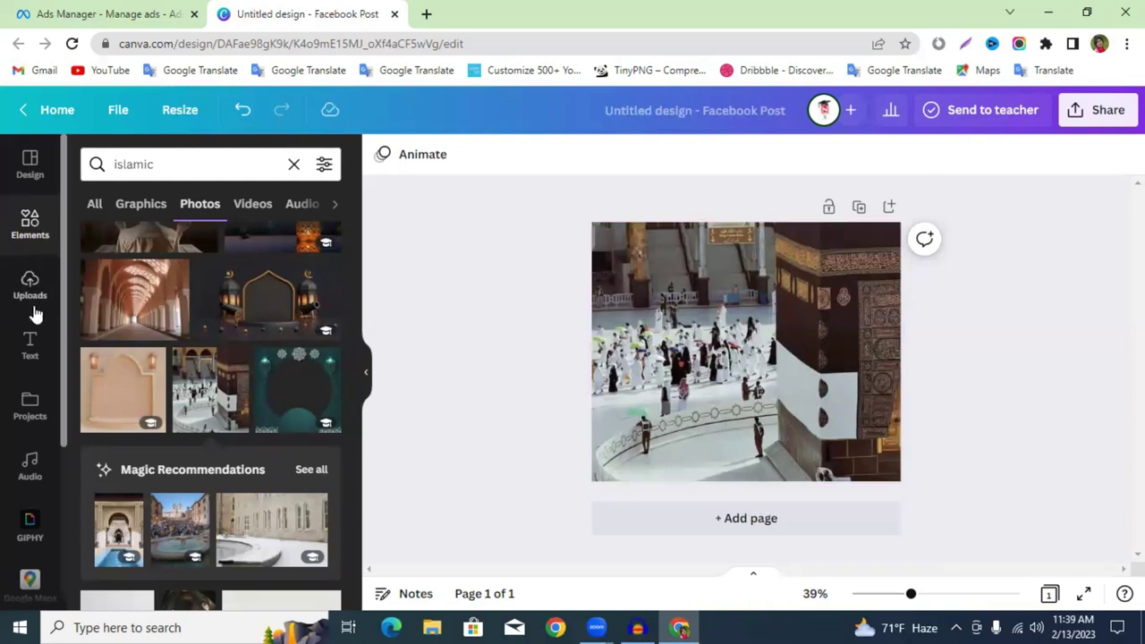
Clear the elements search and browse the available frames.
{"action": "left_click", "coordinate": [183, 170]}
{"action": "left_click", "coordinate": [295, 165]}
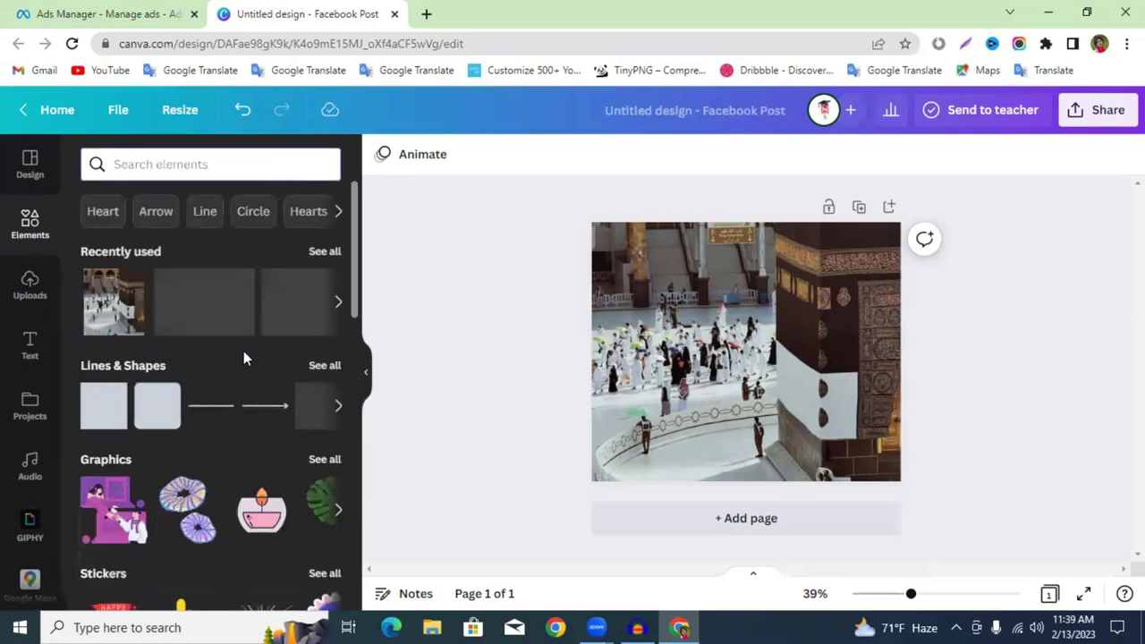
{"action": "scroll", "coordinate": [243, 350], "scroll_direction": "down", "scroll_amount": 5}
{"action": "scroll", "coordinate": [243, 350], "scroll_direction": "down", "scroll_amount": 6}
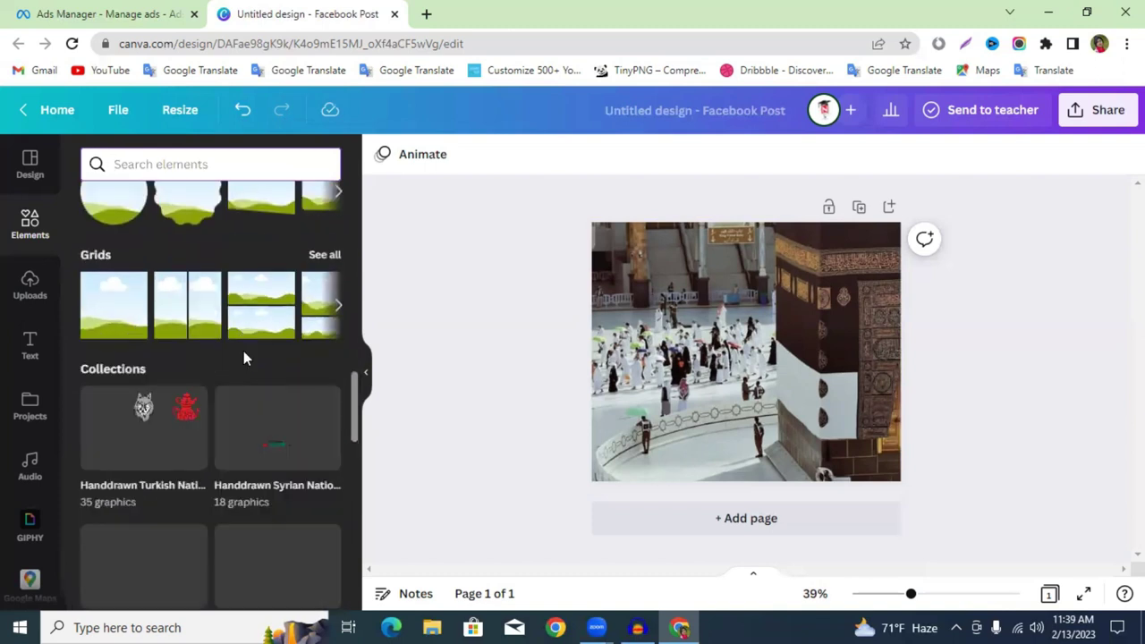
{"action": "scroll", "coordinate": [284, 349], "scroll_direction": "up", "scroll_amount": 3}
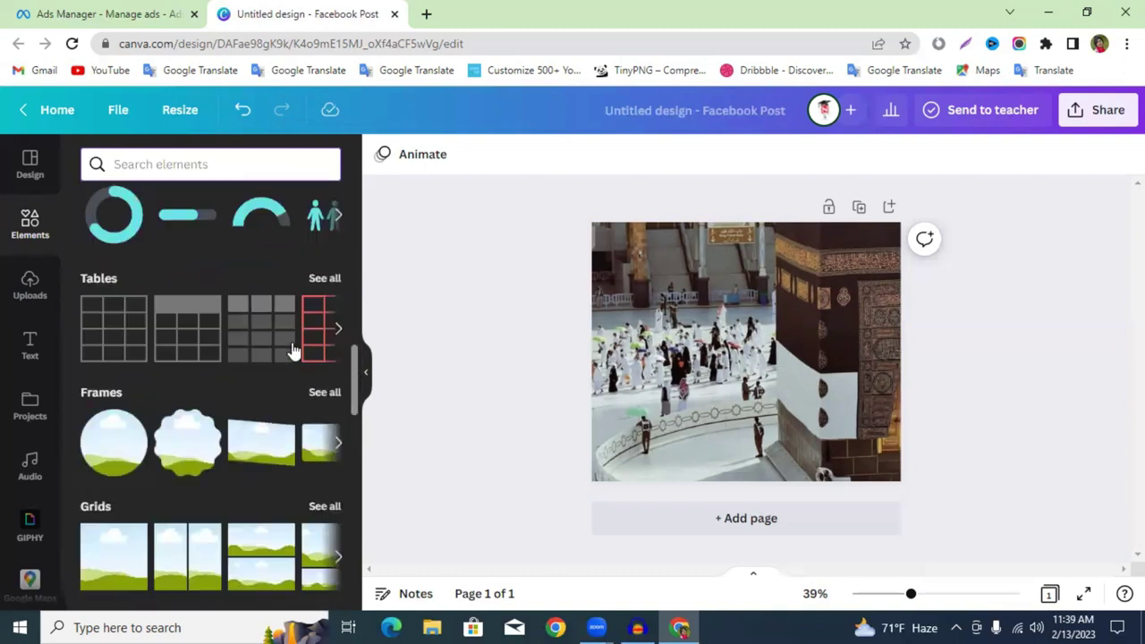
{"action": "left_click", "coordinate": [322, 394]}
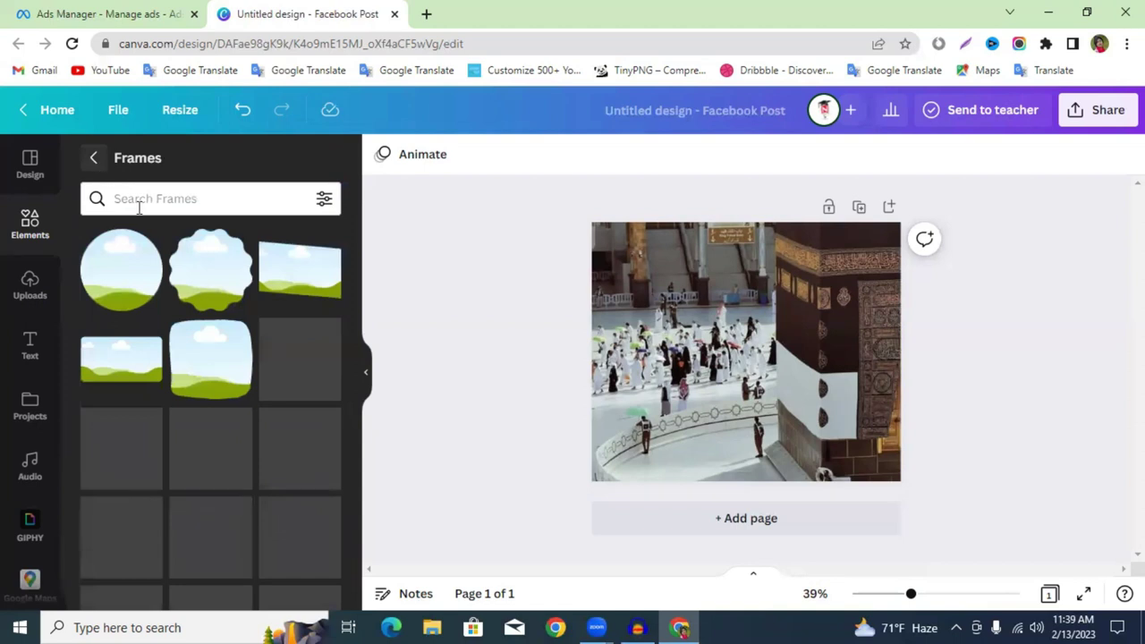
{"action": "scroll", "coordinate": [225, 339], "scroll_direction": "down", "scroll_amount": 2}
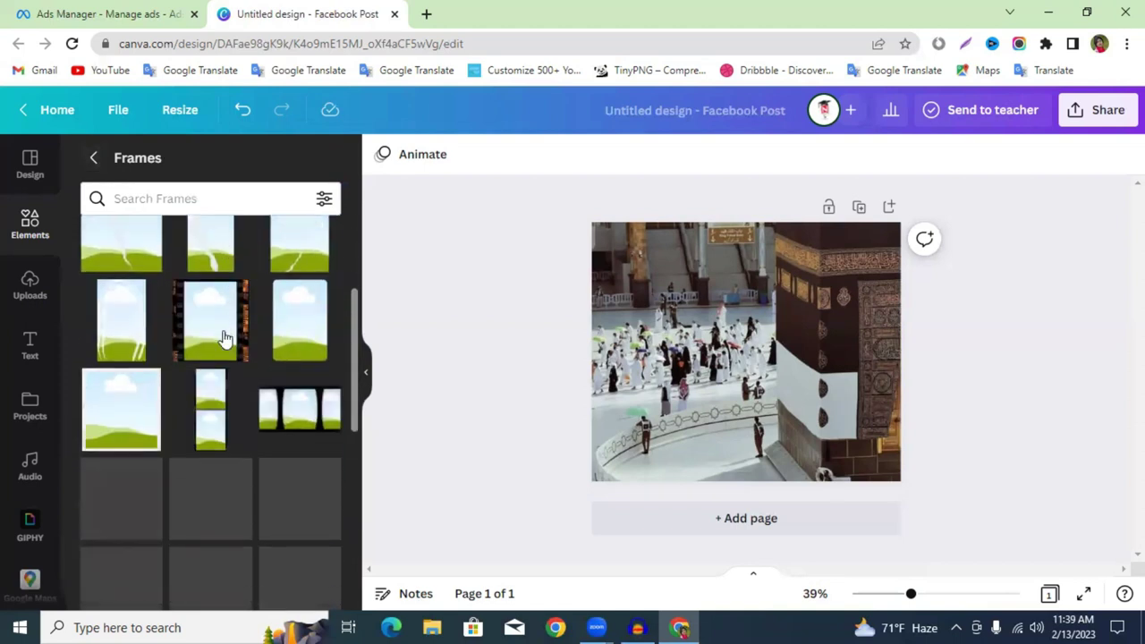
{"action": "scroll", "coordinate": [225, 338], "scroll_direction": "down", "scroll_amount": 3}
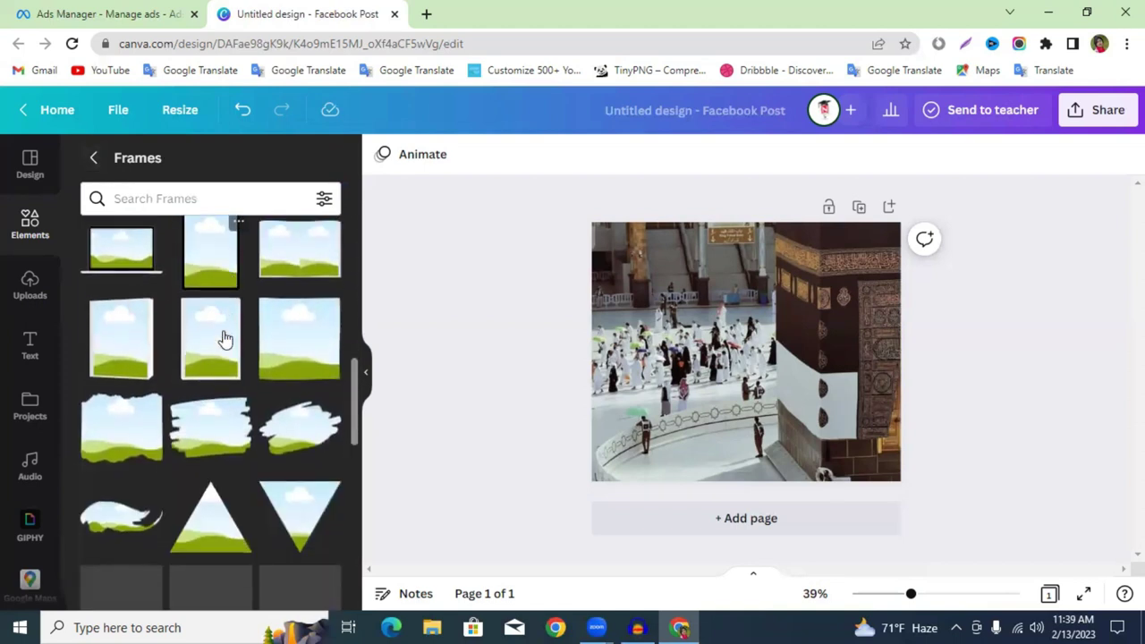
{"action": "scroll", "coordinate": [225, 338], "scroll_direction": "down", "scroll_amount": 5}
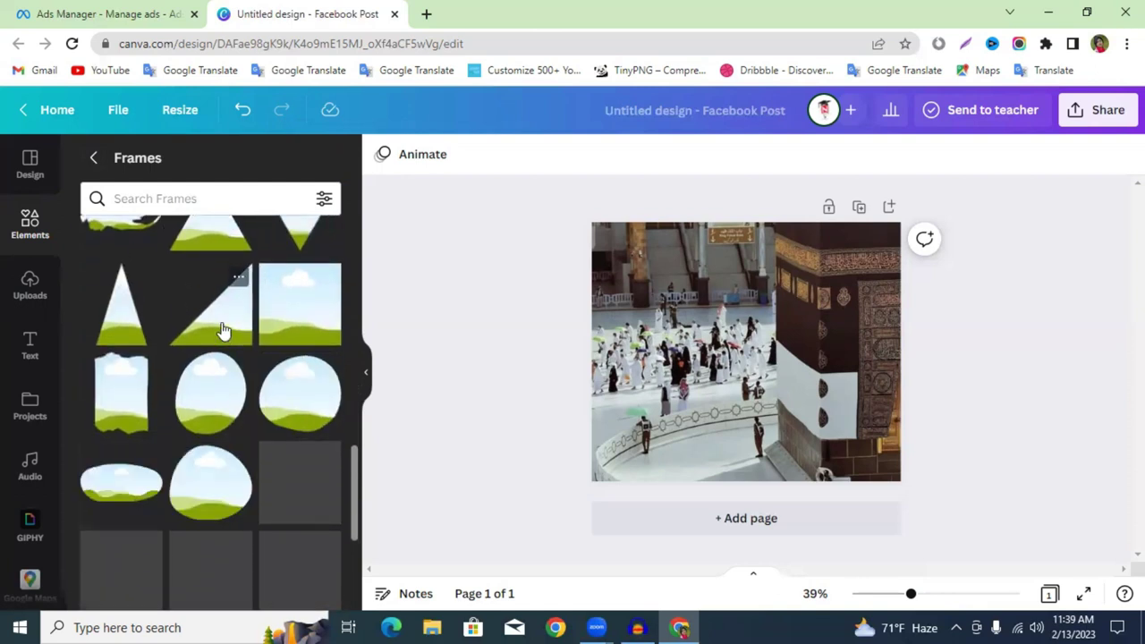
{"action": "scroll", "coordinate": [214, 304], "scroll_direction": "down", "scroll_amount": 5}
{"action": "scroll", "coordinate": [209, 288], "scroll_direction": "down", "scroll_amount": 5}
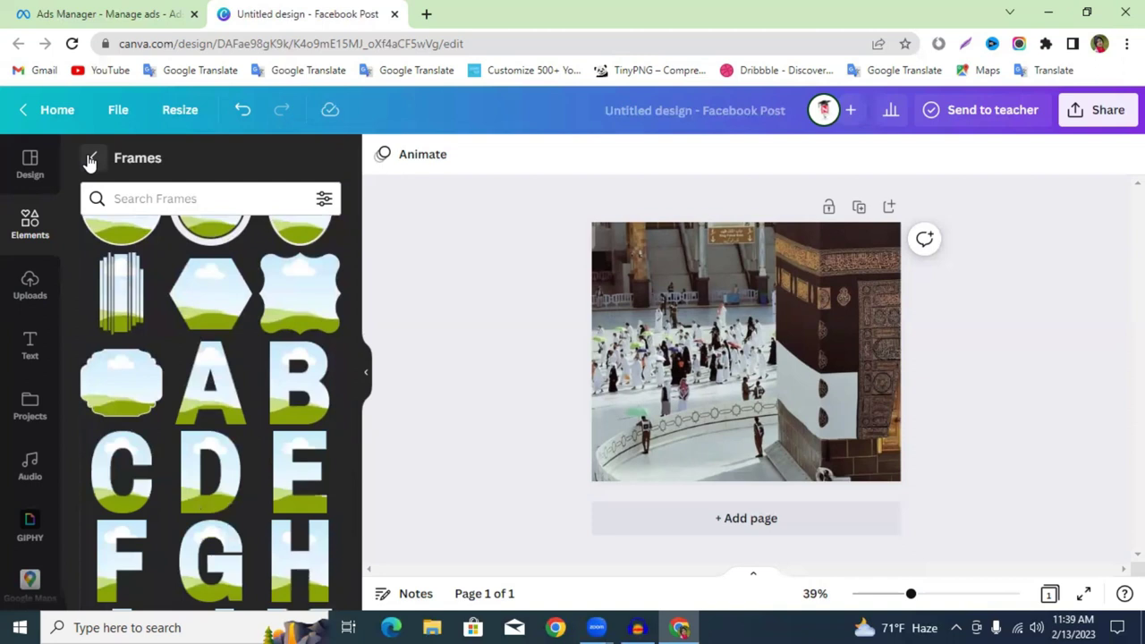
{"action": "left_click", "coordinate": [90, 159]}
Add the rounded speech bubble from the lines and shapes collection and place it over the photo's lower-right corner.
{"action": "scroll", "coordinate": [258, 361], "scroll_direction": "down", "scroll_amount": 1}
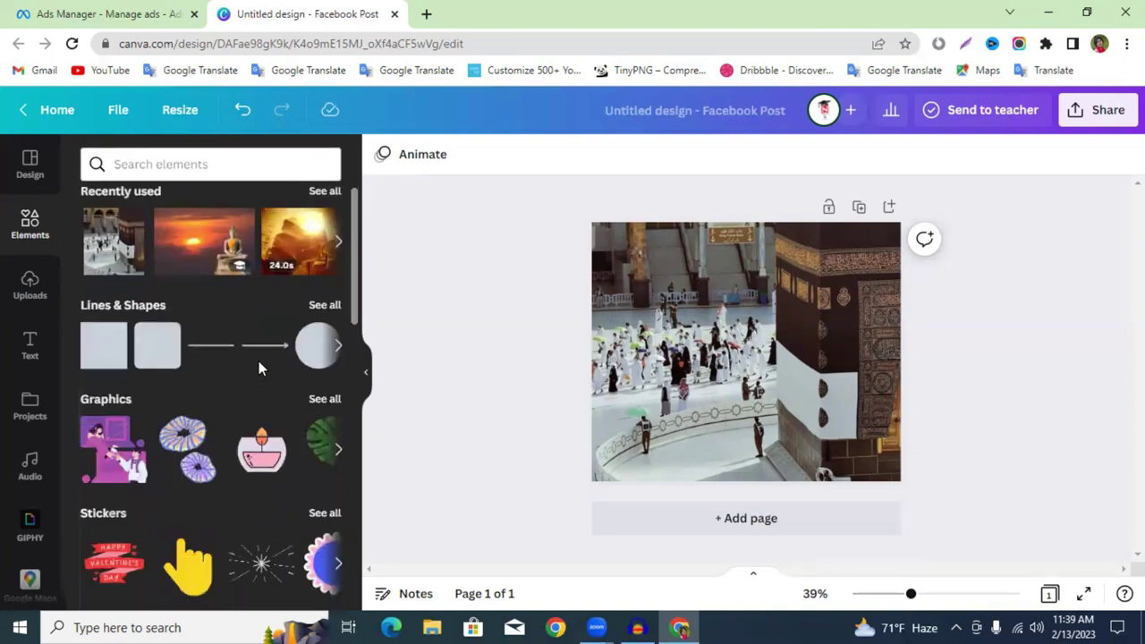
{"action": "scroll", "coordinate": [259, 360], "scroll_direction": "down", "scroll_amount": 2}
{"action": "left_click", "coordinate": [324, 197]}
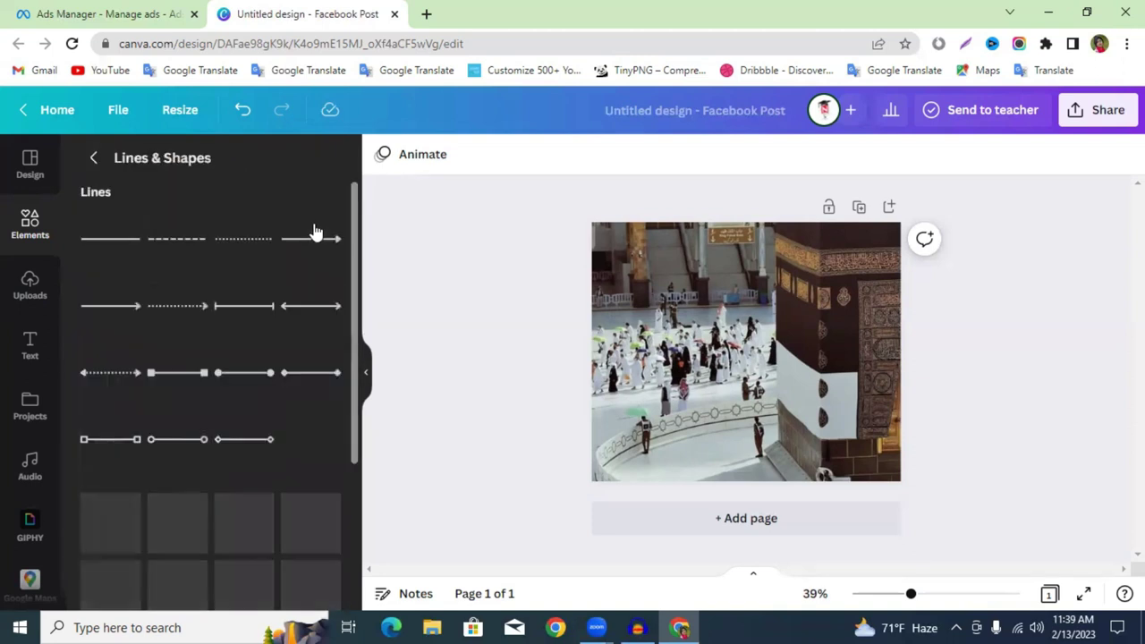
{"action": "scroll", "coordinate": [294, 352], "scroll_direction": "down", "scroll_amount": 4}
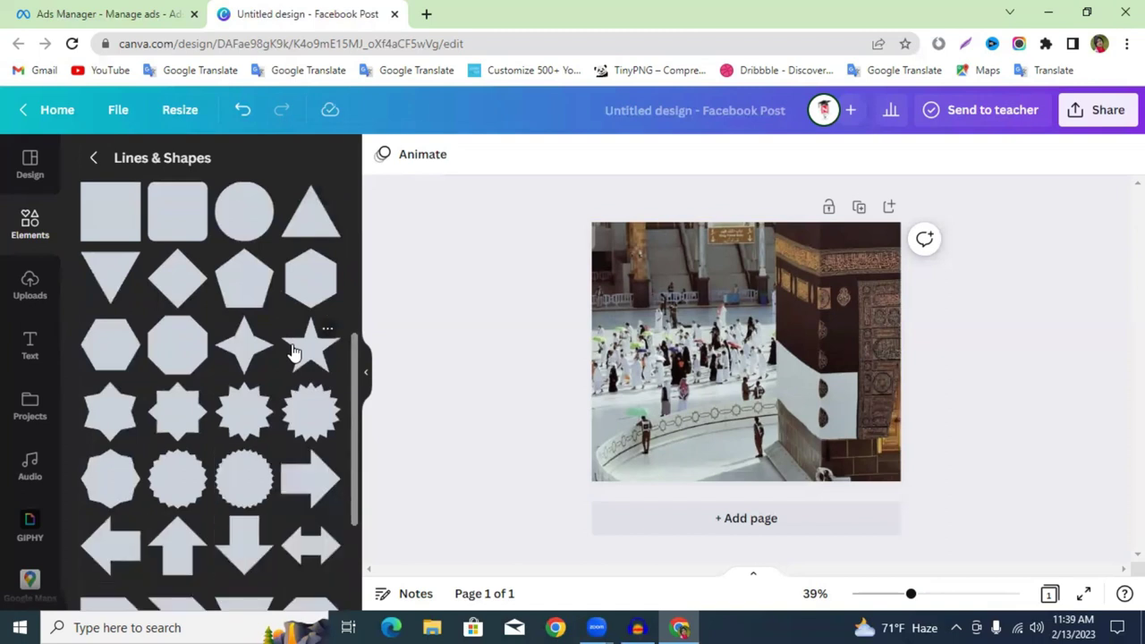
{"action": "scroll", "coordinate": [295, 353], "scroll_direction": "down", "scroll_amount": 1}
{"action": "scroll", "coordinate": [301, 348], "scroll_direction": "down", "scroll_amount": 2}
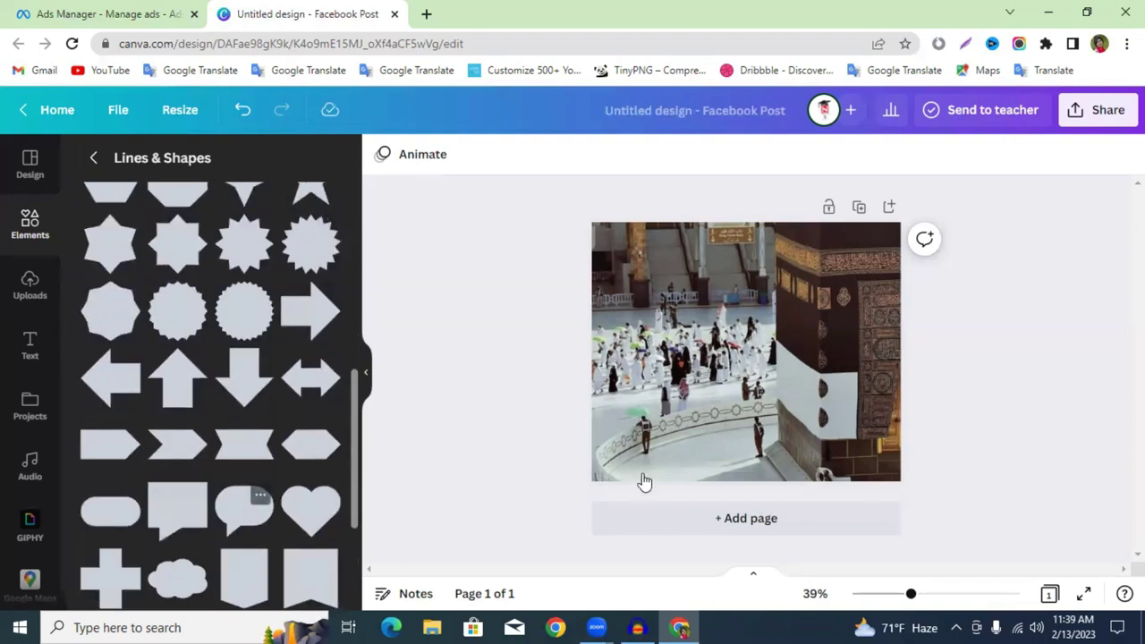
{"action": "left_click_drag", "start_coordinate": [747, 352], "coordinate": [761, 372]}
{"action": "left_click_drag", "start_coordinate": [830, 448], "coordinate": [846, 436]}
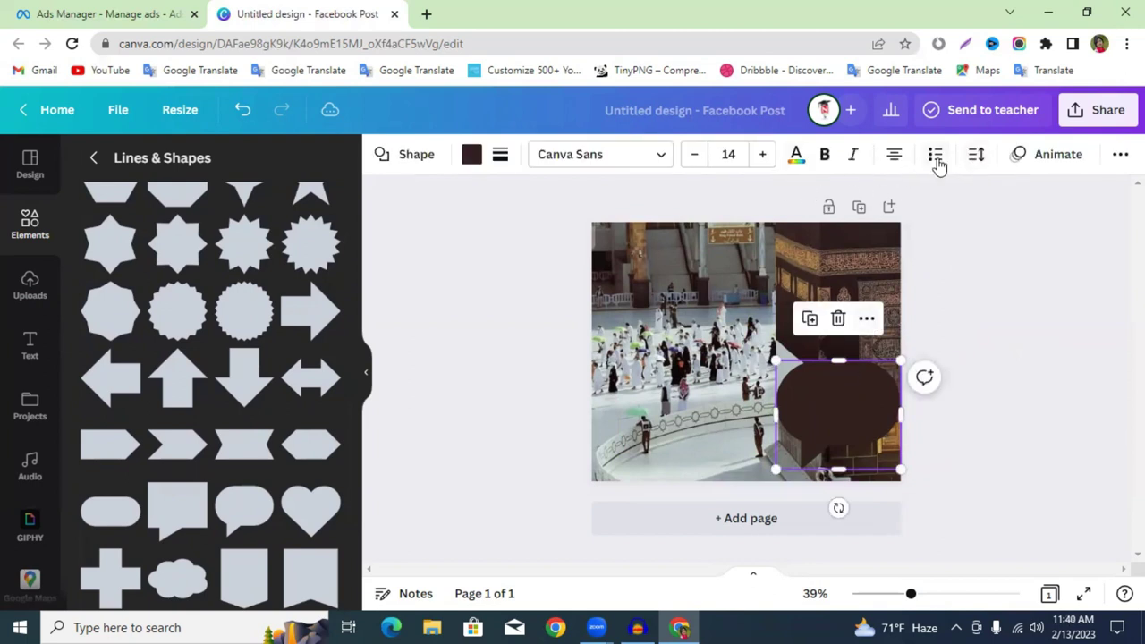
Check the speech bubble's text spacing options and shift the bubble slightly left, away from the page edge.
{"action": "left_click", "coordinate": [977, 157]}
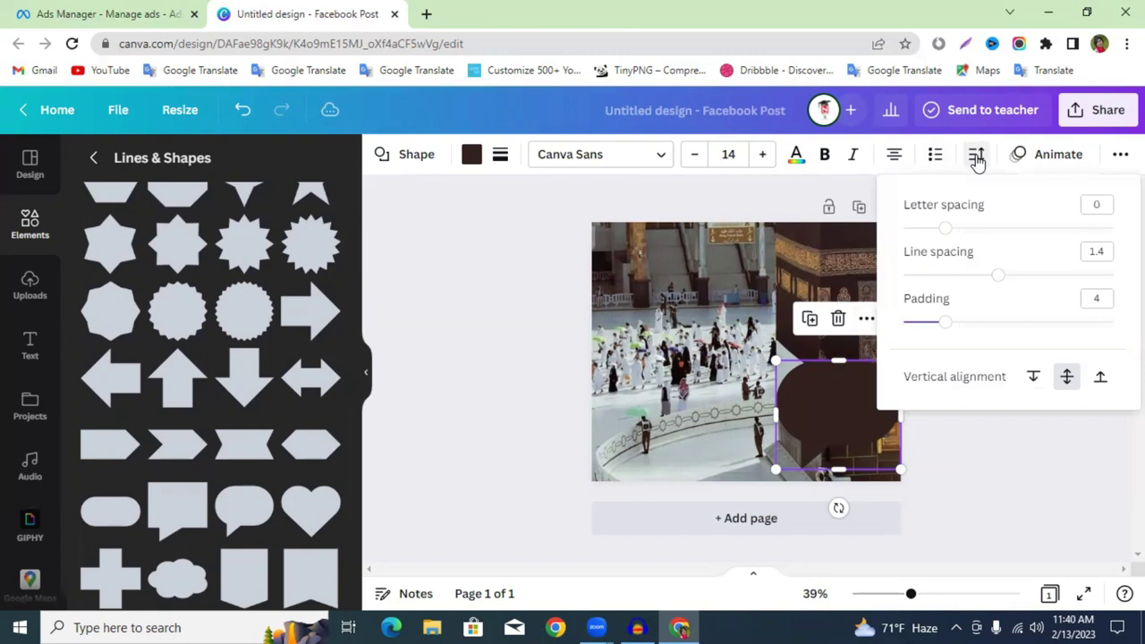
{"action": "left_click", "coordinate": [976, 159]}
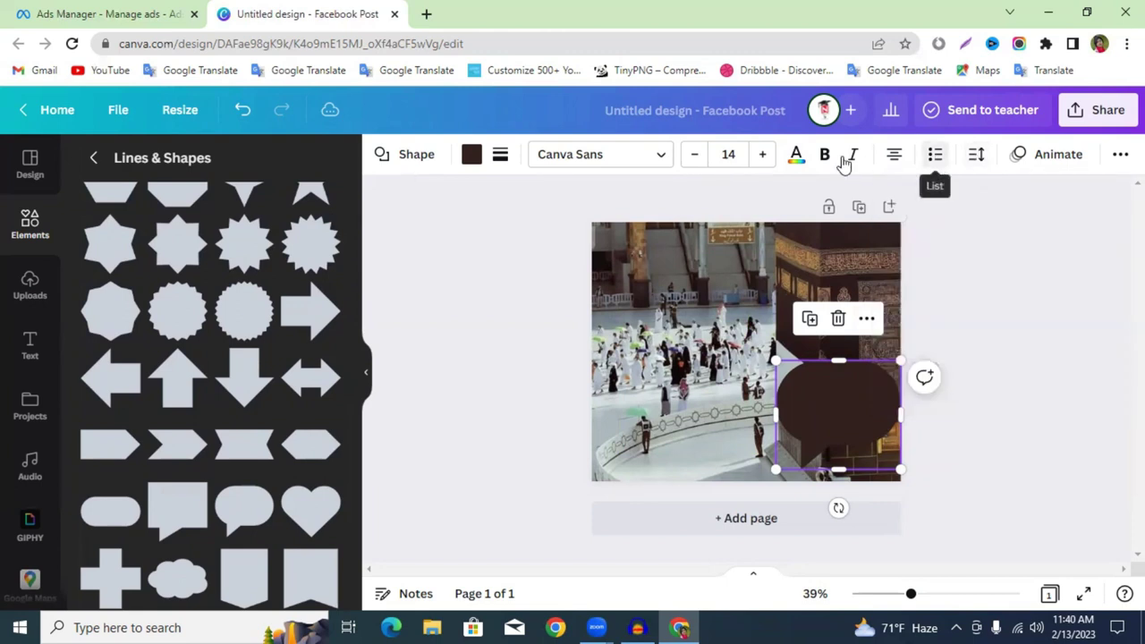
{"action": "left_click_drag", "start_coordinate": [804, 390], "coordinate": [798, 387]}
{"action": "mouse_move", "coordinate": [856, 410]}
{"action": "left_mouse_down"}
{"action": "mouse_move", "coordinate": [769, 414]}
{"action": "mouse_move", "coordinate": [870, 413]}
{"action": "left_mouse_up"}
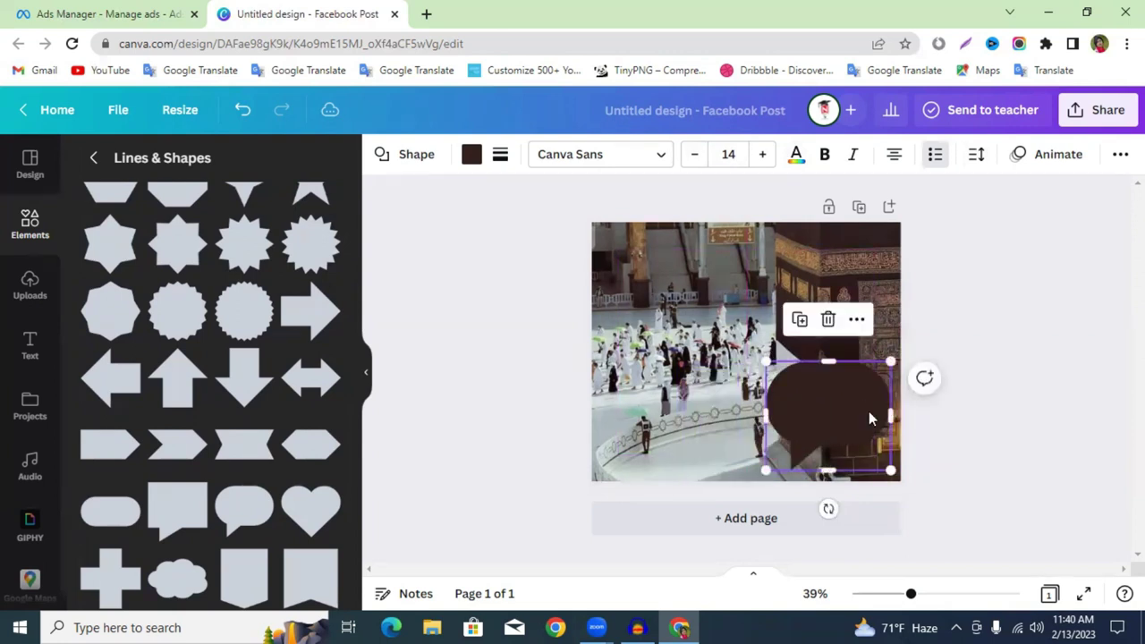
Review the speech bubble's additional options, such as duplicate, animate and link, and reselect the bubble.
{"action": "left_click", "coordinate": [856, 324]}
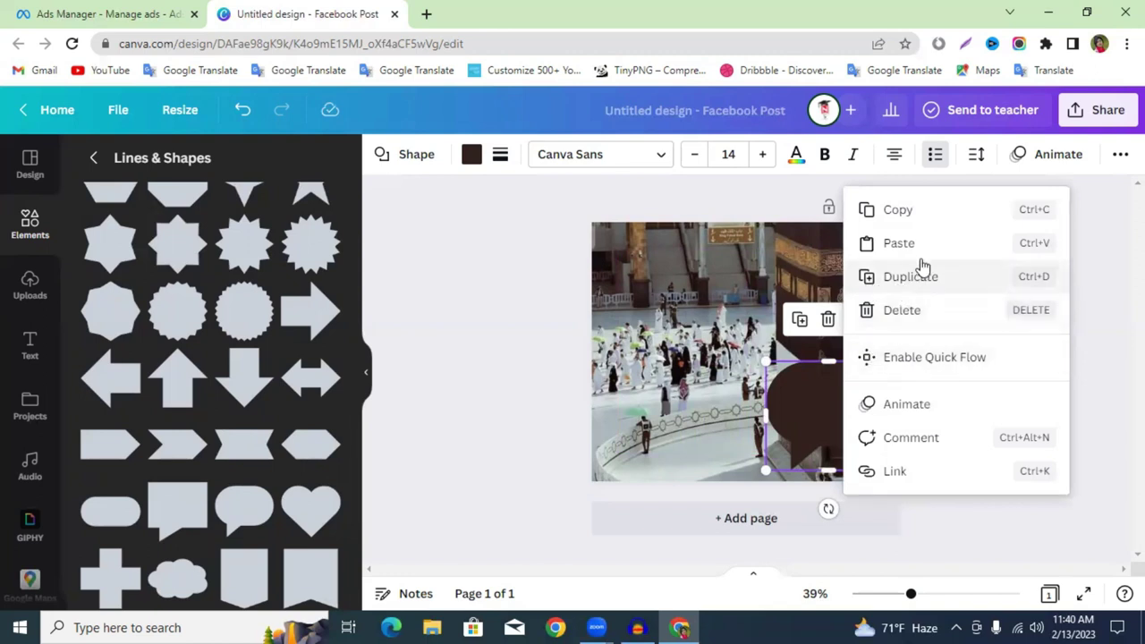
{"action": "left_click", "coordinate": [575, 247]}
{"action": "left_click", "coordinate": [804, 369]}
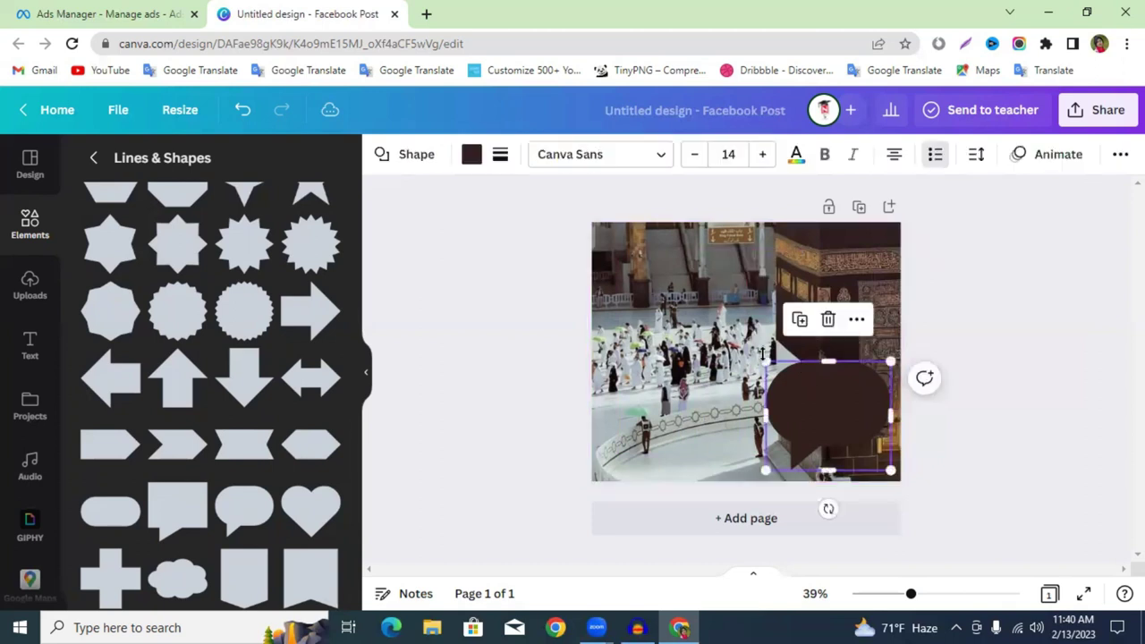
Recolor the speech bubble white and shift it slightly down to the page's lower edge.
{"action": "left_click", "coordinate": [472, 154]}
{"action": "left_click", "coordinate": [228, 243]}
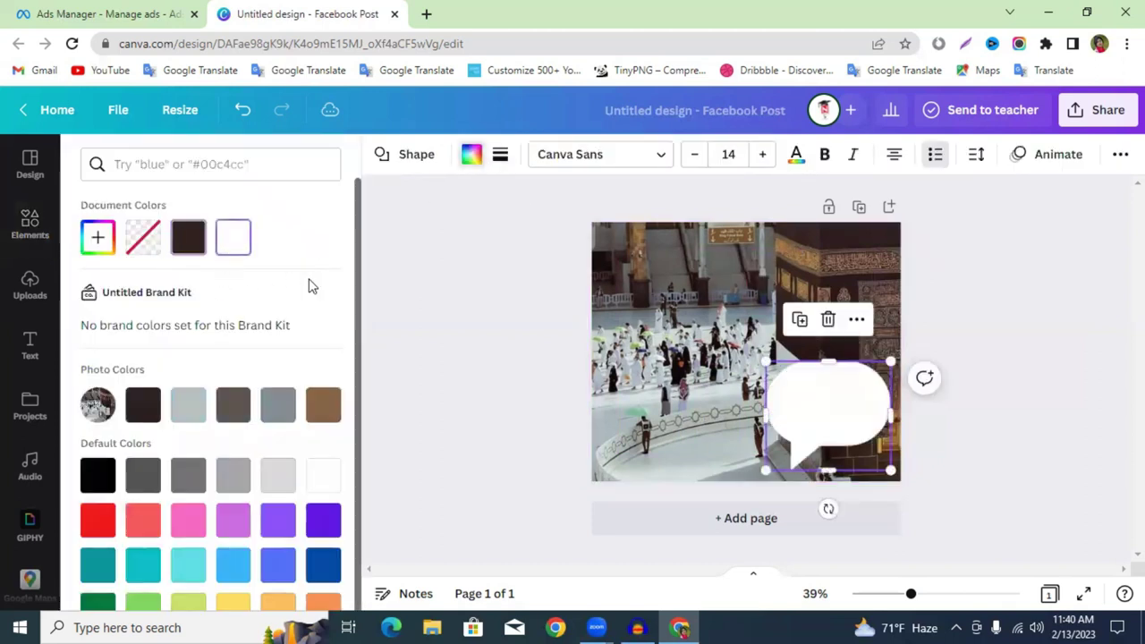
{"action": "left_click", "coordinate": [424, 333]}
{"action": "left_click", "coordinate": [820, 400]}
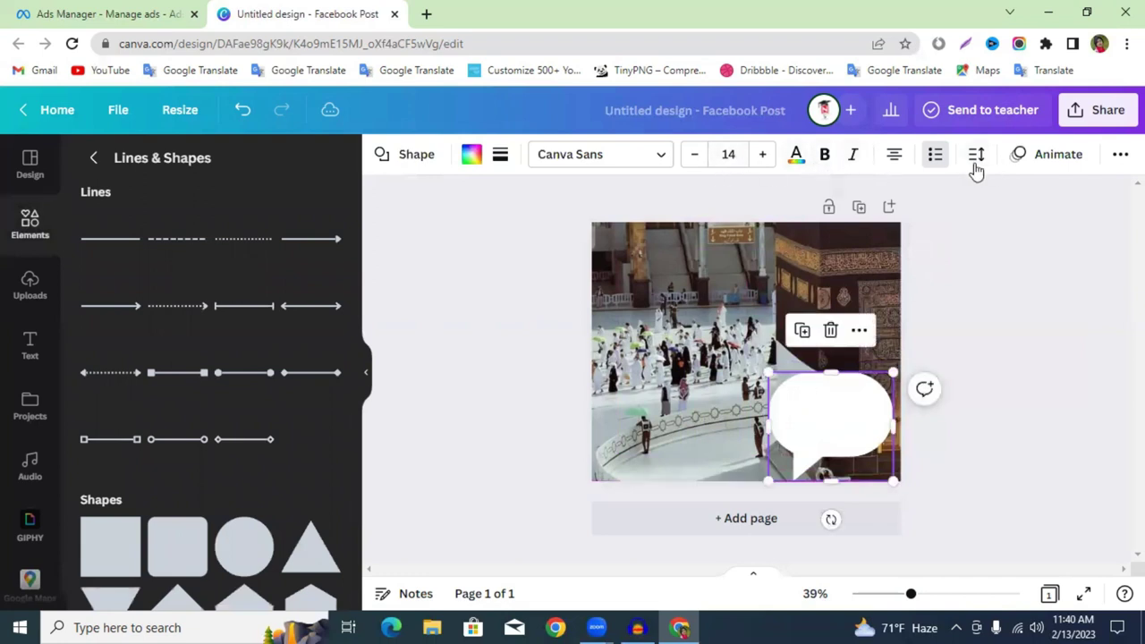
Browse the replacement shapes for the speech bubble and move the bubble to the photo's lower-left area.
{"action": "left_click", "coordinate": [428, 162]}
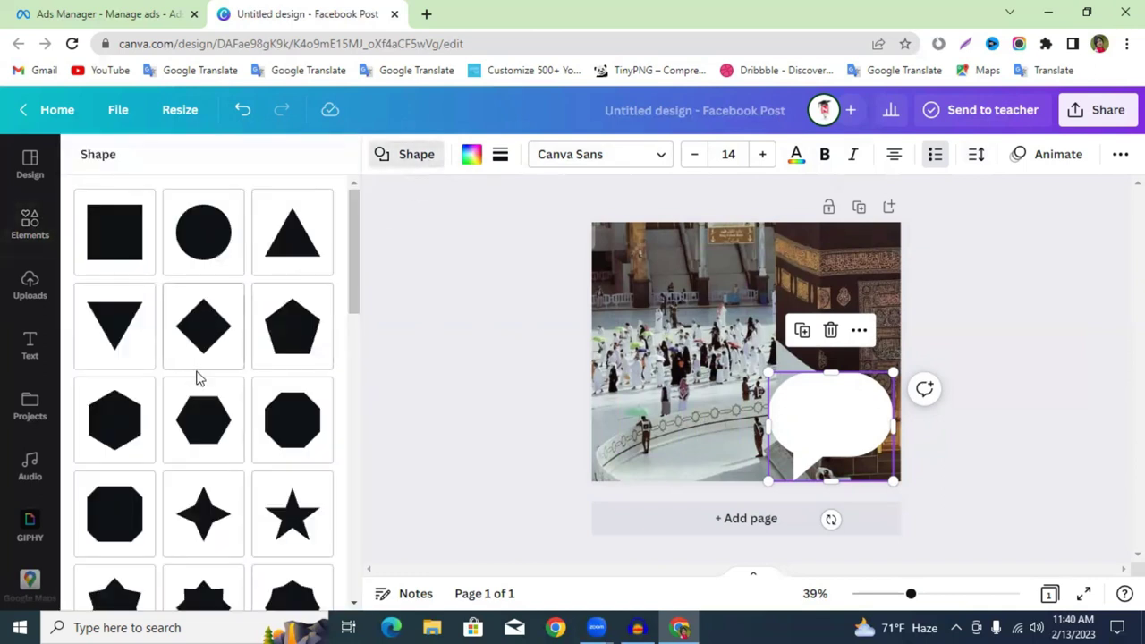
{"action": "scroll", "coordinate": [199, 376], "scroll_direction": "down", "scroll_amount": 4}
{"action": "scroll", "coordinate": [207, 378], "scroll_direction": "down", "scroll_amount": 1}
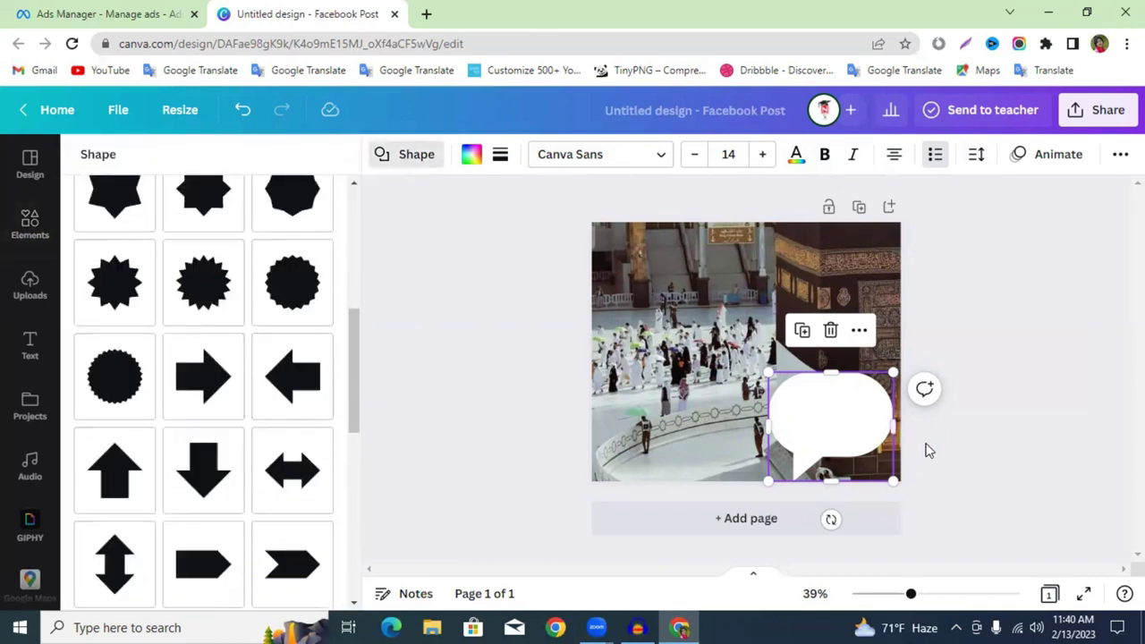
{"action": "left_click_drag", "start_coordinate": [831, 447], "coordinate": [671, 428]}
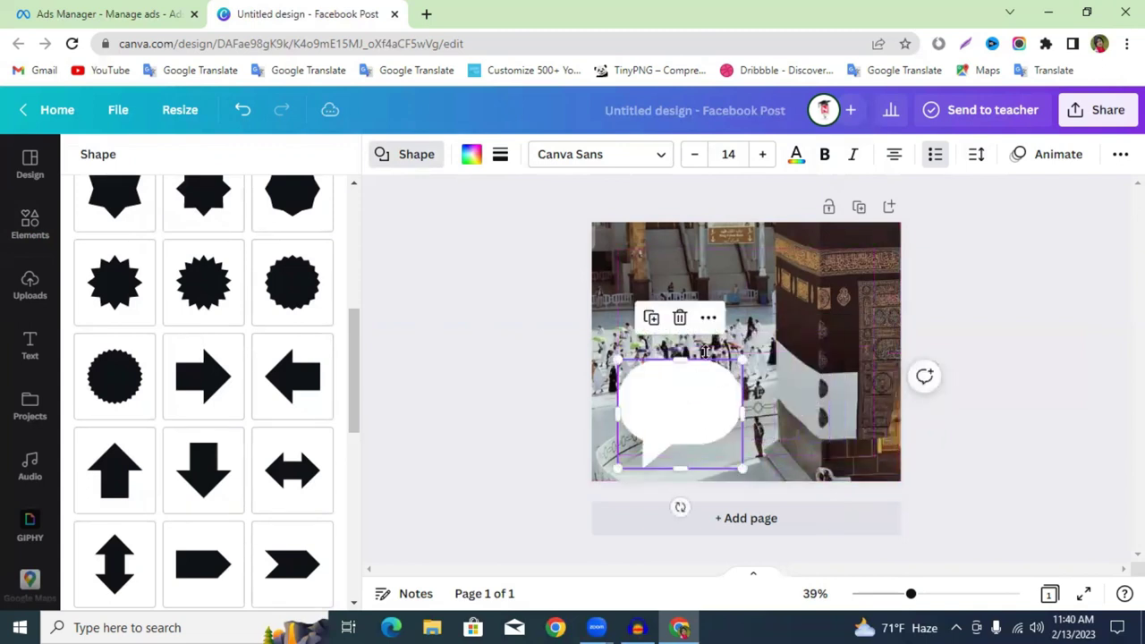
Check the white speech bubble's additional options and delete the bubble from the page.
{"action": "left_click", "coordinate": [707, 318]}
{"action": "left_click", "coordinate": [468, 289]}
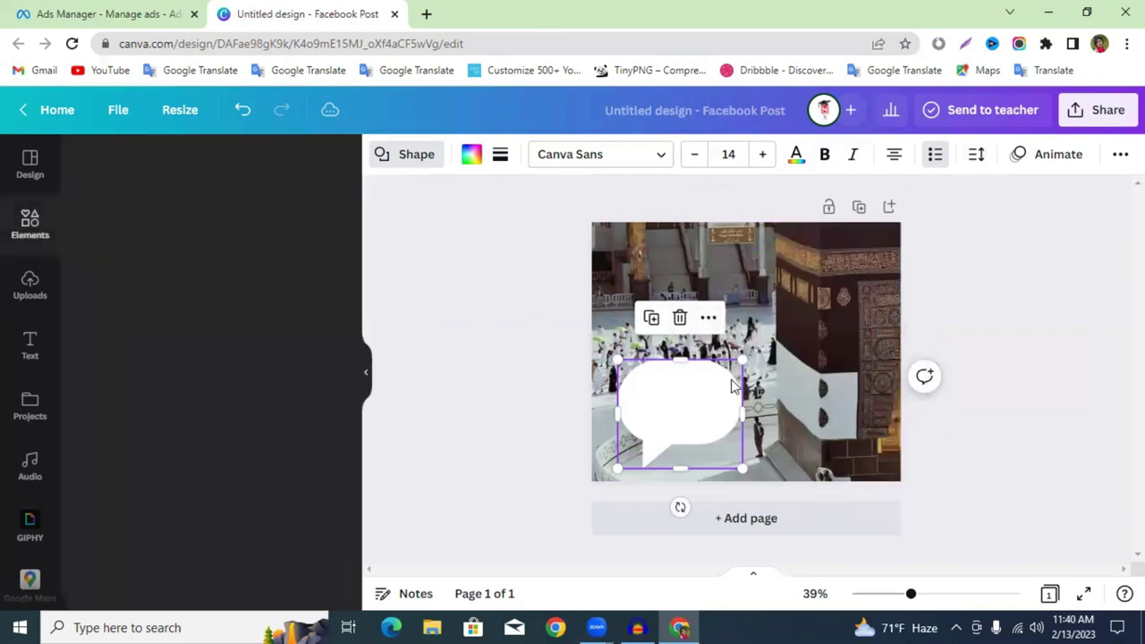
{"action": "key", "text": "Delete"}
Add the rounded speech bubble from the lines and shapes collection again and set its text alignment to justified.
{"action": "scroll", "coordinate": [224, 421], "scroll_direction": "down", "scroll_amount": 7}
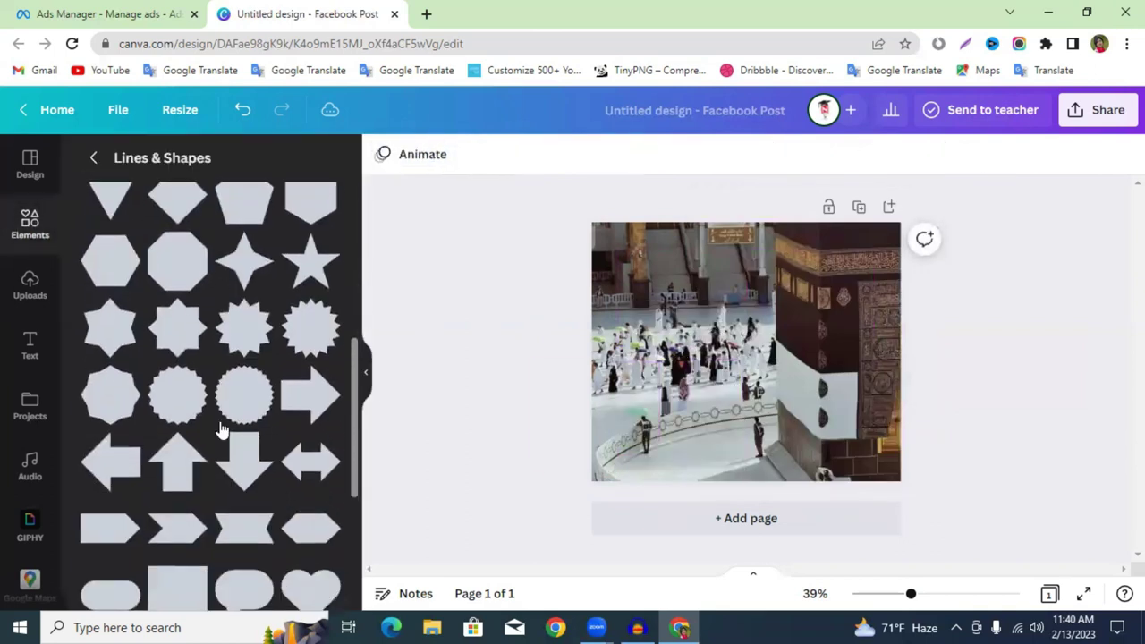
{"action": "scroll", "coordinate": [206, 425], "scroll_direction": "down", "scroll_amount": 1}
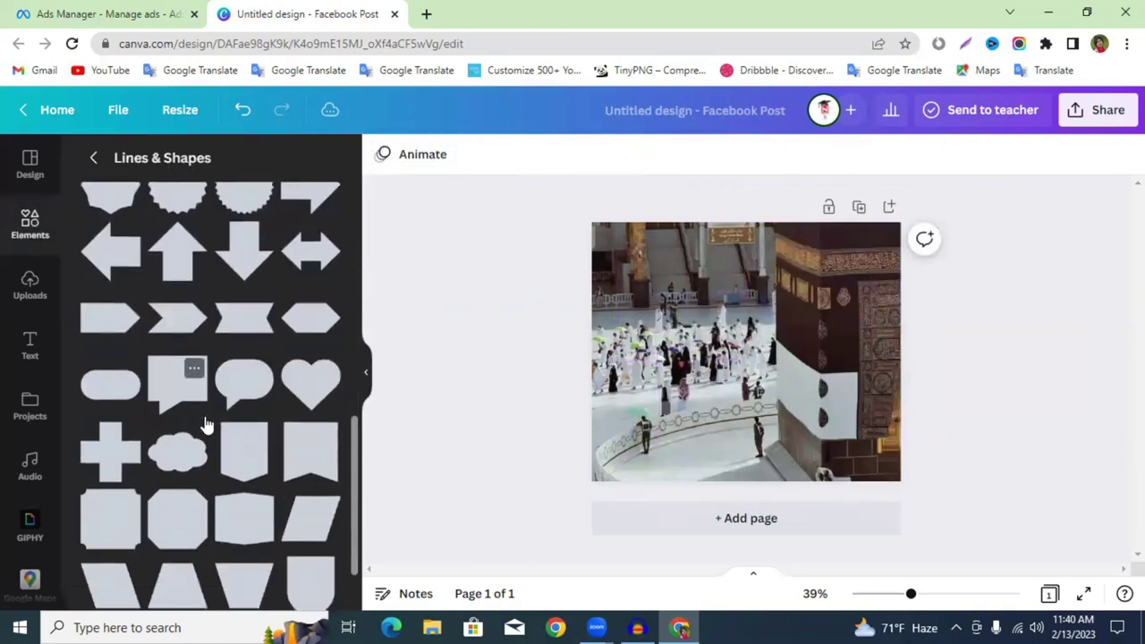
{"action": "scroll", "coordinate": [177, 376], "scroll_direction": "up", "scroll_amount": 1}
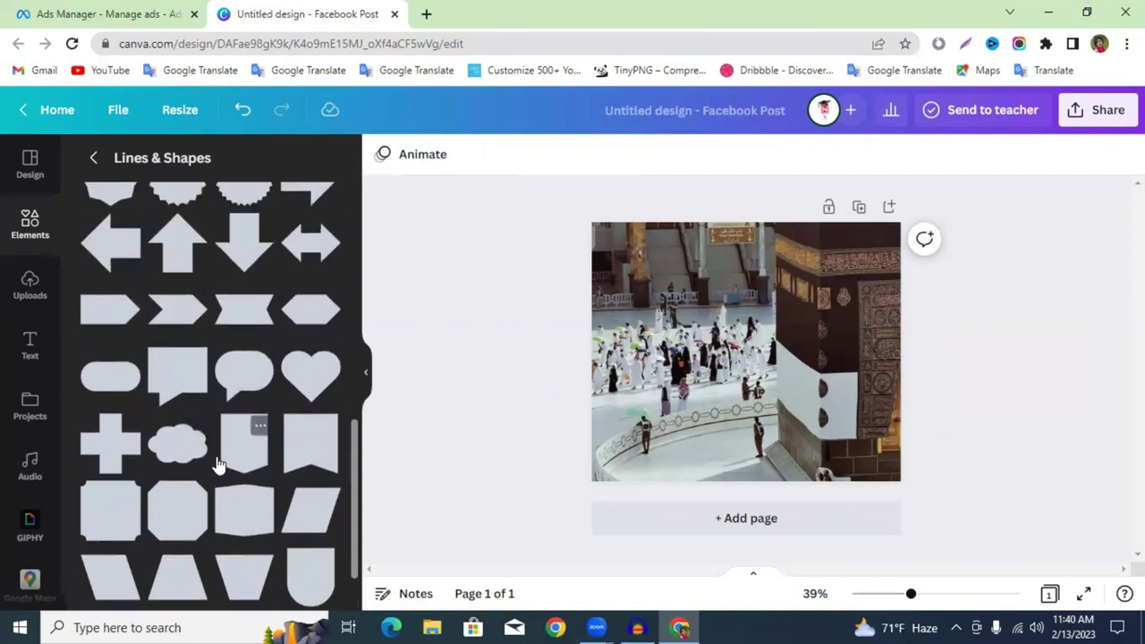
{"action": "scroll", "coordinate": [264, 465], "scroll_direction": "up", "scroll_amount": 1}
{"action": "scroll", "coordinate": [264, 465], "scroll_direction": "up", "scroll_amount": 5}
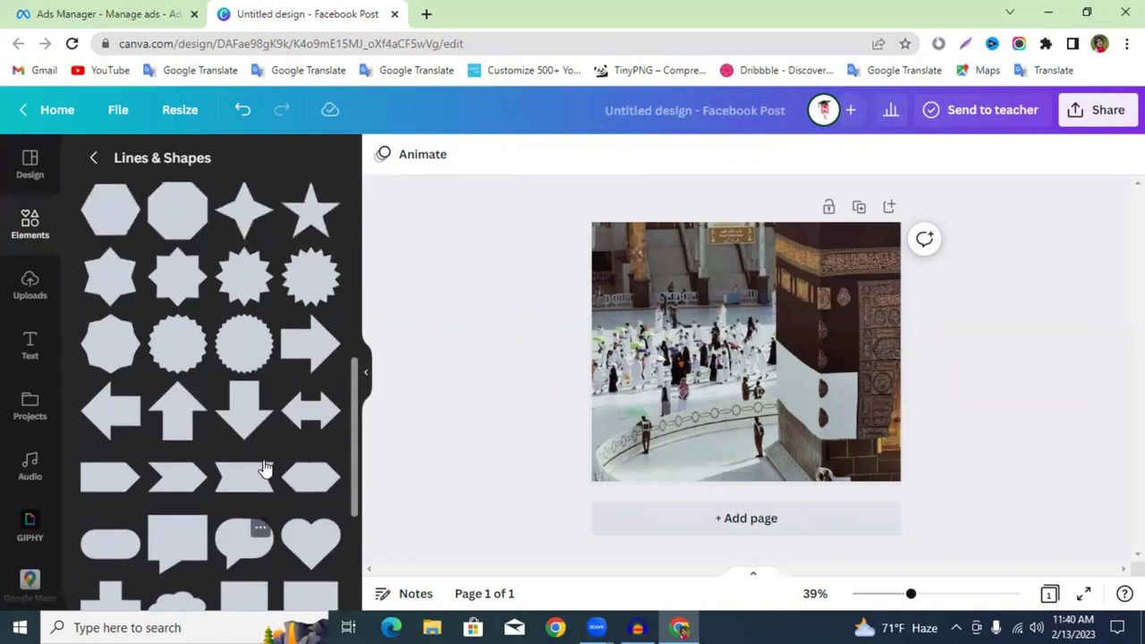
{"action": "scroll", "coordinate": [263, 462], "scroll_direction": "up", "scroll_amount": 2}
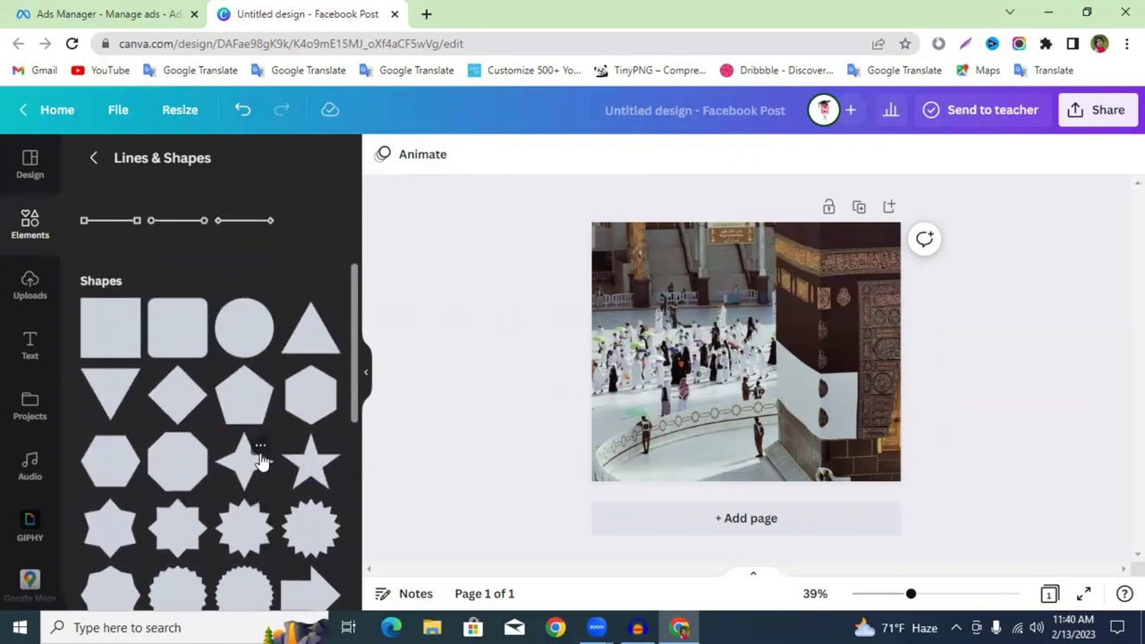
{"action": "scroll", "coordinate": [263, 461], "scroll_direction": "down", "scroll_amount": 5}
{"action": "scroll", "coordinate": [262, 458], "scroll_direction": "down", "scroll_amount": 2}
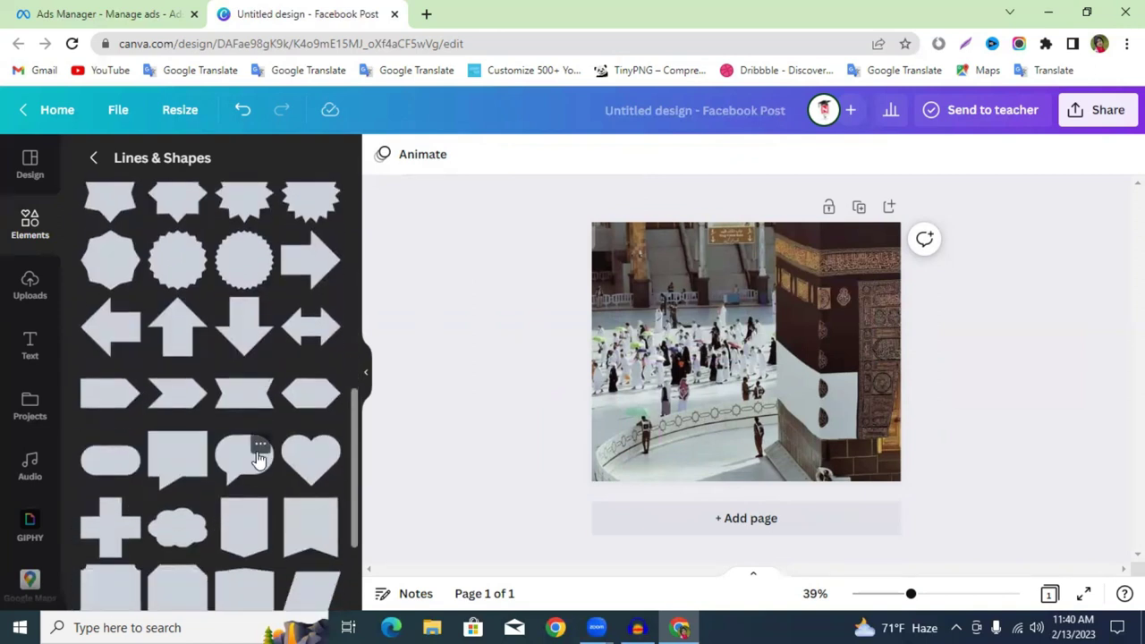
{"action": "left_click", "coordinate": [240, 460]}
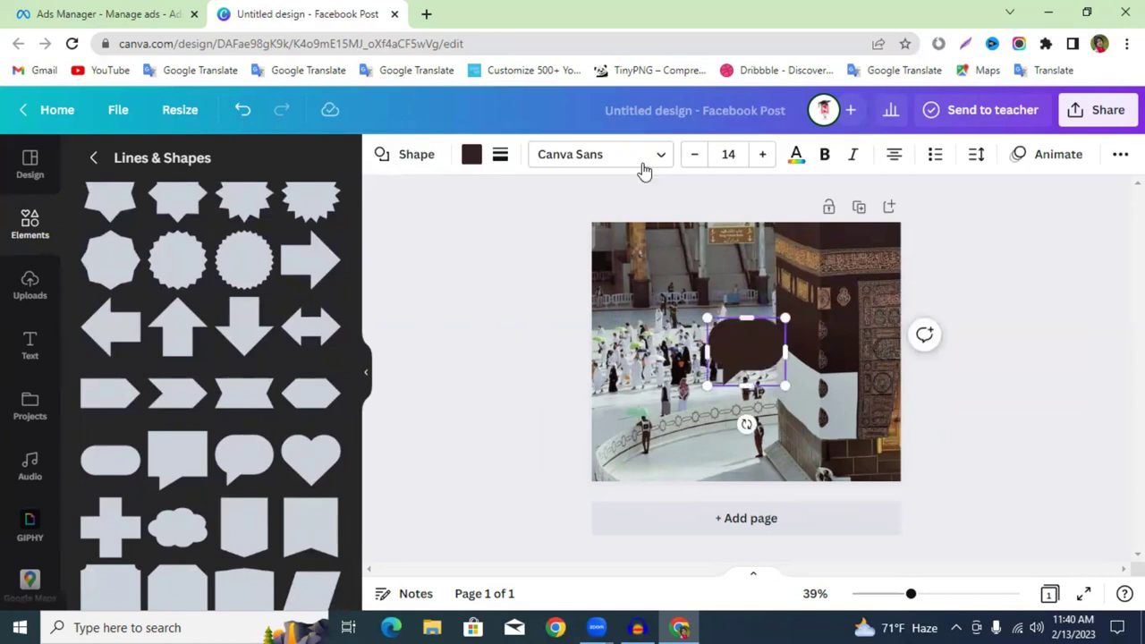
{"action": "left_click", "coordinate": [894, 161]}
Try the page alignment options on the speech bubble: left, center and top.
{"action": "left_click", "coordinate": [1120, 157]}
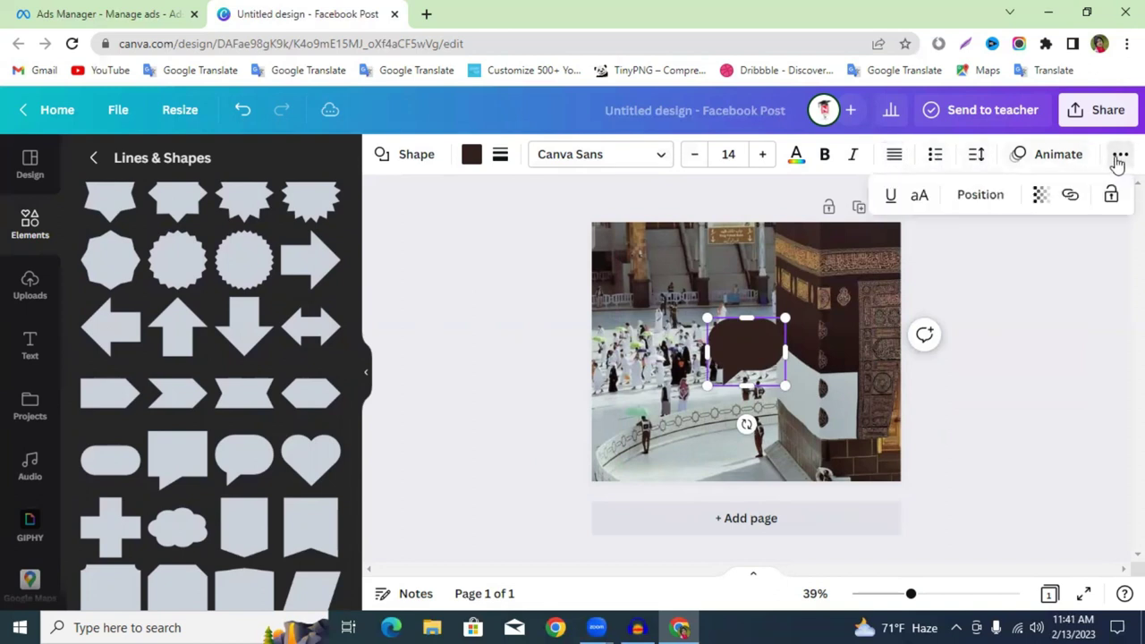
{"action": "left_click", "coordinate": [975, 203]}
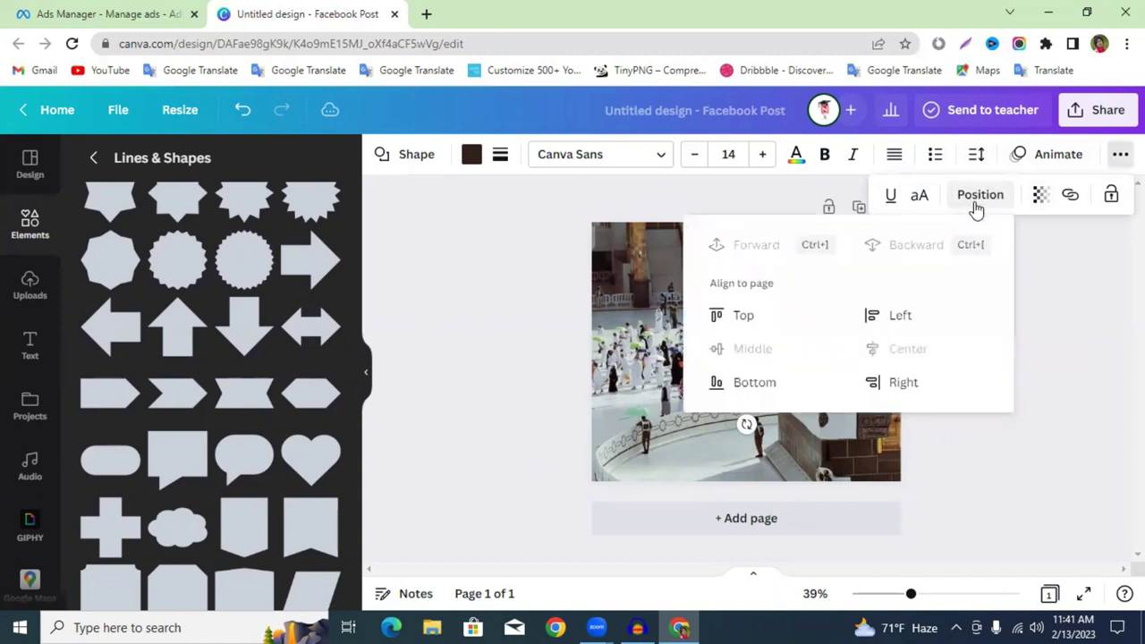
{"action": "left_click", "coordinate": [885, 315]}
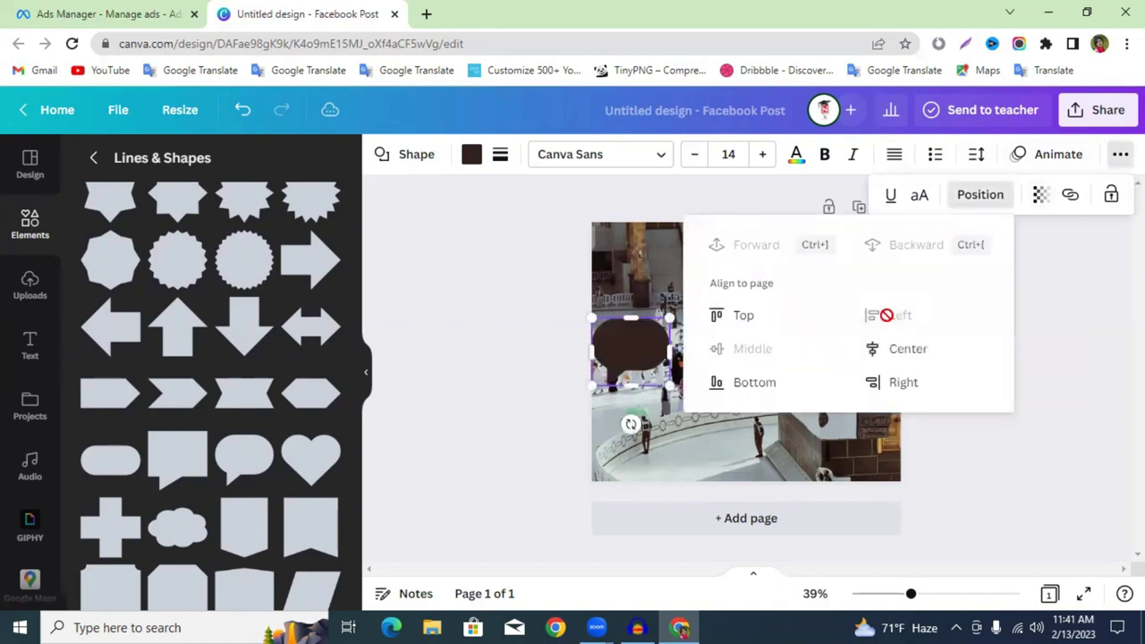
{"action": "left_click", "coordinate": [893, 351]}
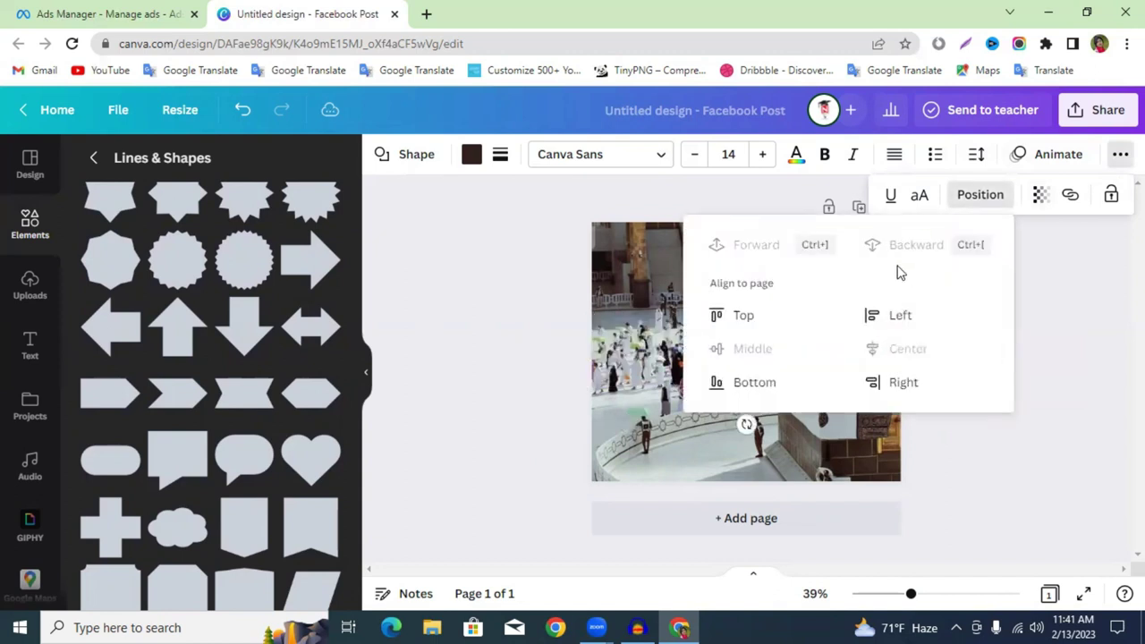
{"action": "left_click", "coordinate": [745, 314]}
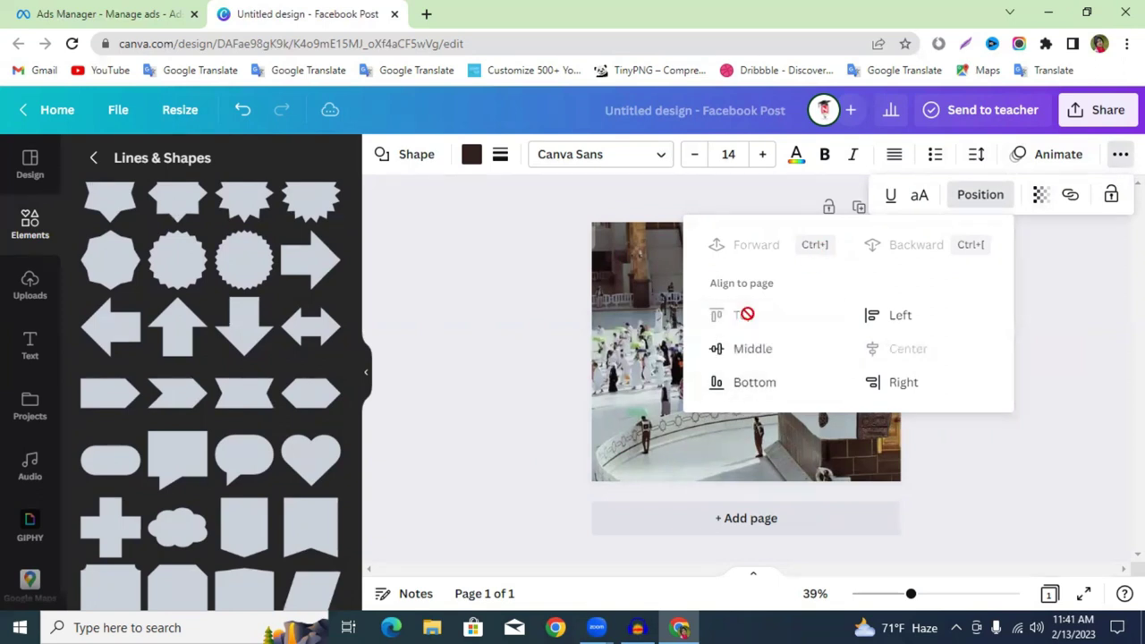
{"action": "left_click", "coordinate": [1043, 344]}
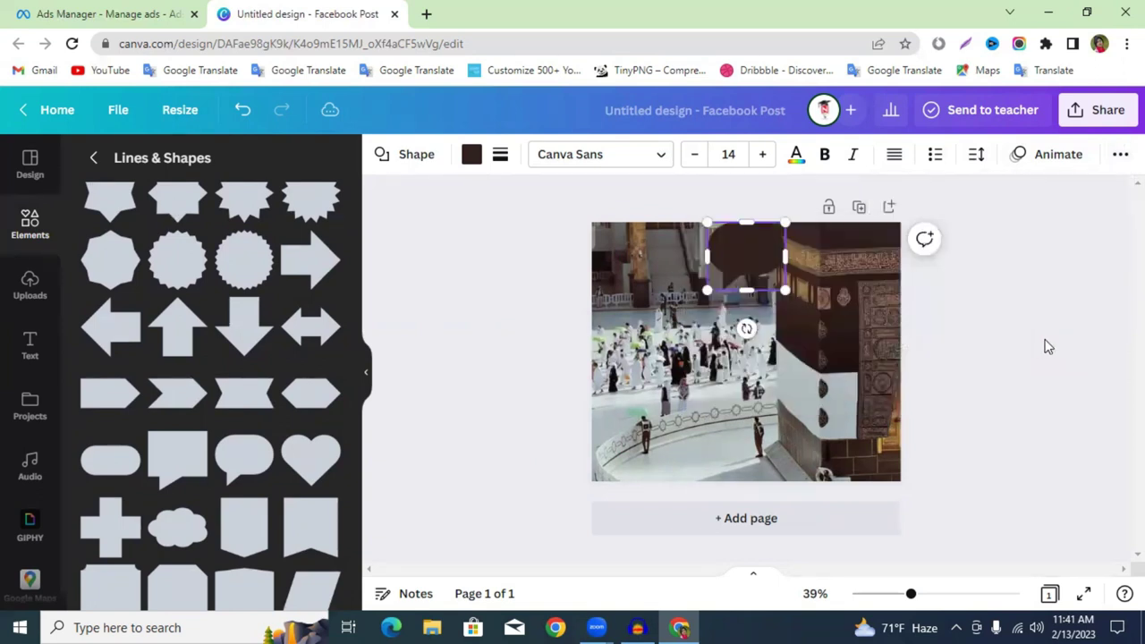
Move the speech bubble over the lower-right area of the photo.
{"action": "left_click_drag", "start_coordinate": [785, 258], "coordinate": [858, 412]}
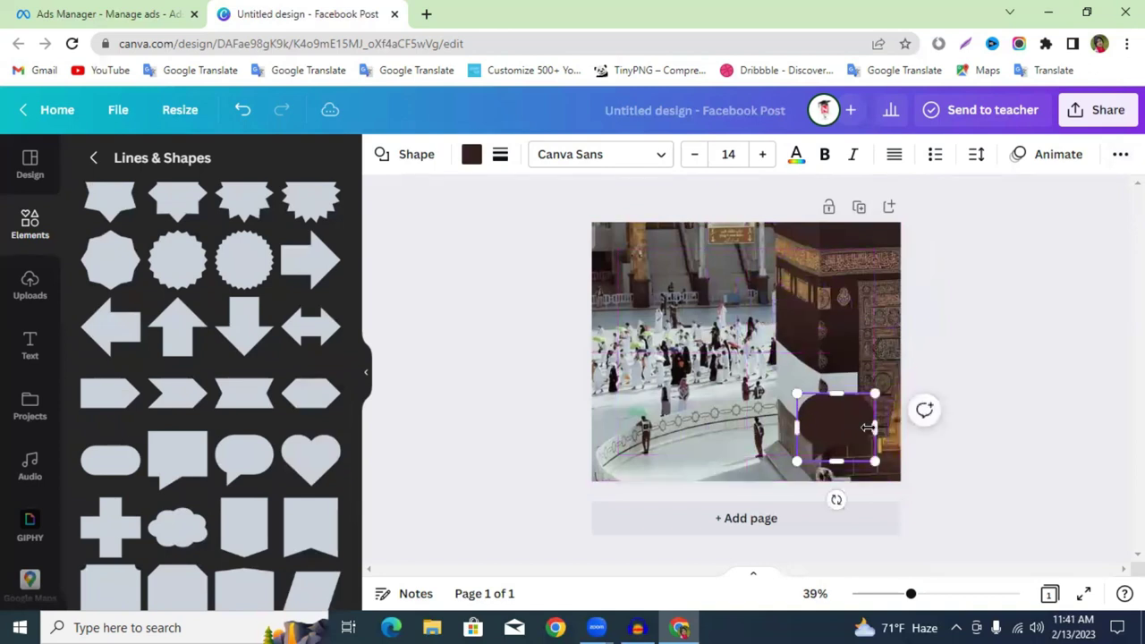